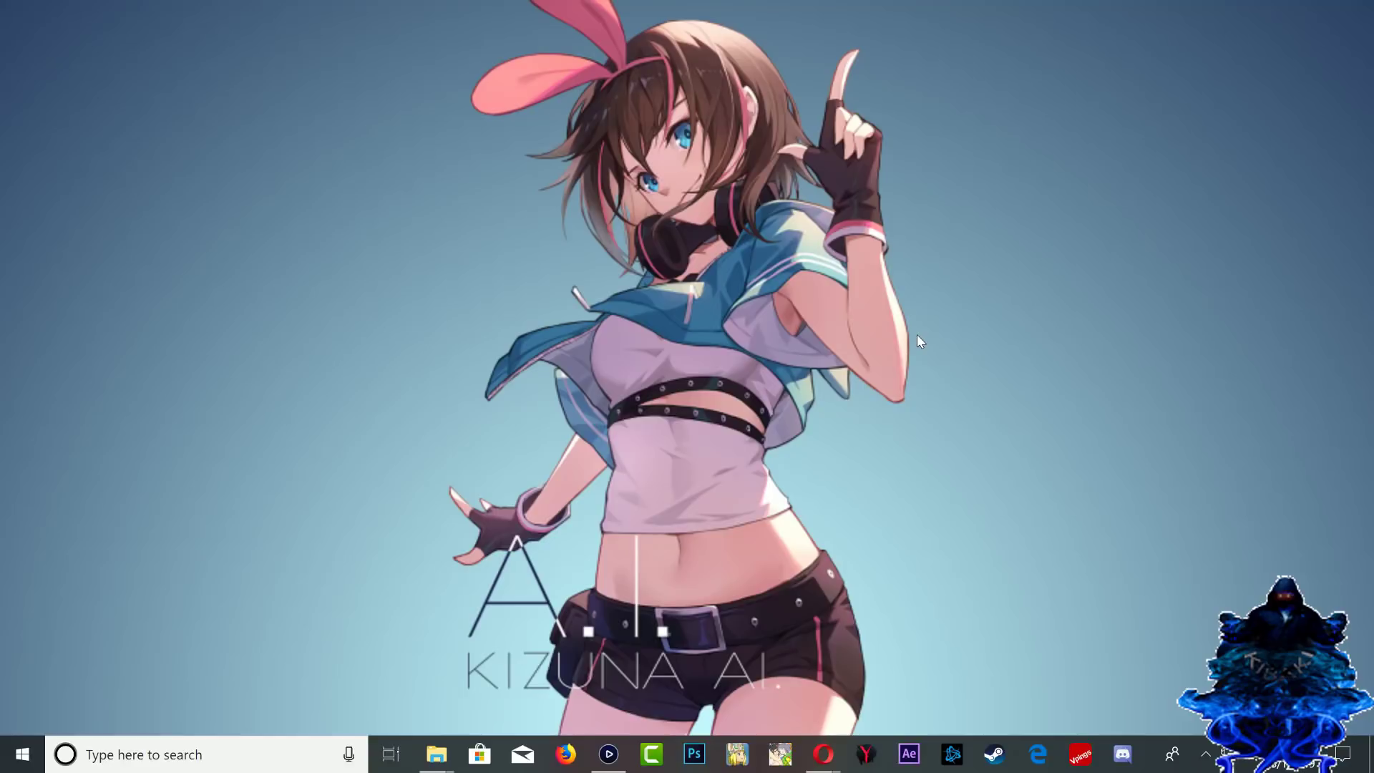
Step: Open the PS4 Linux folder and point out the bzImage, initramfs.cpio.gz and psxitarch.tar.xz files
{"action": "mouse_move", "coordinate": [436, 761]}
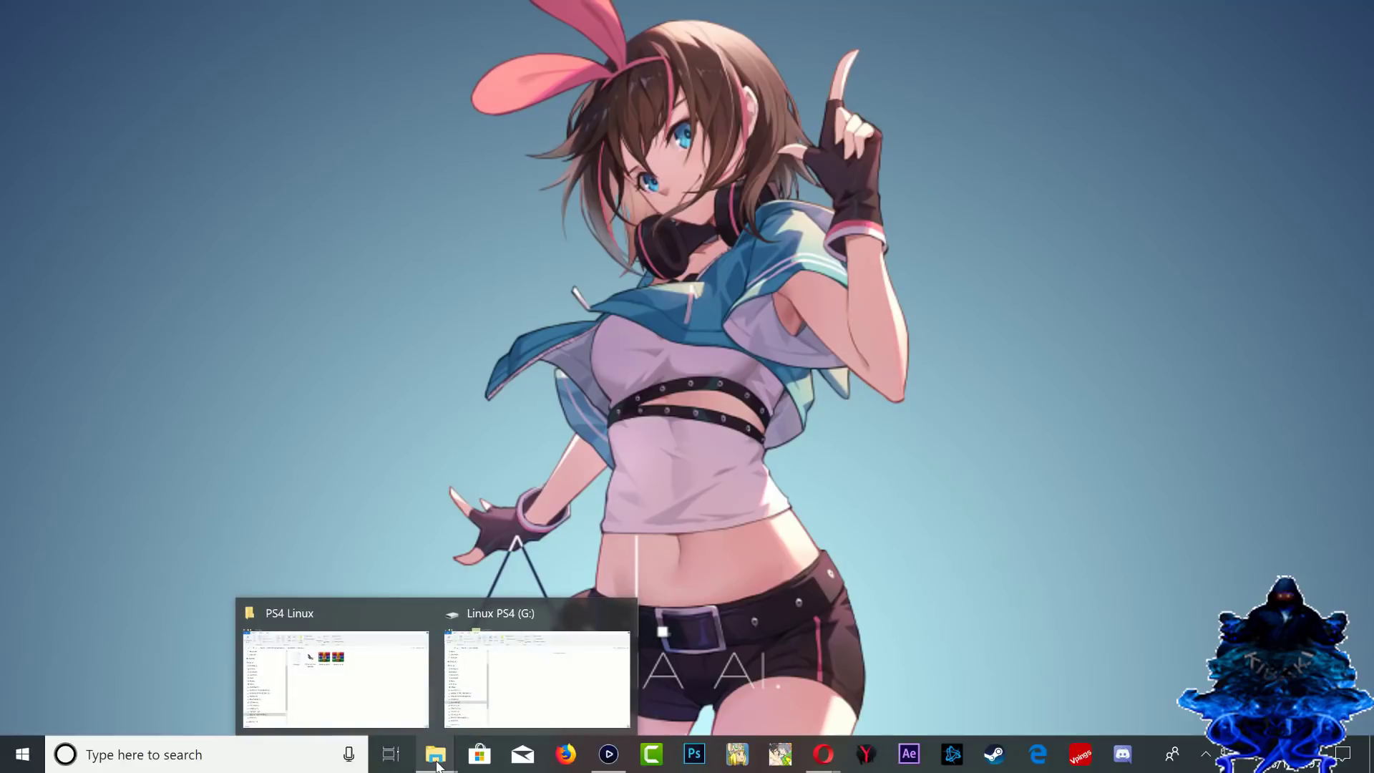
{"action": "left_click", "coordinate": [384, 716]}
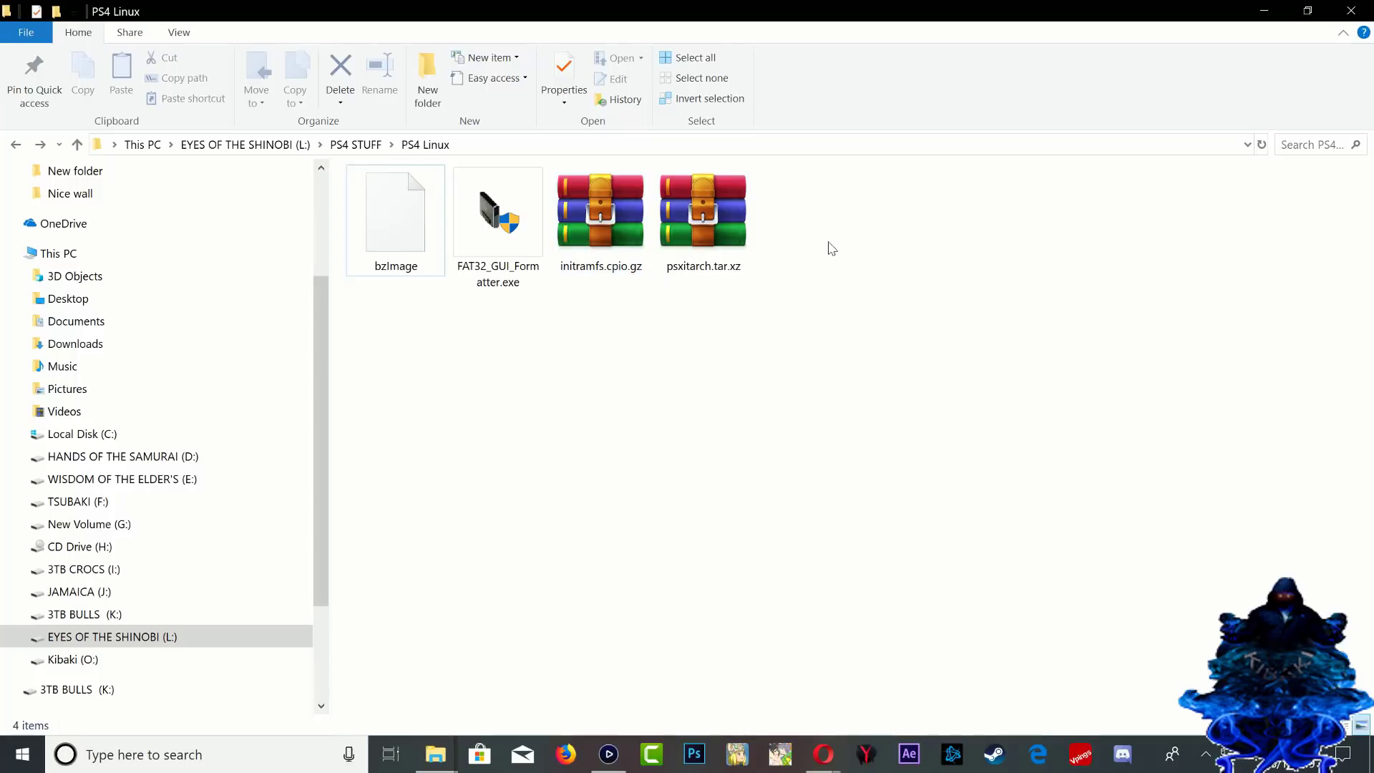
{"action": "left_click_drag", "start_coordinate": [826, 245], "coordinate": [640, 320]}
{"action": "left_click", "coordinate": [384, 241], "text": "ctrl"}
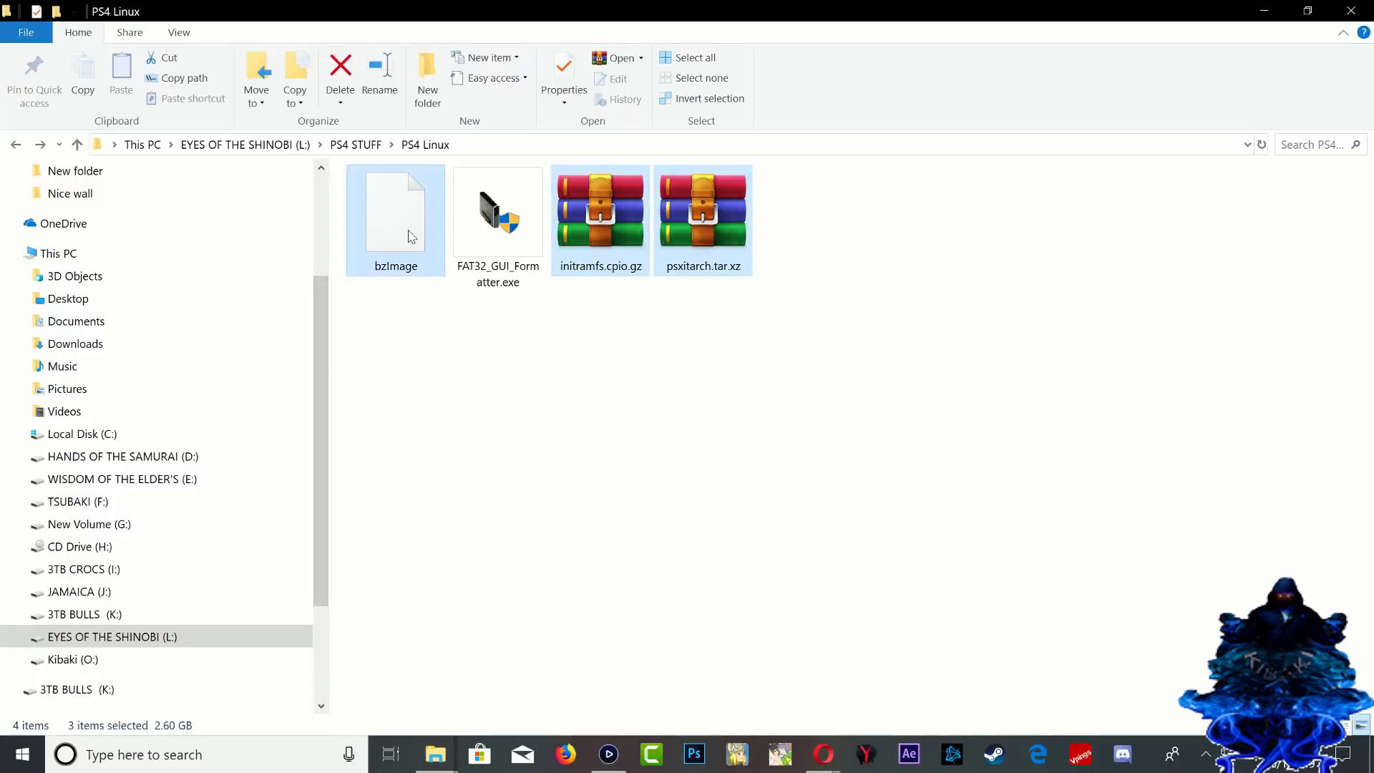
{"action": "left_click", "coordinate": [617, 416]}
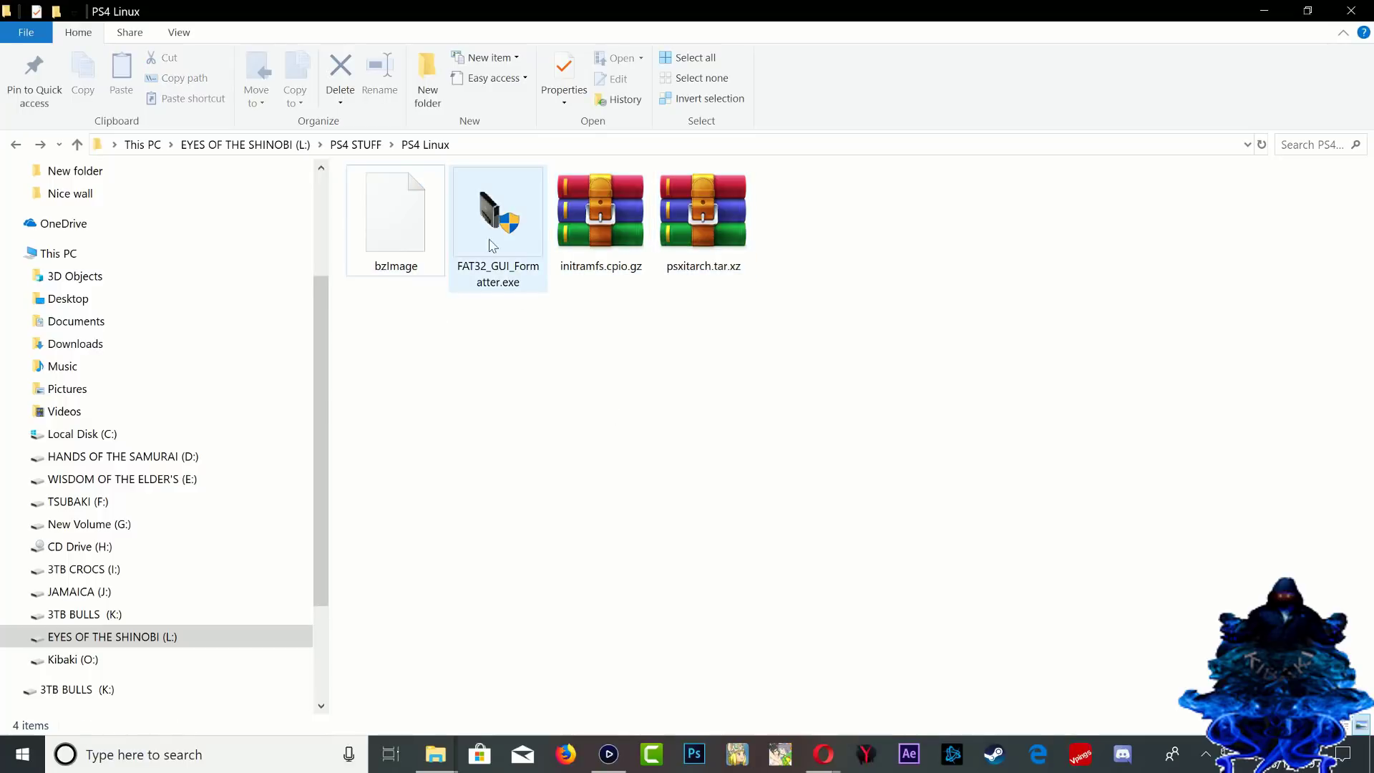
Step: Check the Linux PS4 (G:) drive's file system in its properties, and return to the PS4 Linux folder
{"action": "mouse_move", "coordinate": [436, 754]}
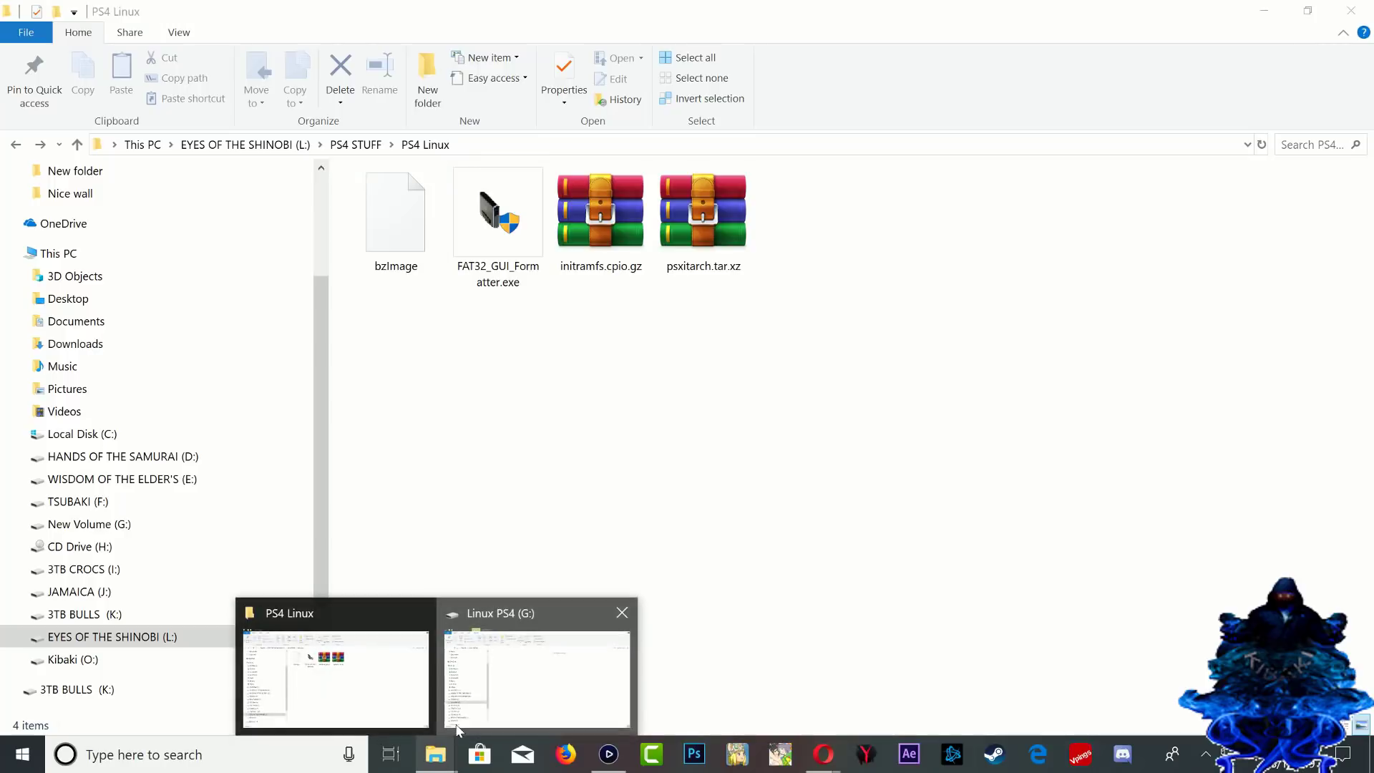
{"action": "left_click", "coordinate": [534, 691]}
{"action": "left_click_drag", "start_coordinate": [647, 348], "coordinate": [771, 499]}
{"action": "left_click", "coordinate": [29, 276]}
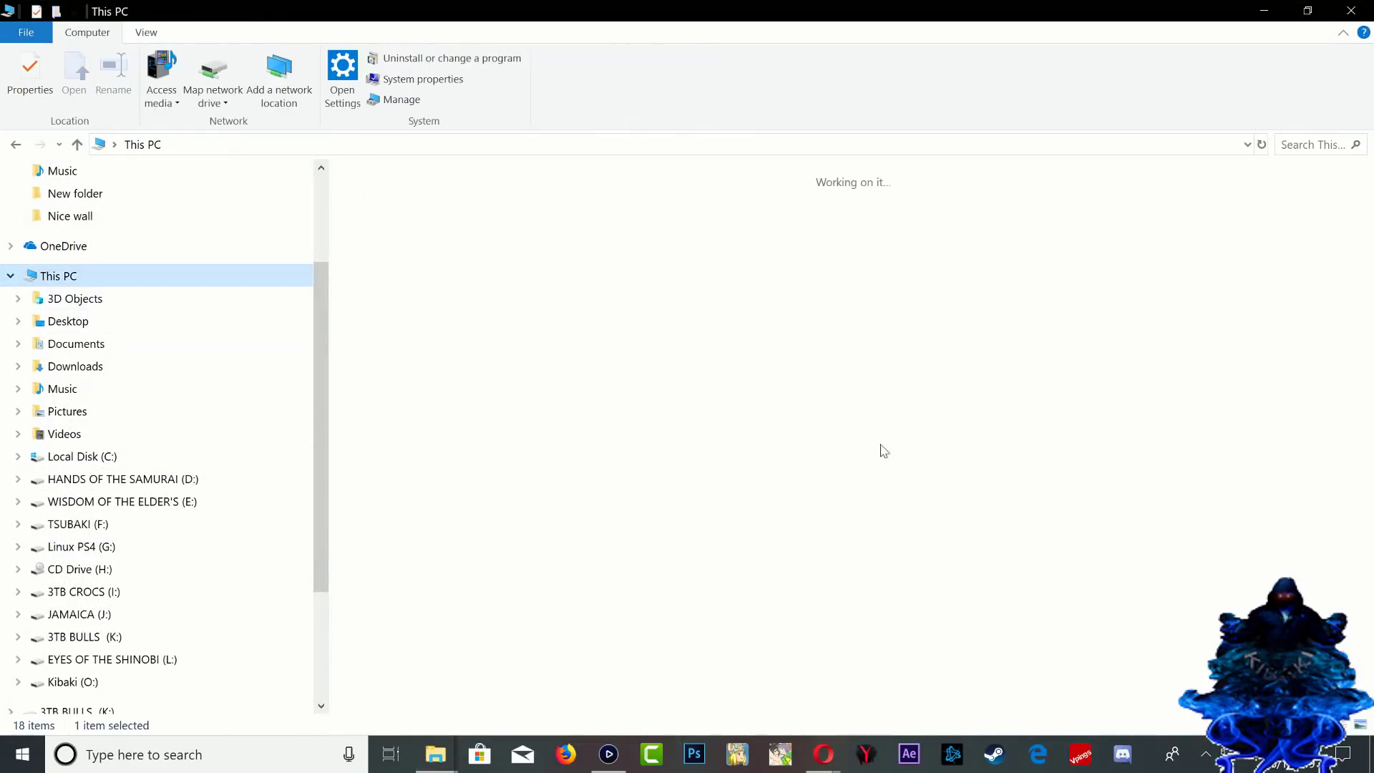
{"action": "right_click", "coordinate": [462, 426]}
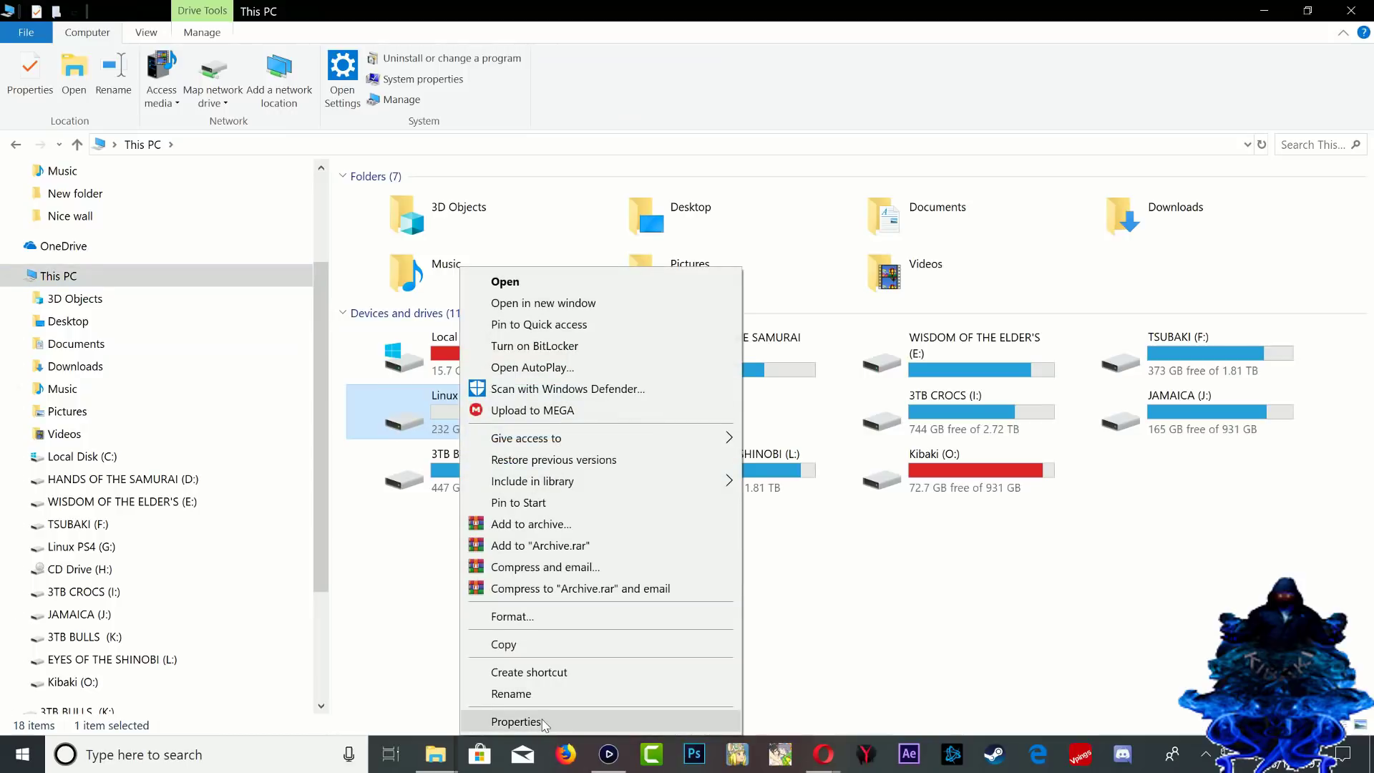
{"action": "left_click", "coordinate": [504, 721]}
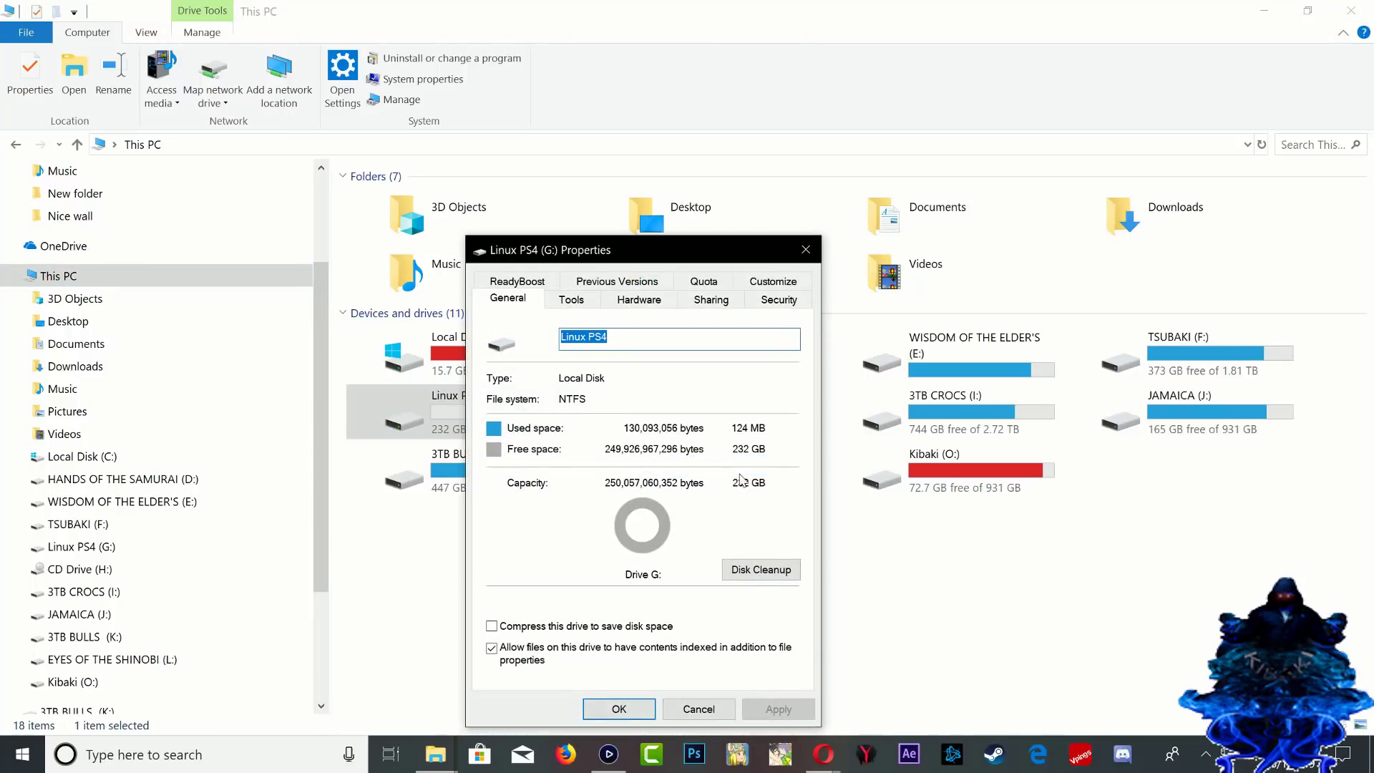
{"action": "left_click", "coordinate": [806, 250]}
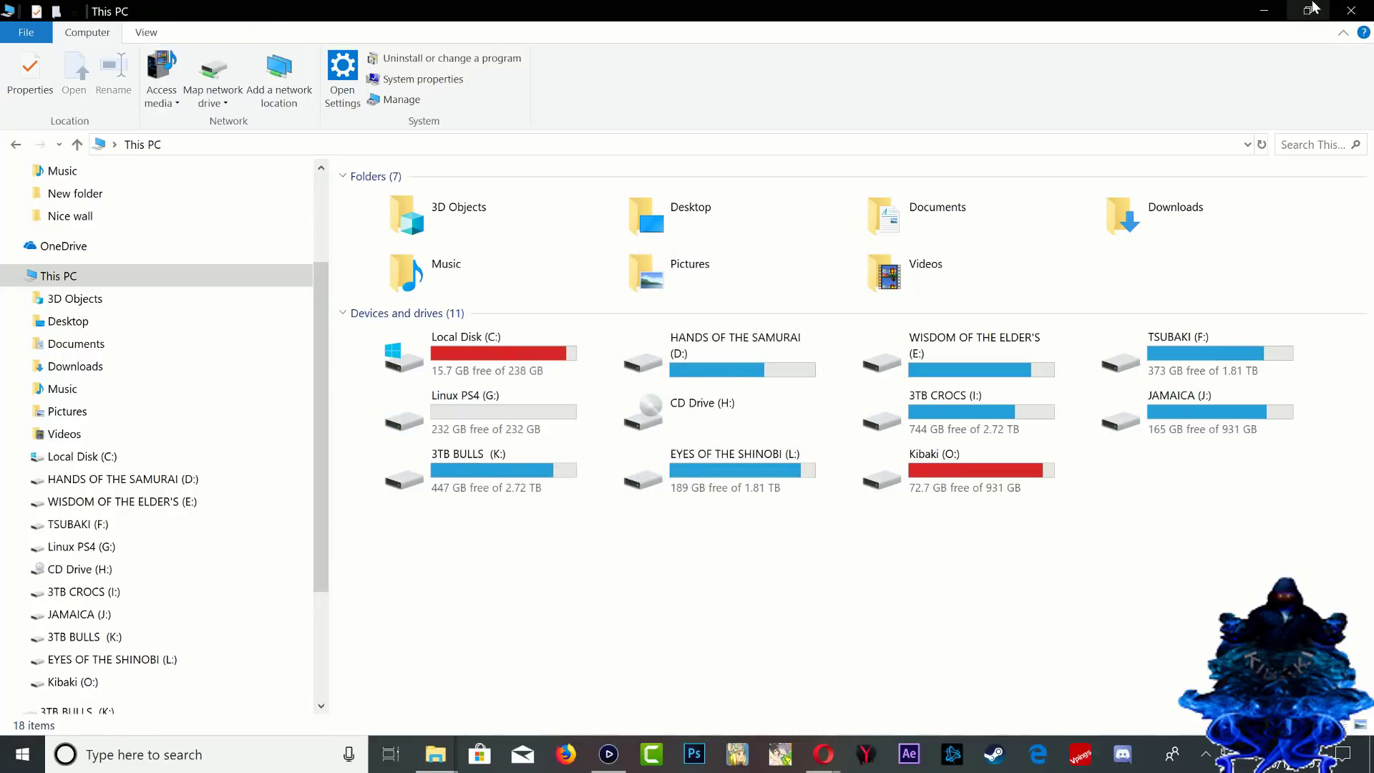
{"action": "left_click", "coordinate": [1264, 10]}
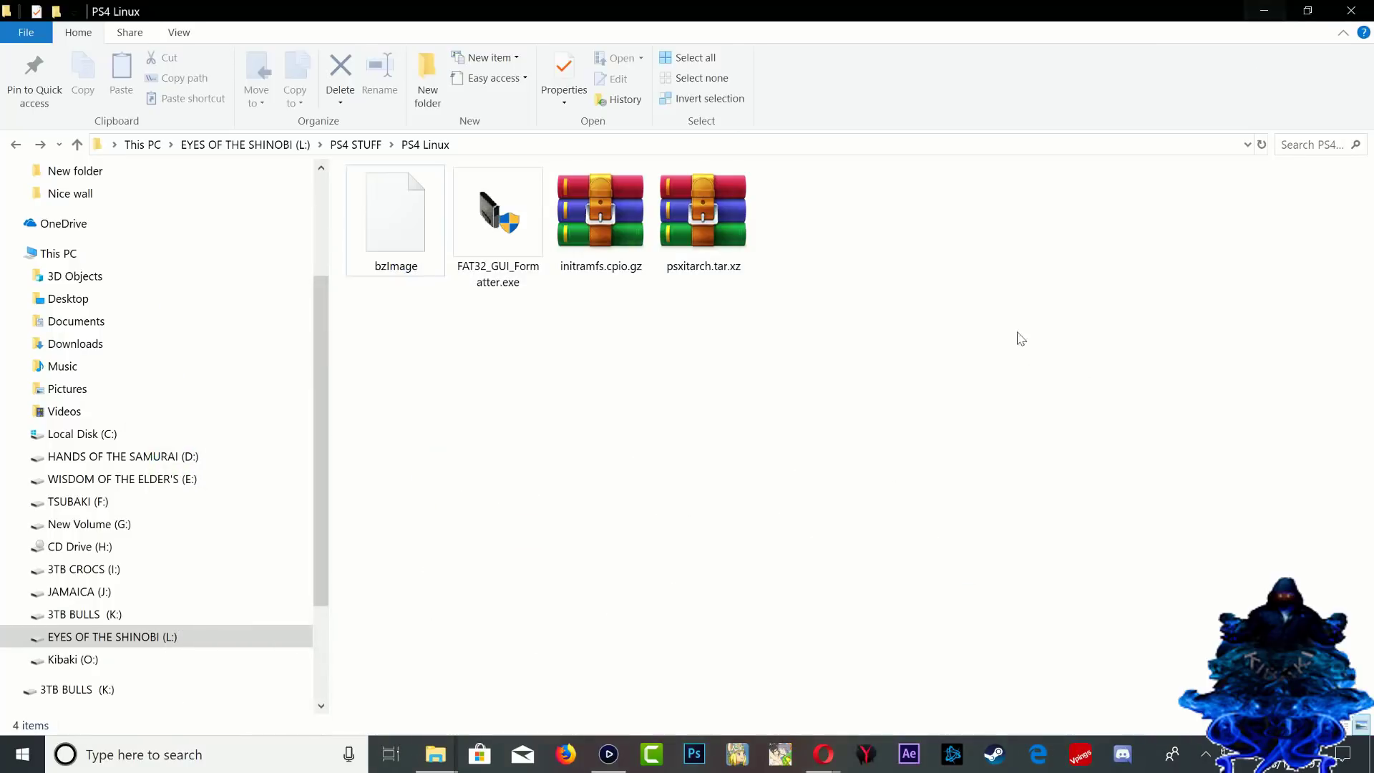
Step: Run FAT32_GUI_Formatter.exe from the PS4 Linux folder as administrator
{"action": "right_click", "coordinate": [499, 263]}
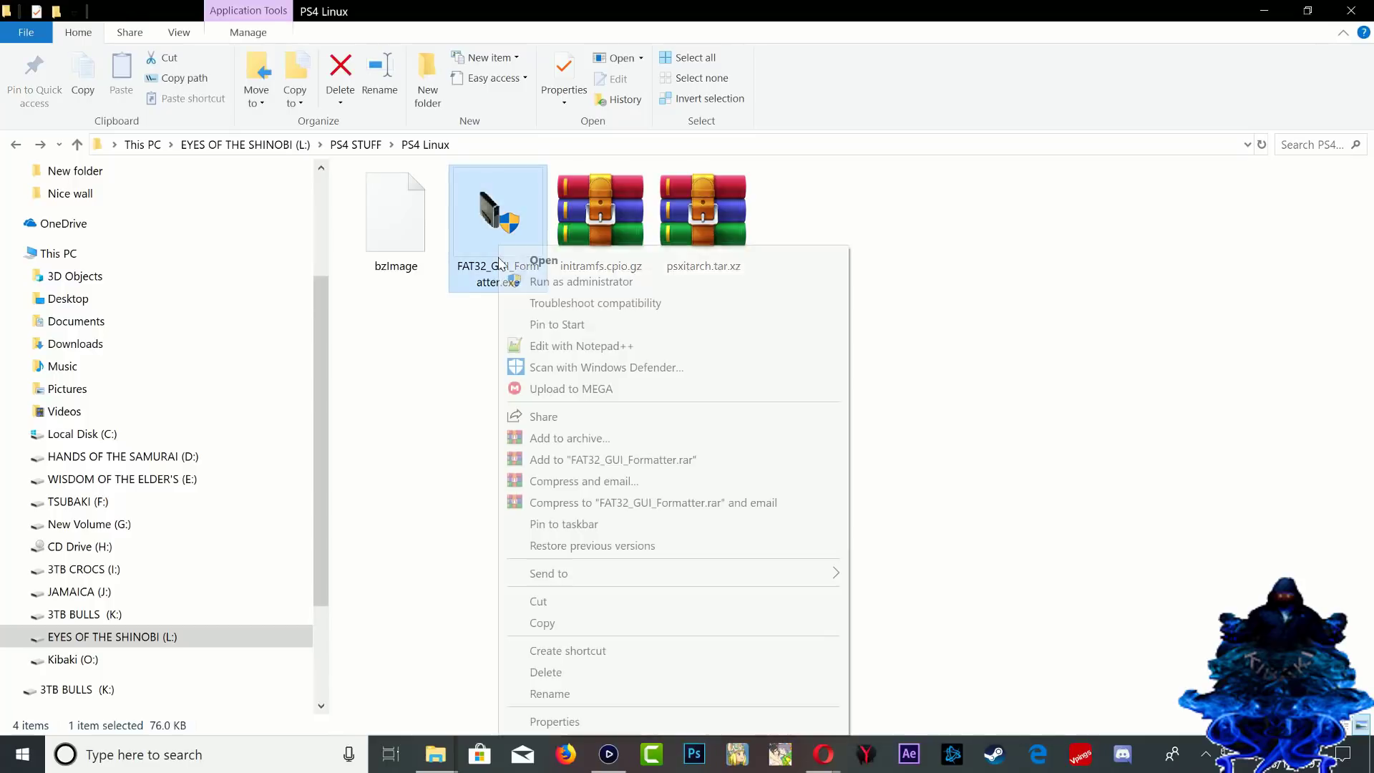
{"action": "left_click", "coordinate": [533, 275]}
{"action": "left_click", "coordinate": [649, 514]}
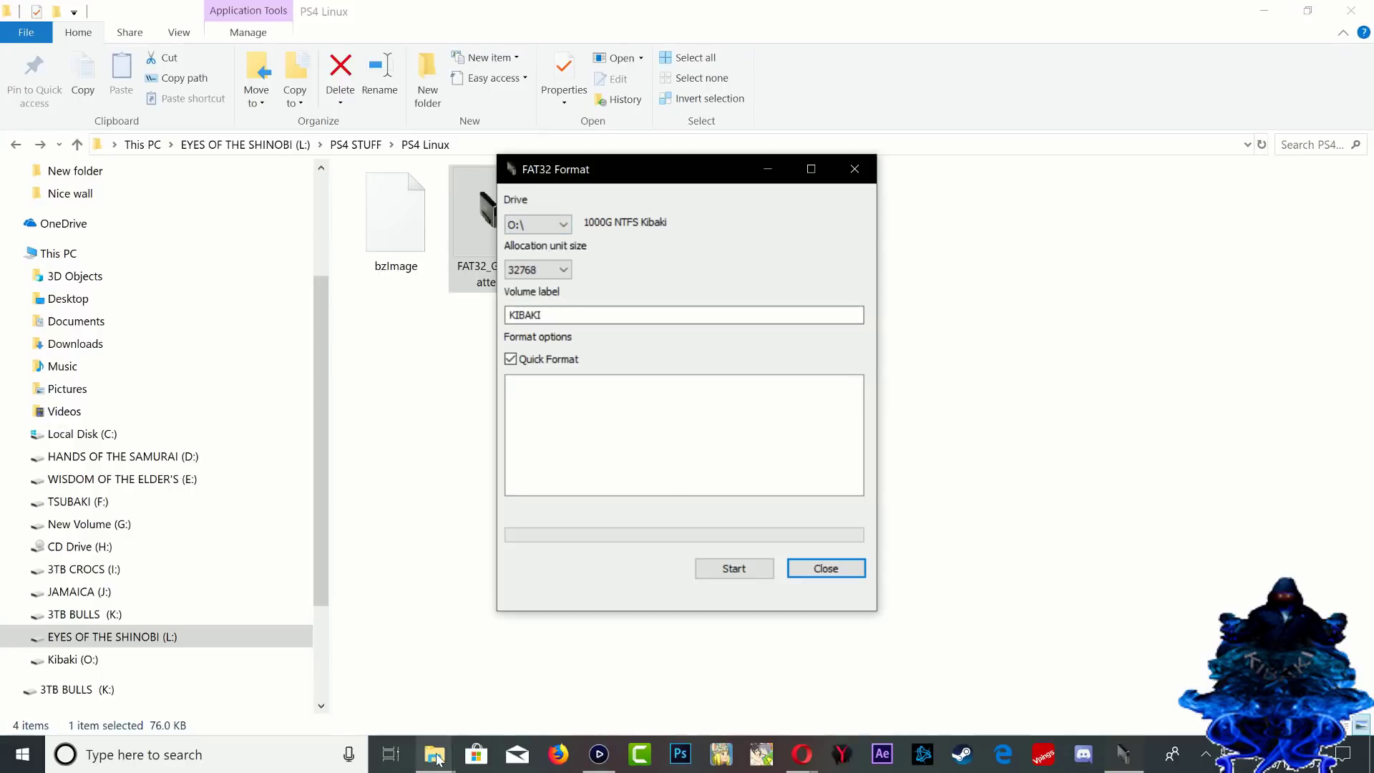
Step: Show the This PC drive list beside the FAT32 Format window and look up the Linux PS4 drive's letter
{"action": "mouse_move", "coordinate": [436, 756]}
{"action": "left_click", "coordinate": [480, 700]}
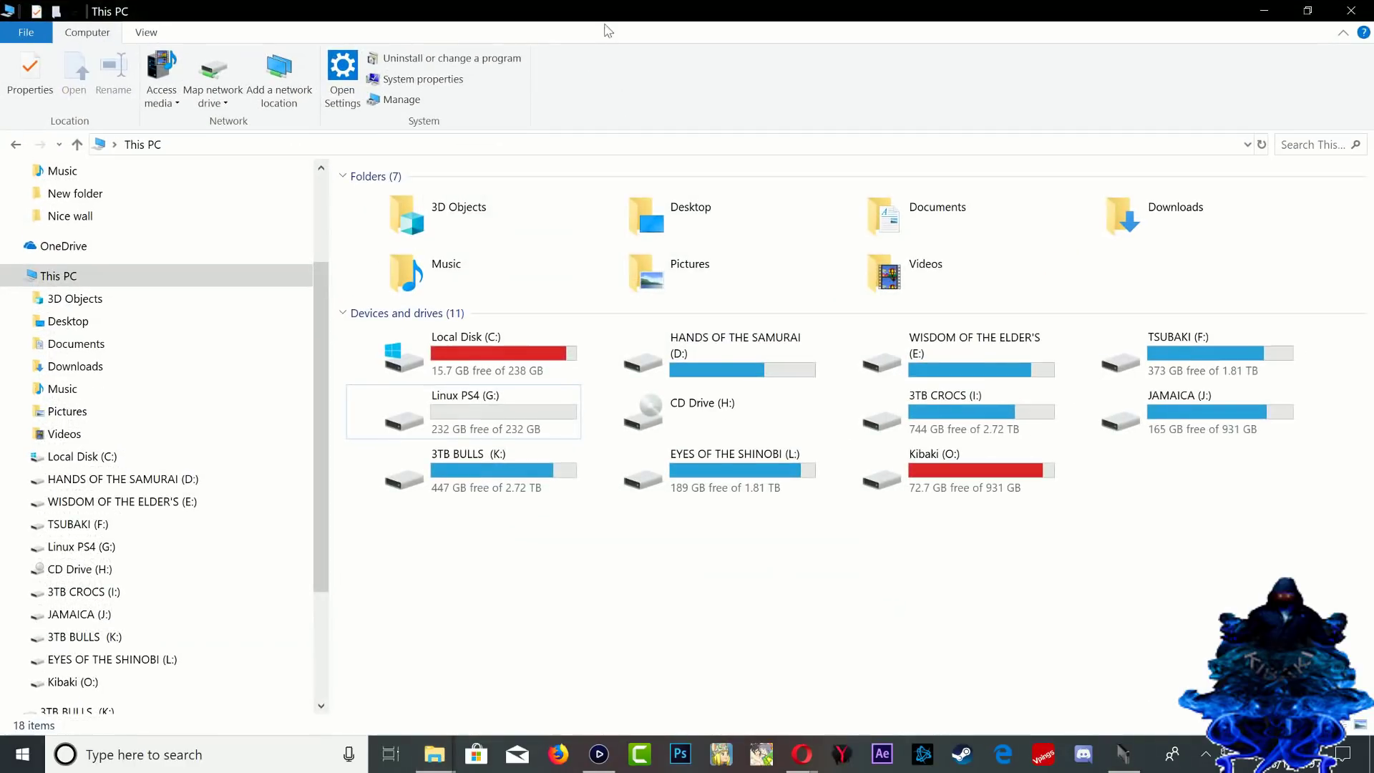
{"action": "left_click_drag", "start_coordinate": [608, 11], "coordinate": [882, 168]}
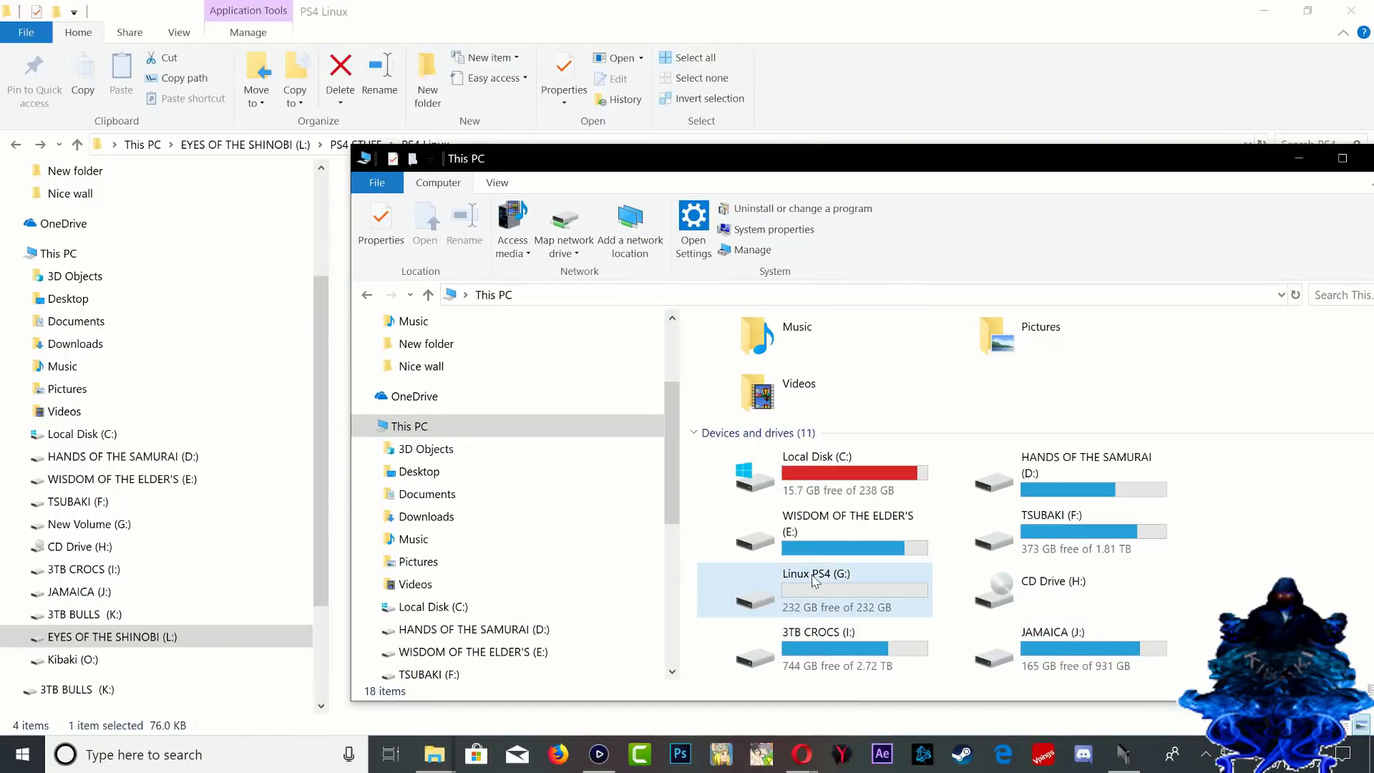
{"action": "mouse_move", "coordinate": [842, 579]}
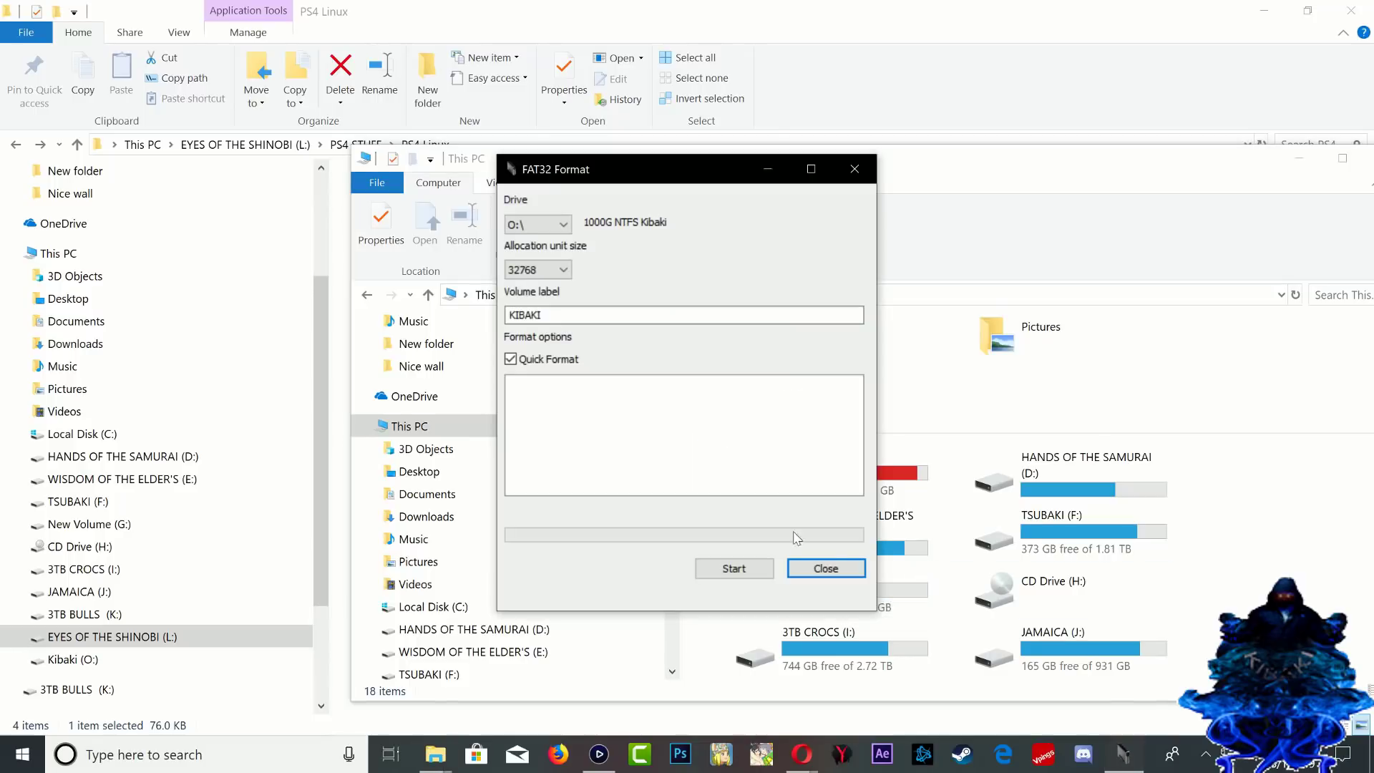
{"action": "left_click_drag", "start_coordinate": [701, 162], "coordinate": [481, 189]}
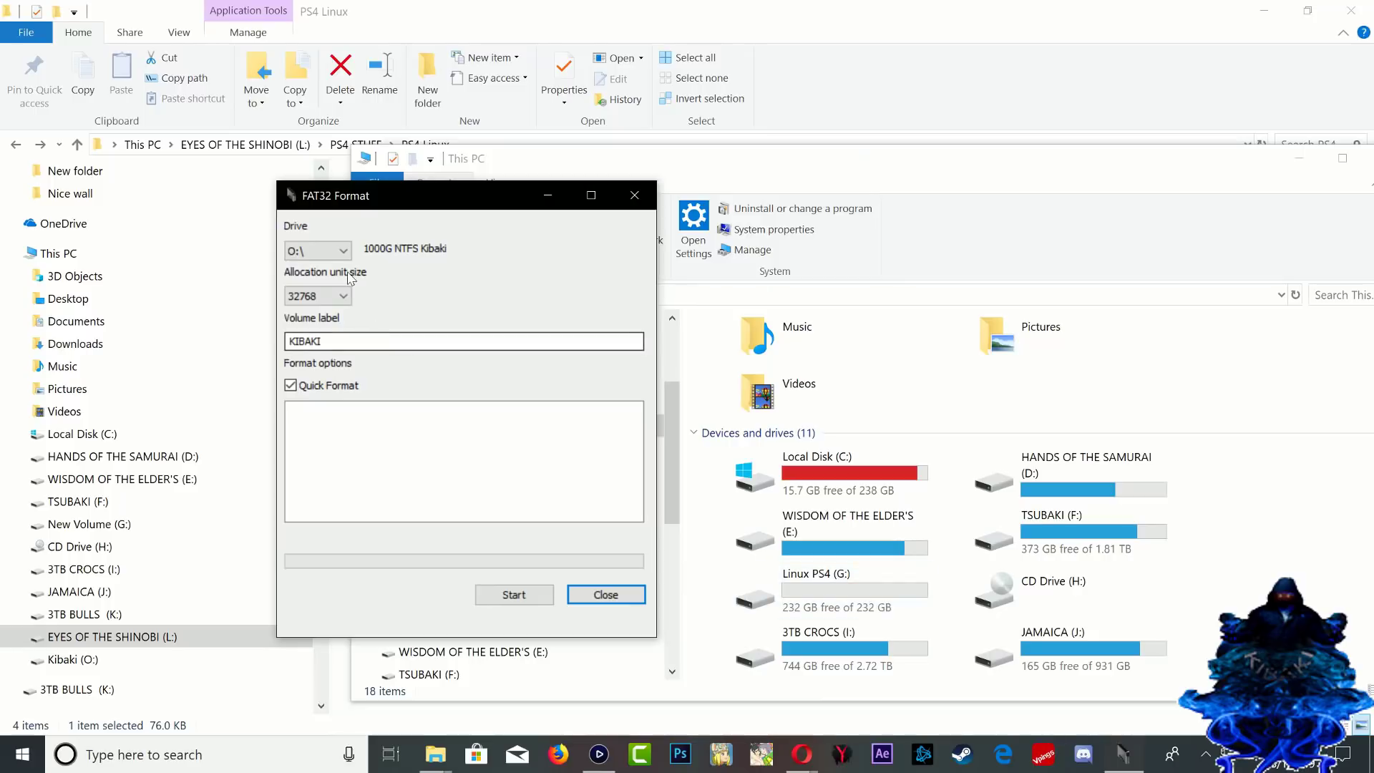
Step: Quick-format drive G:\ as FAT32, accepting the loss of its data, and close the formatter
{"action": "left_click", "coordinate": [327, 254]}
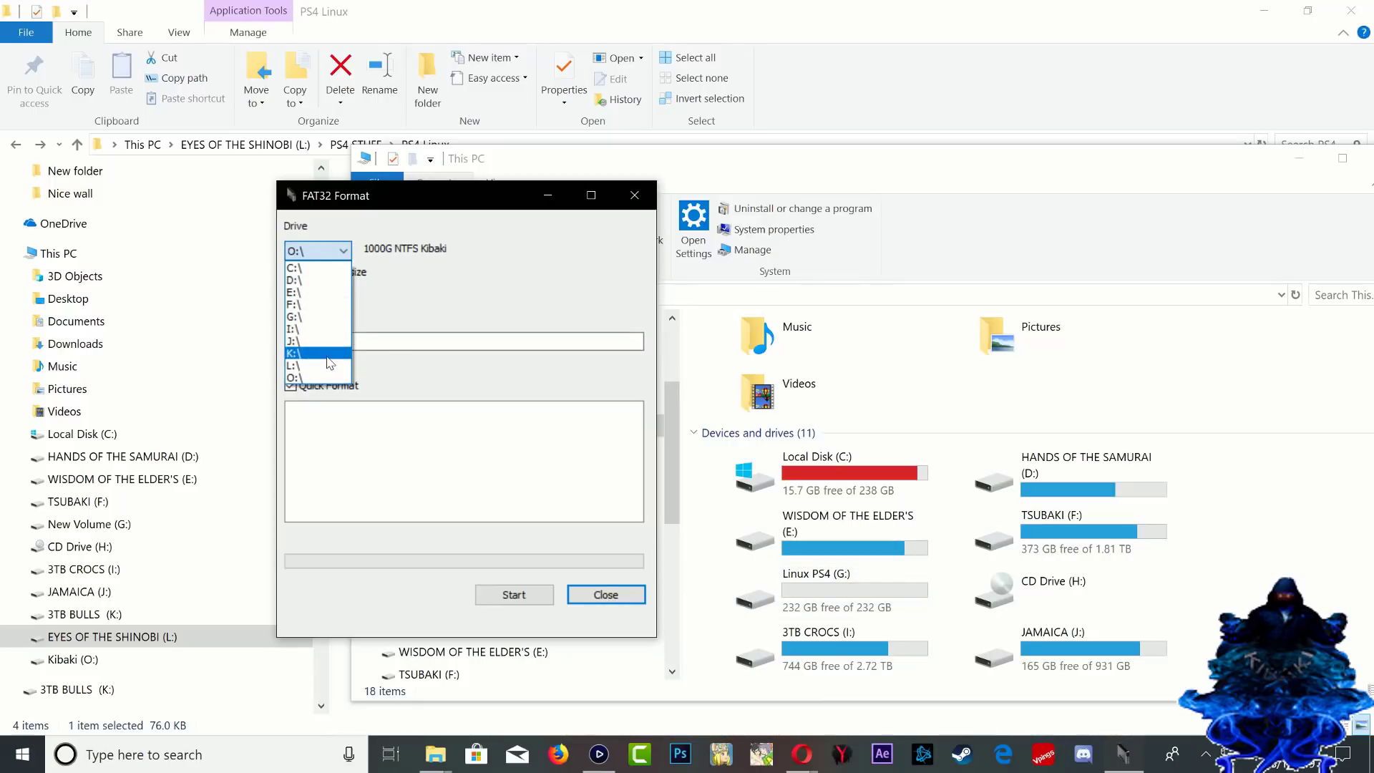
{"action": "left_click", "coordinate": [295, 317]}
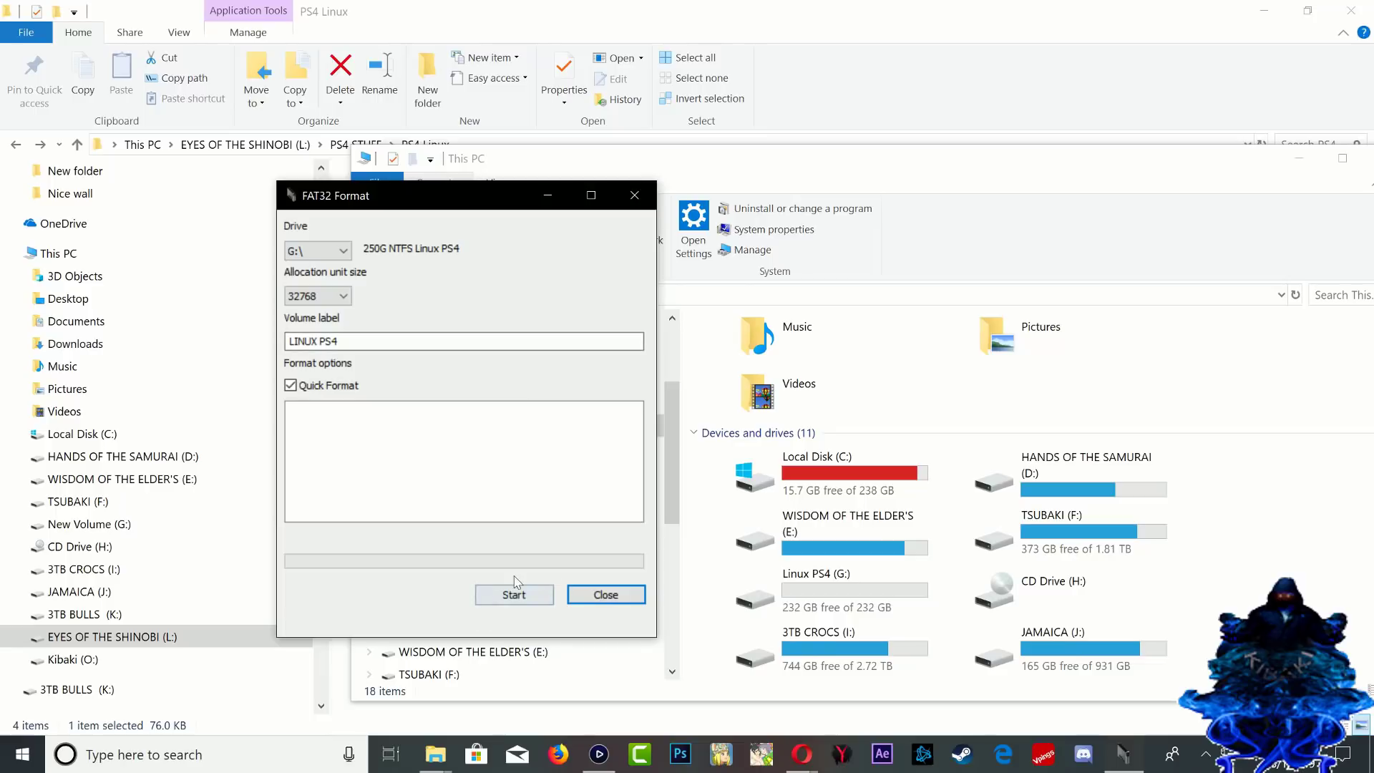
{"action": "left_click", "coordinate": [504, 600]}
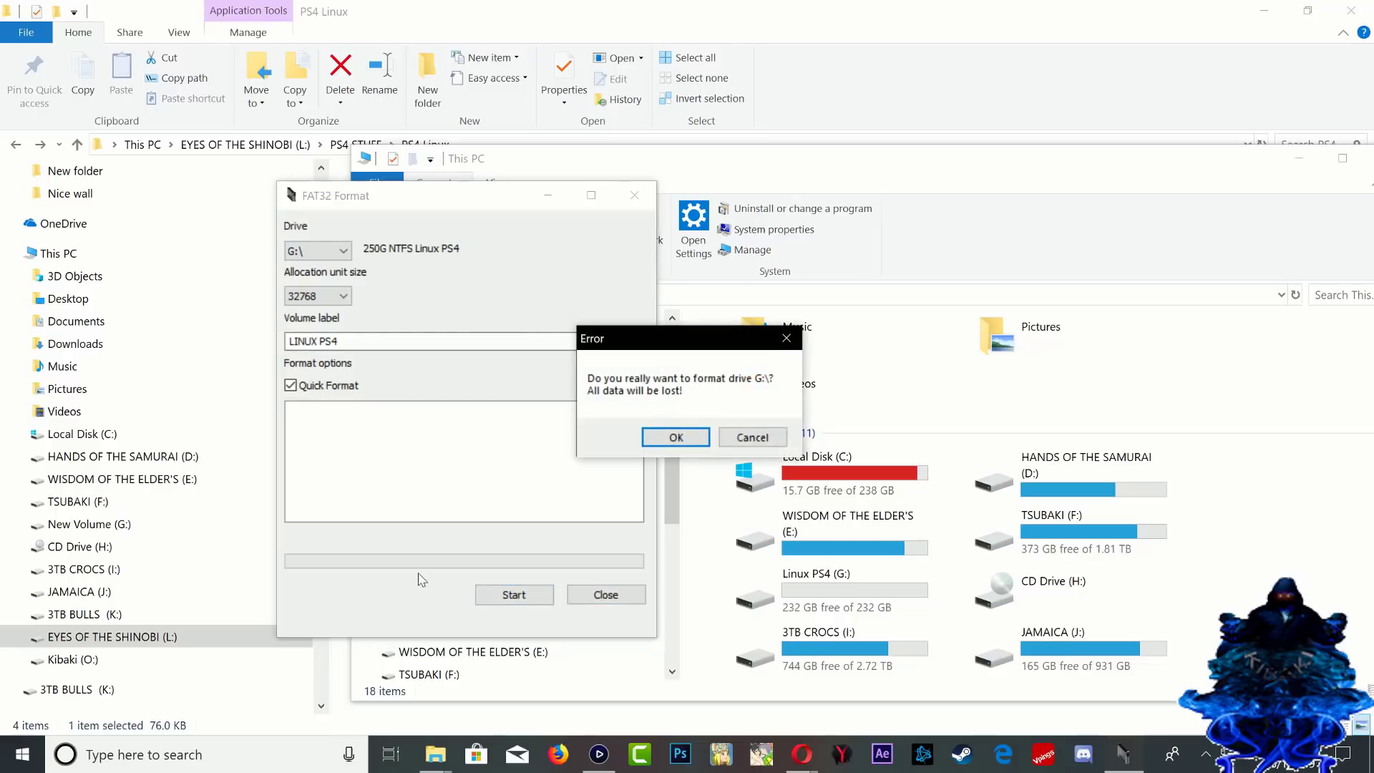
{"action": "left_click", "coordinate": [662, 438]}
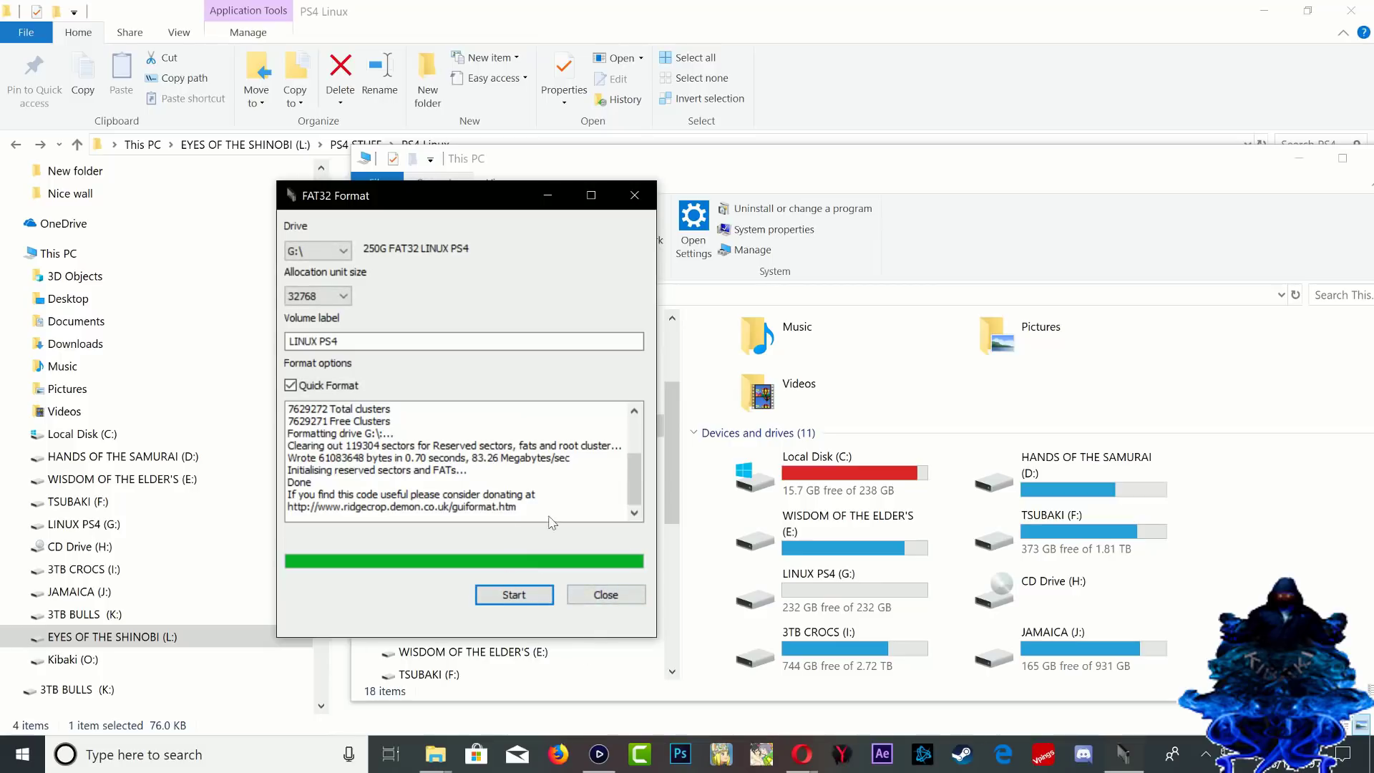
{"action": "left_click", "coordinate": [605, 595]}
Step: Check the formatted LINUX PS4 (G:) drive's file system in its properties
{"action": "right_click", "coordinate": [809, 586]}
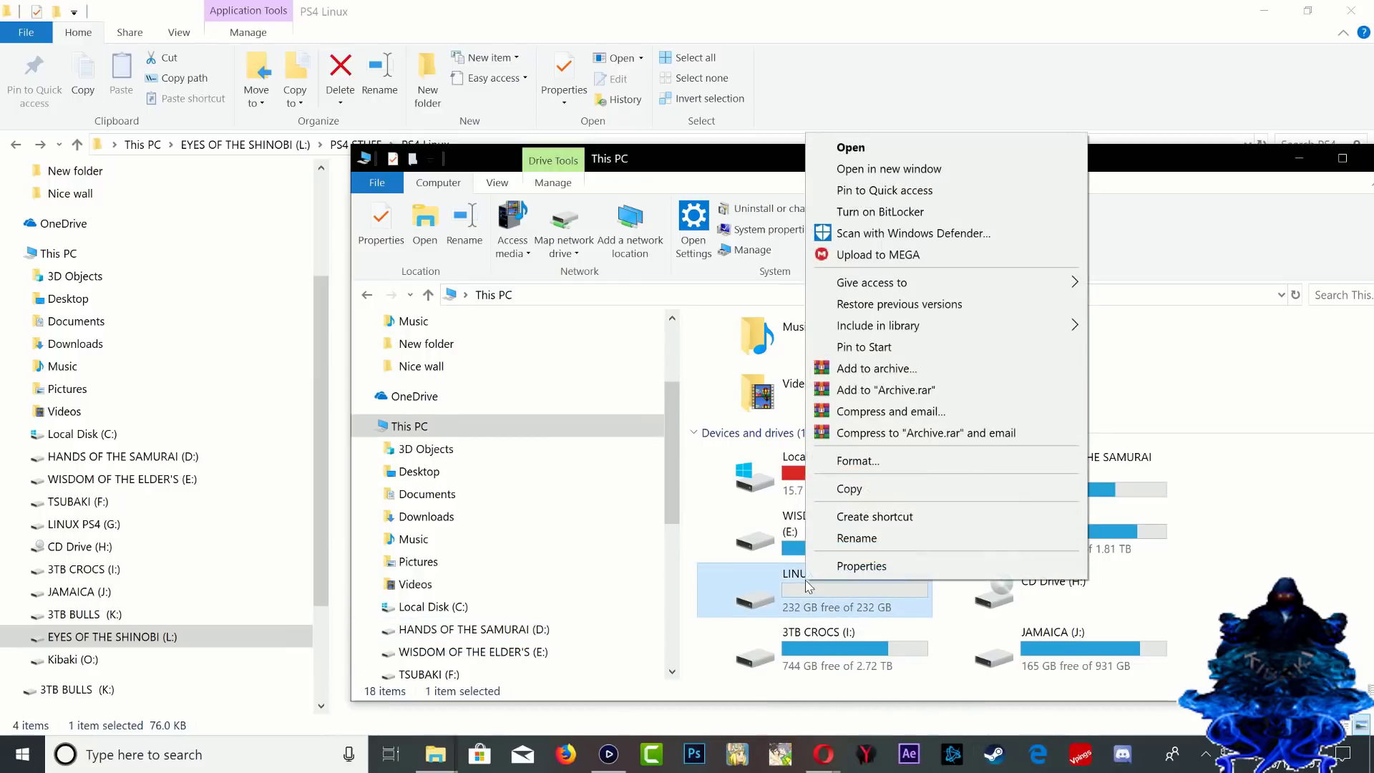
{"action": "left_click", "coordinate": [823, 567]}
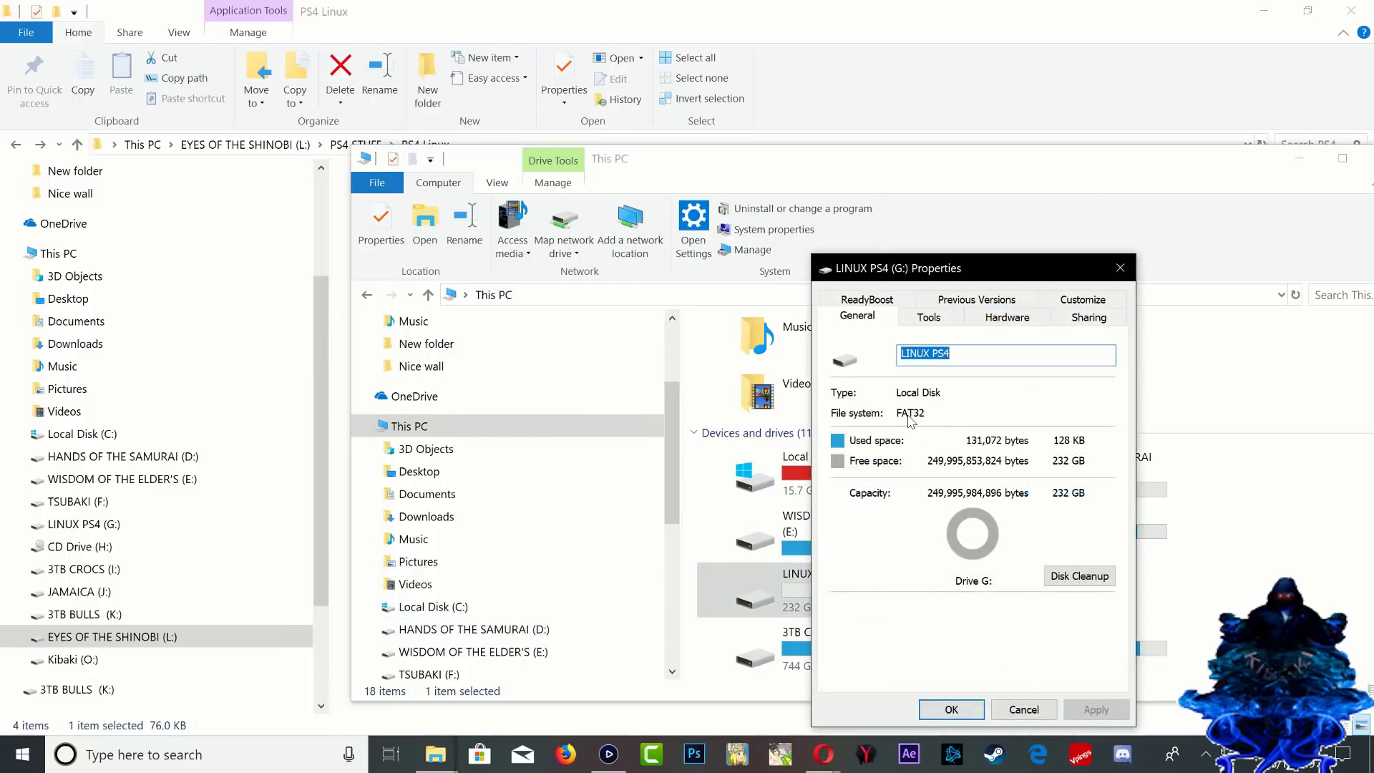
{"action": "left_click", "coordinate": [1120, 268]}
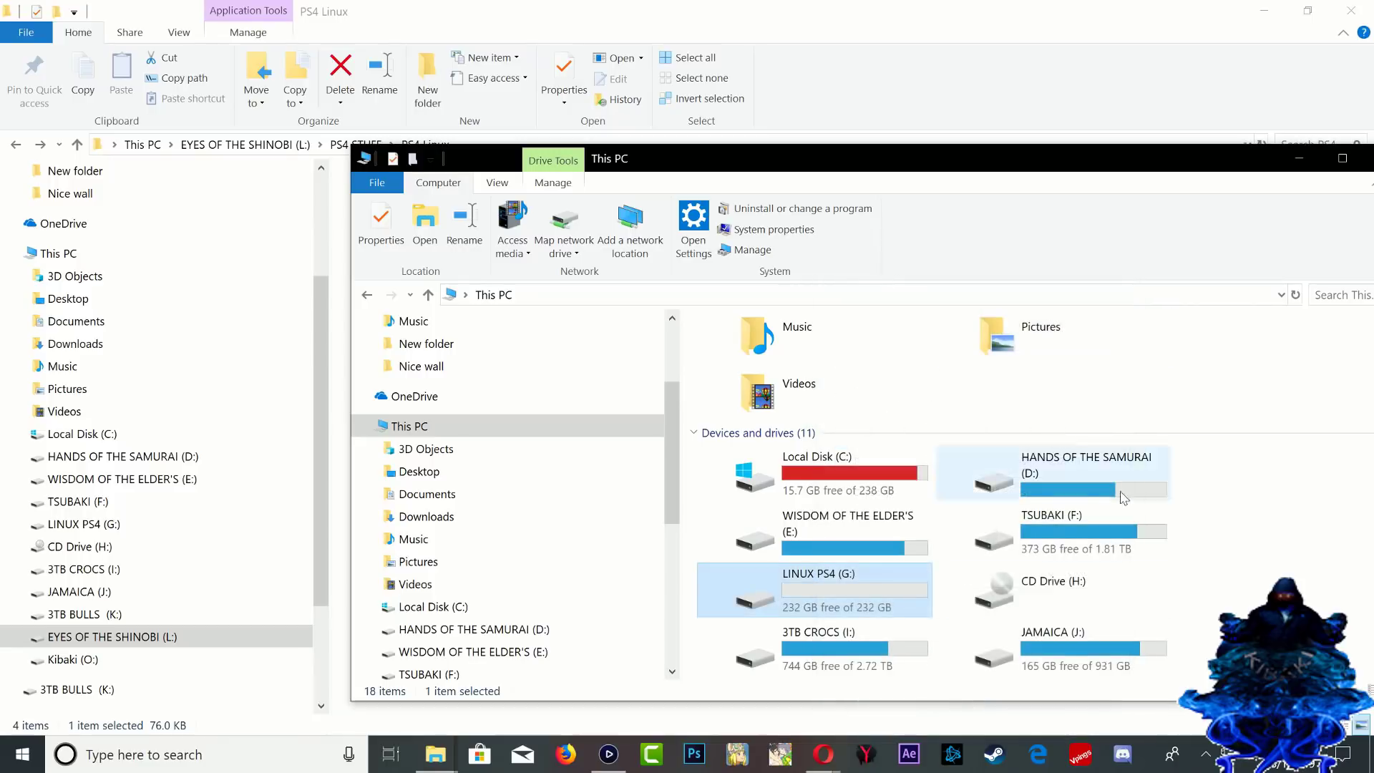
Step: Open the LINUX PS4 (G:) drive, then copy bzImage, initramfs.cpio.gz and psxitarch.tar.xz from the PS4 Linux folder to the clipboard
{"action": "double_click", "coordinate": [822, 589]}
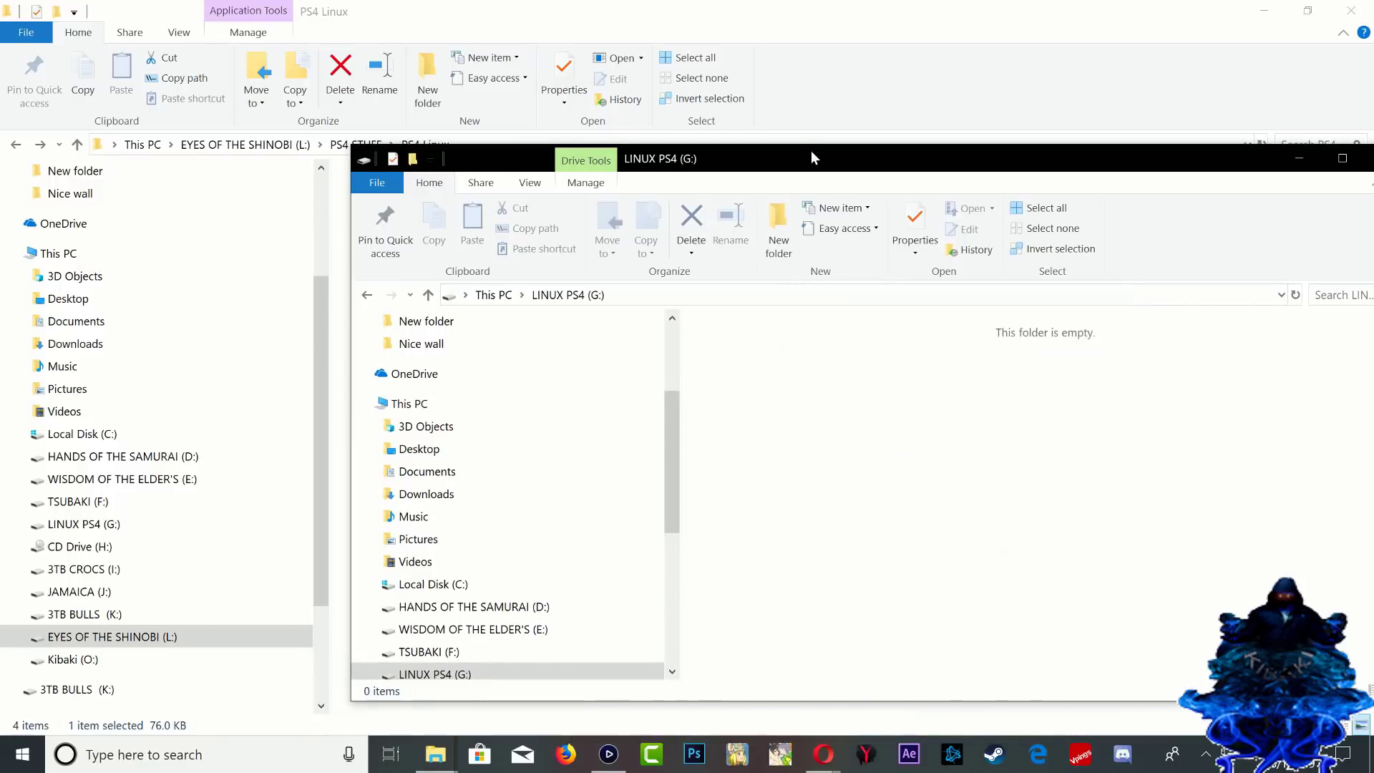
{"action": "left_click_drag", "start_coordinate": [811, 150], "coordinate": [1043, 334]}
{"action": "left_click", "coordinate": [813, 230]}
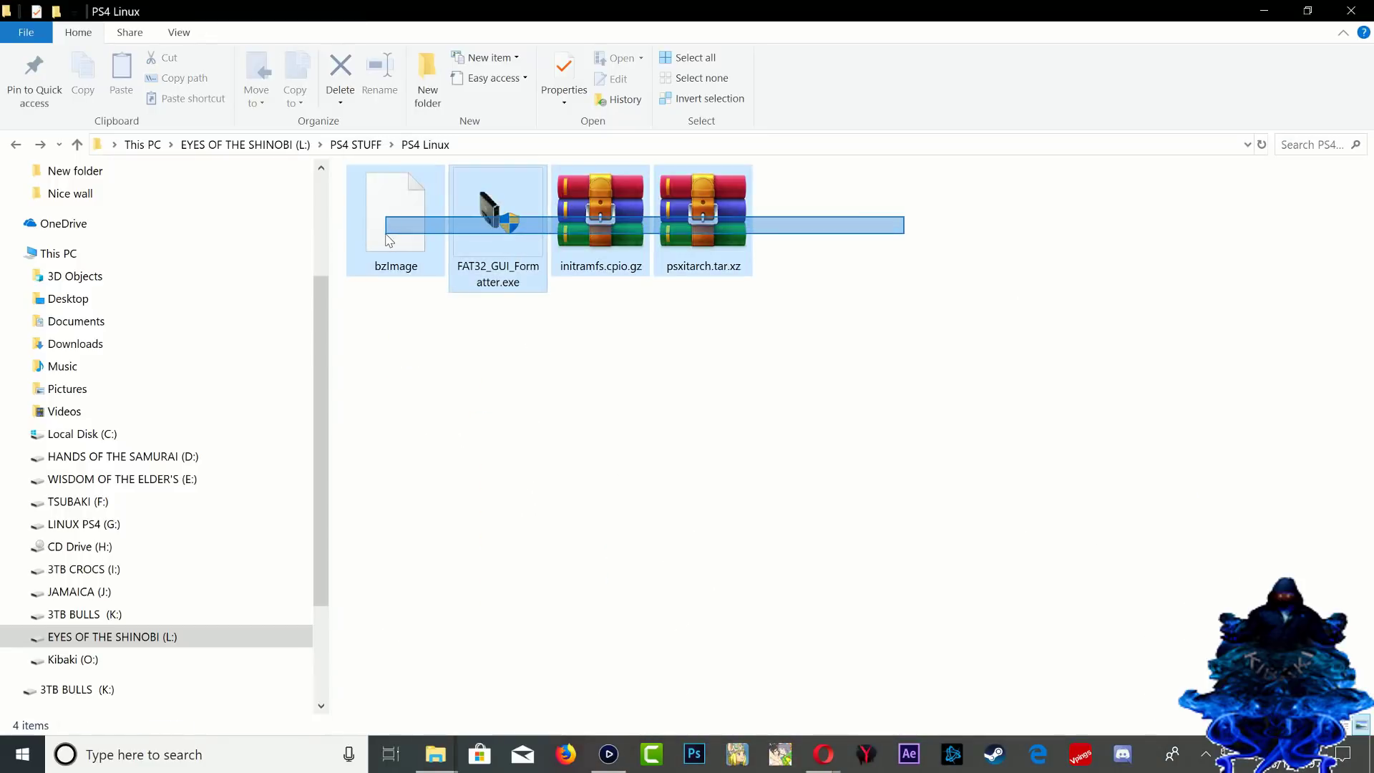
{"action": "left_click_drag", "start_coordinate": [389, 237], "coordinate": [389, 236]}
{"action": "left_click", "coordinate": [389, 237]}
{"action": "left_click", "coordinate": [494, 428]}
{"action": "left_click_drag", "start_coordinate": [811, 214], "coordinate": [573, 236]}
{"action": "right_click", "coordinate": [399, 256]}
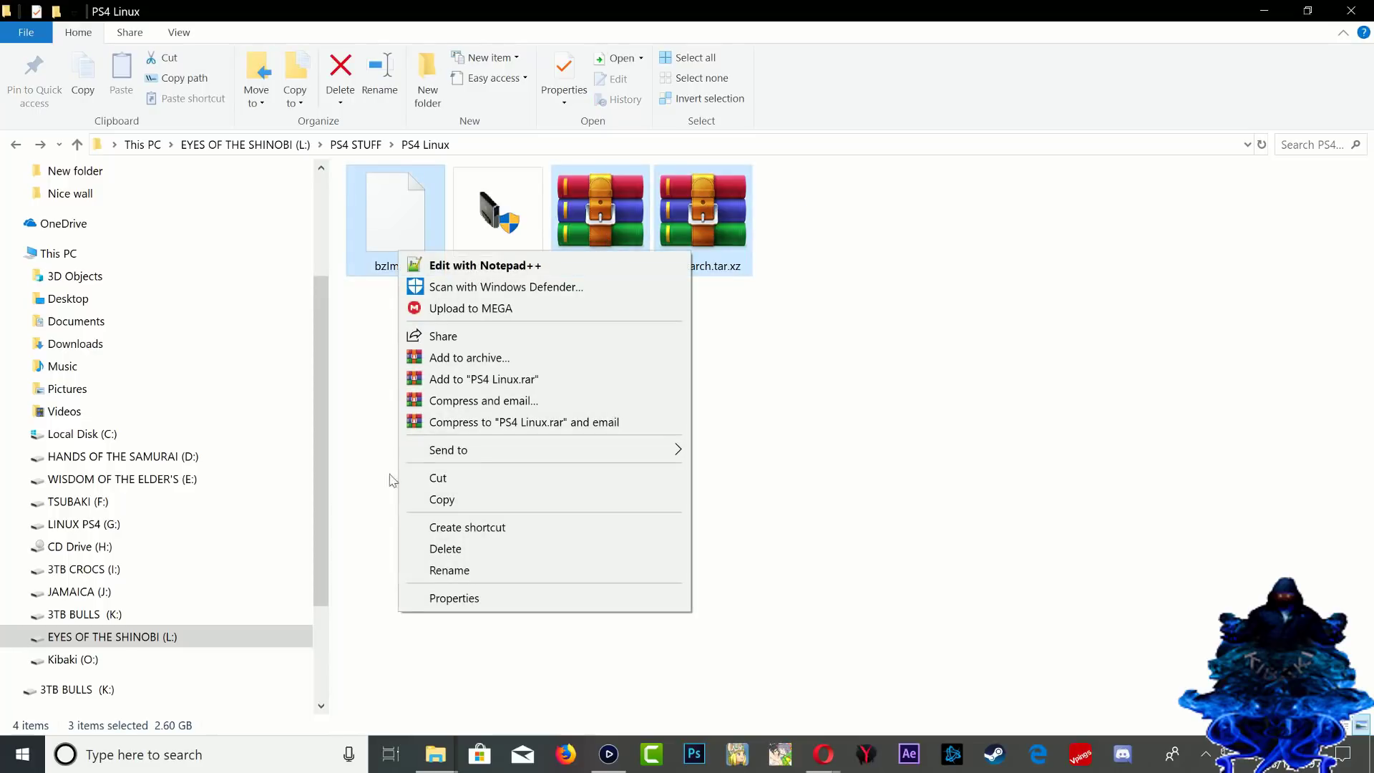
{"action": "left_click", "coordinate": [451, 501]}
Step: Paste the three copied Linux files into the root of the LINUX PS4 (G:) drive
{"action": "mouse_move", "coordinate": [451, 745]}
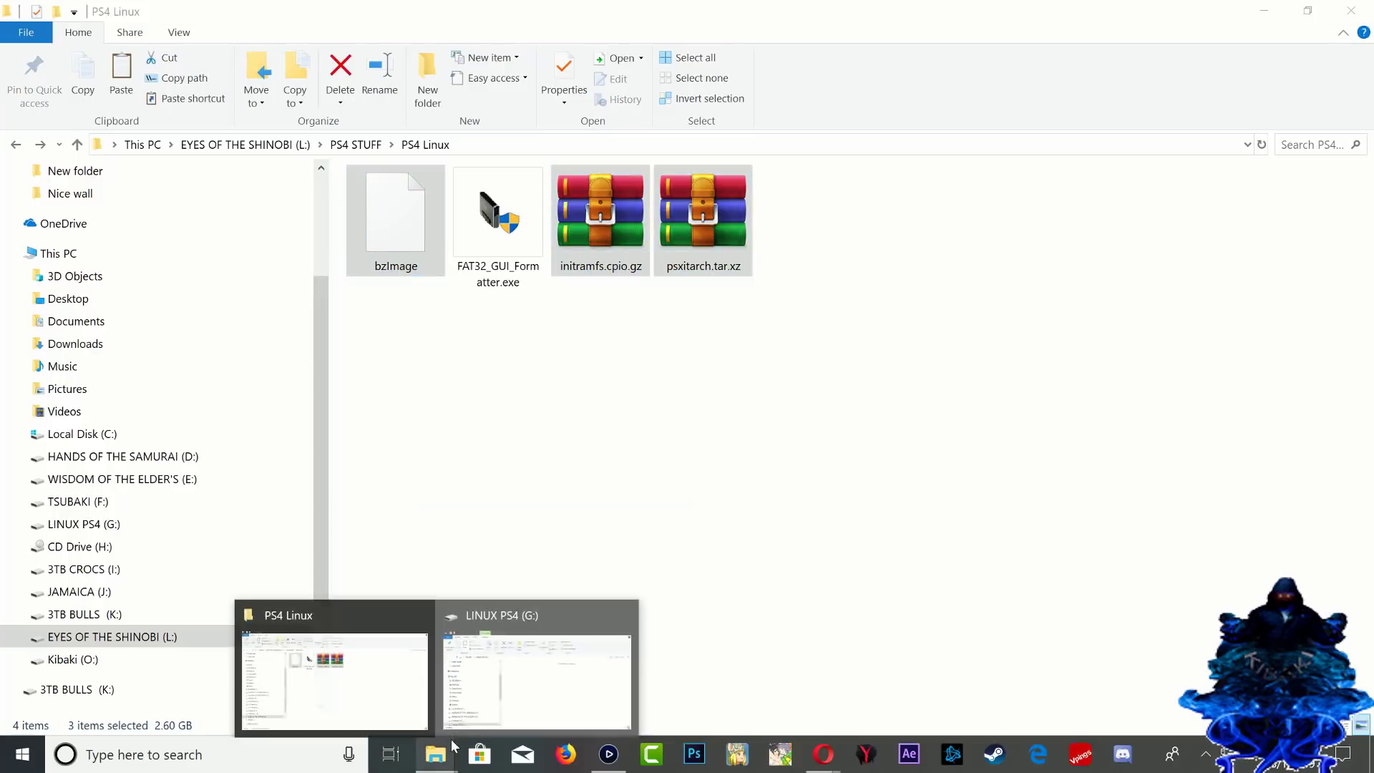
{"action": "left_click", "coordinate": [530, 709]}
{"action": "right_click", "coordinate": [1070, 576]}
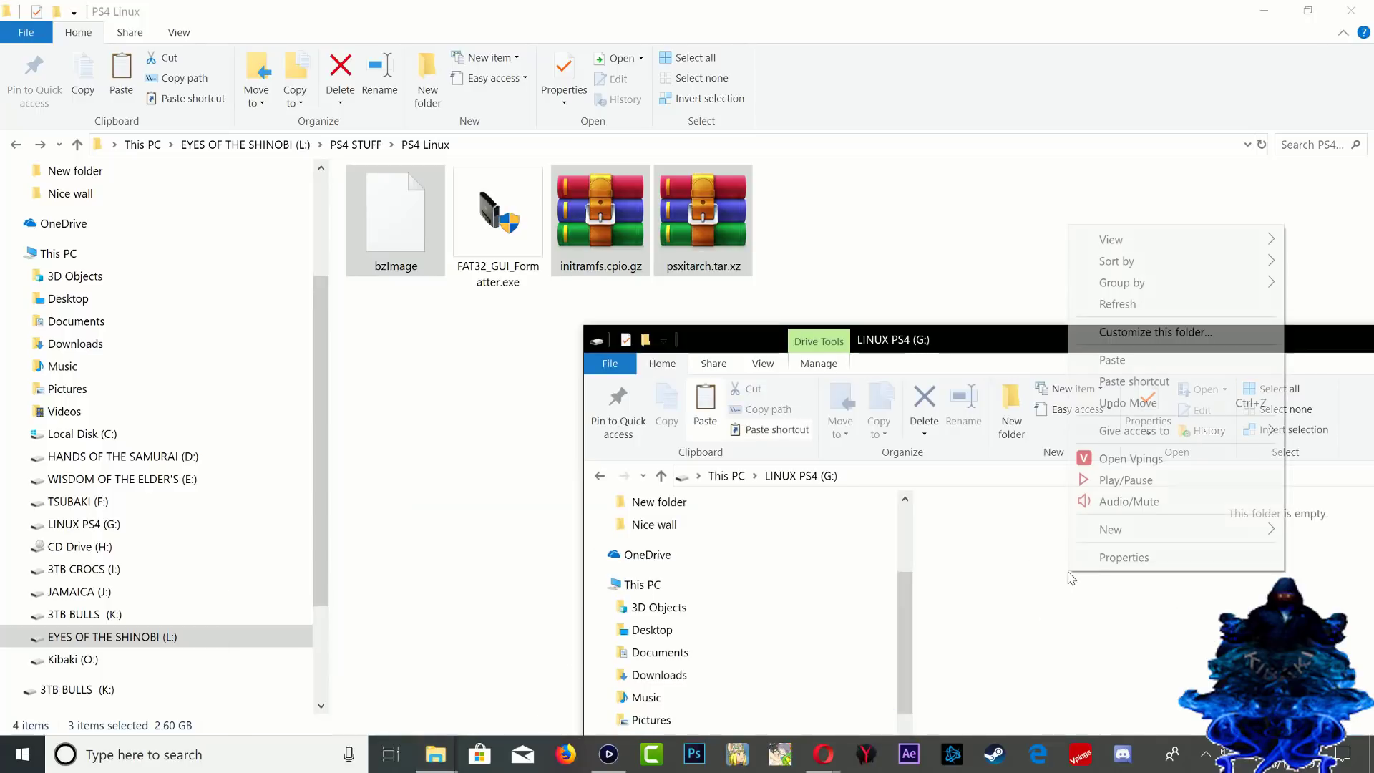
{"action": "left_click", "coordinate": [1152, 361]}
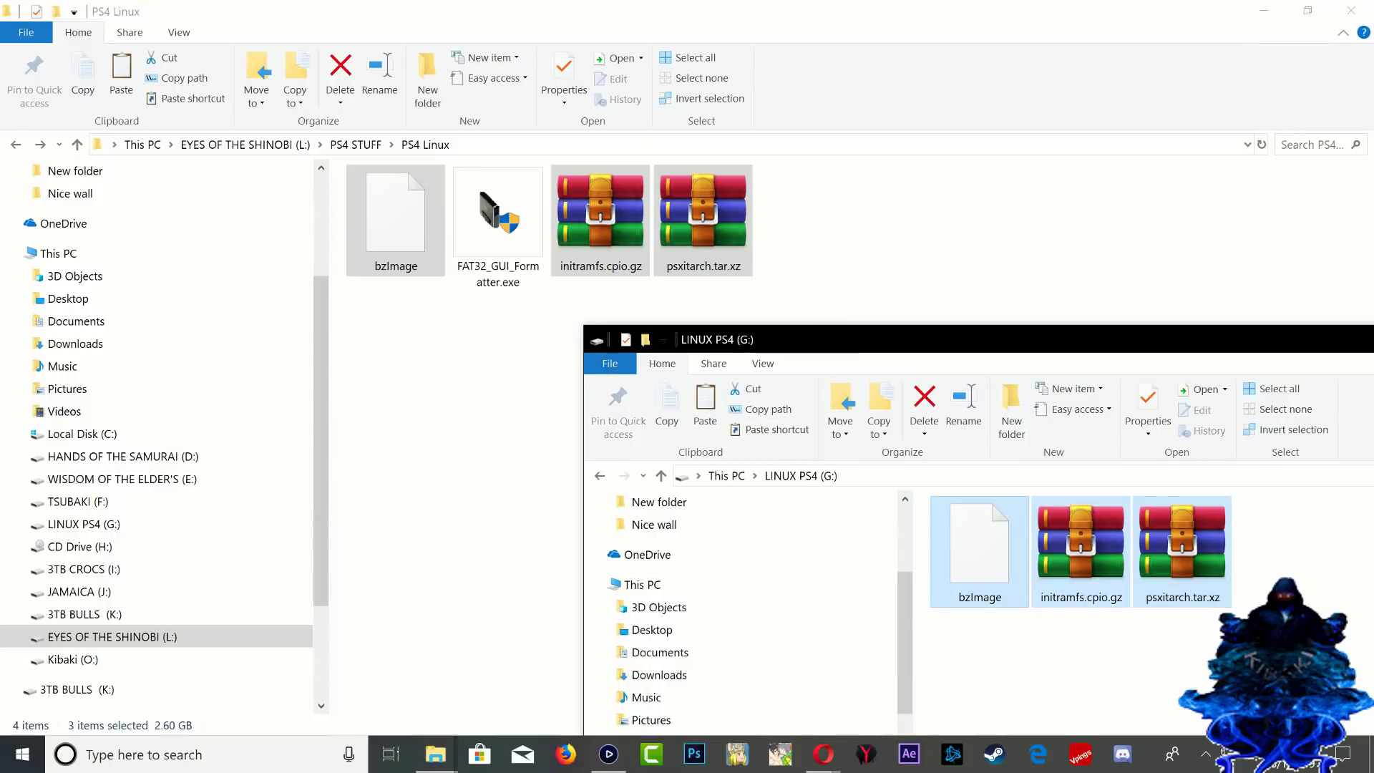
{"action": "left_click_drag", "start_coordinate": [1100, 347], "coordinate": [794, 124]}
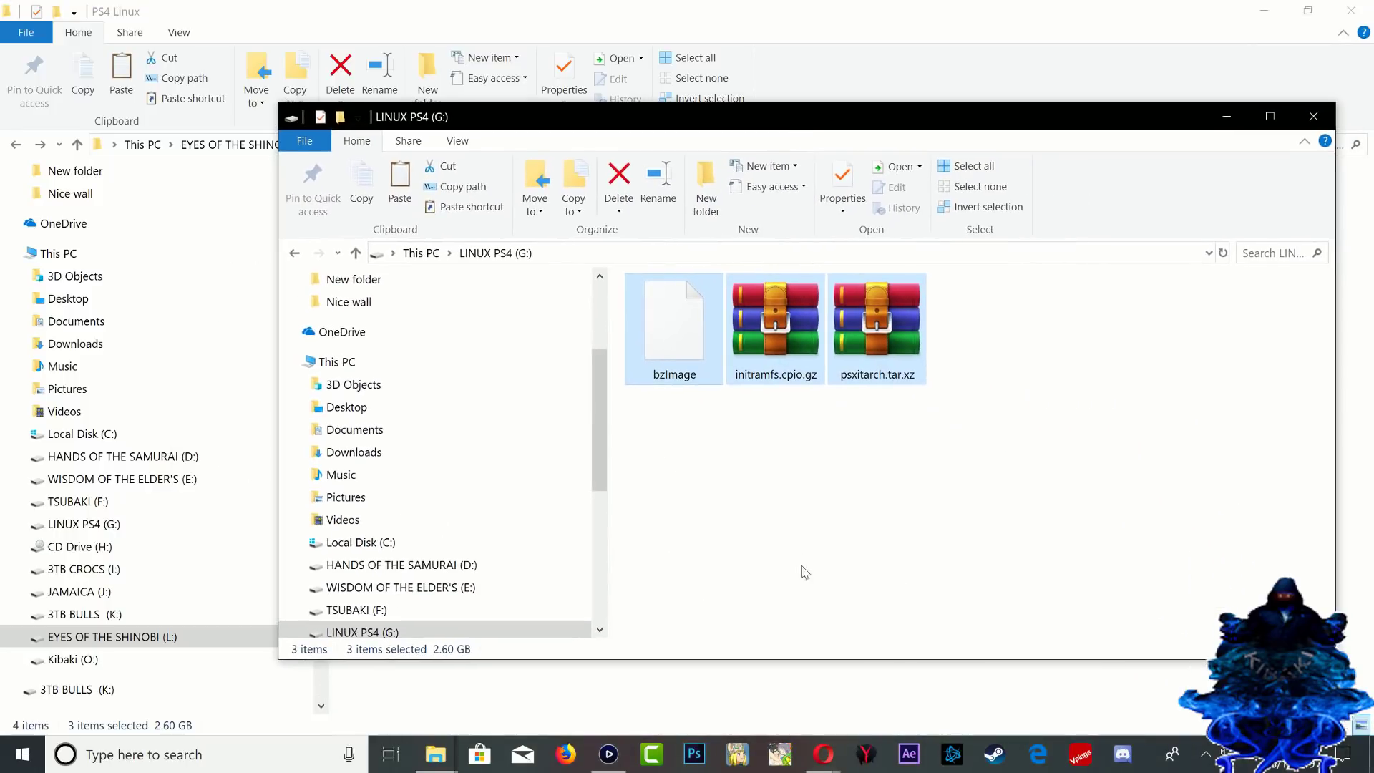
{"action": "left_click_drag", "start_coordinate": [873, 452], "coordinate": [859, 587]}
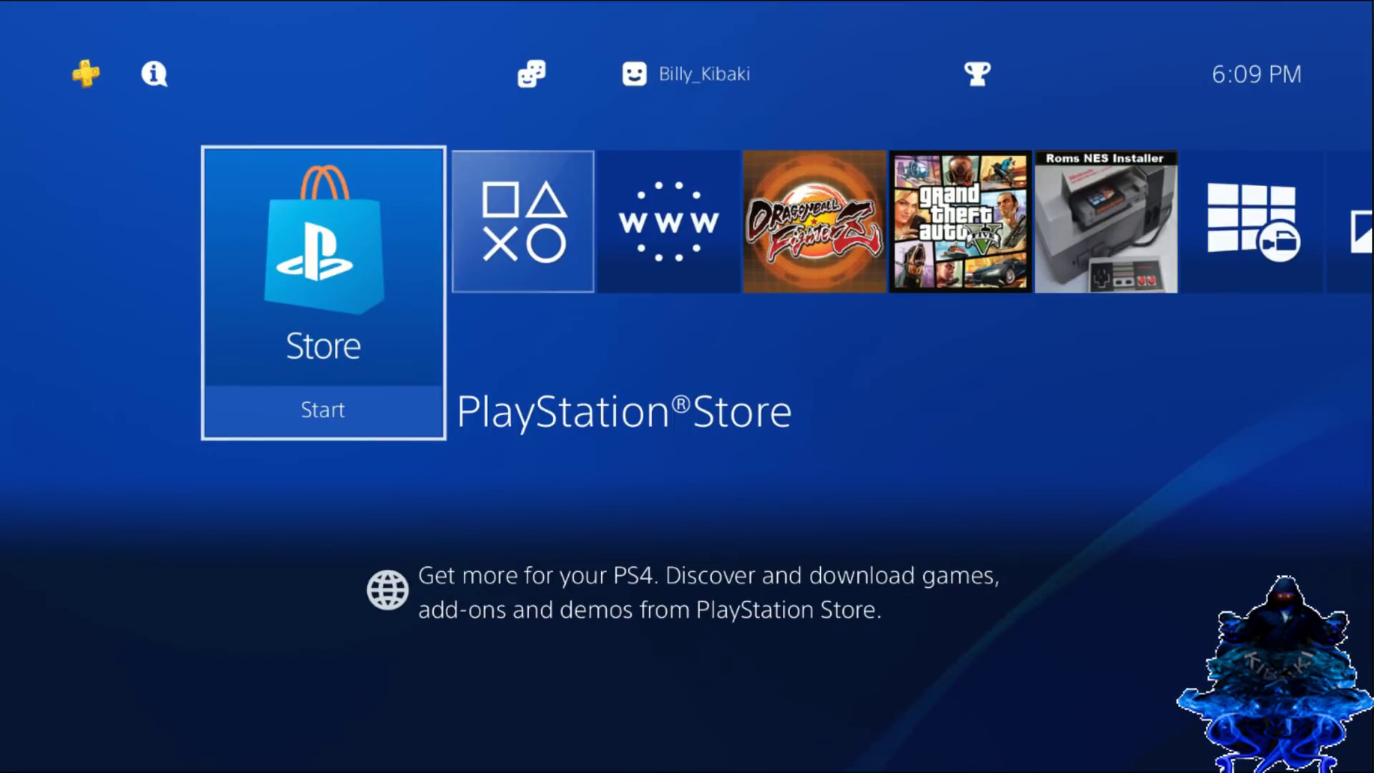
Step: Switch to the PS4 home screen and open the console's Settings
{"action": "key", "text": "Up"}
{"action": "key", "text": "Right"}
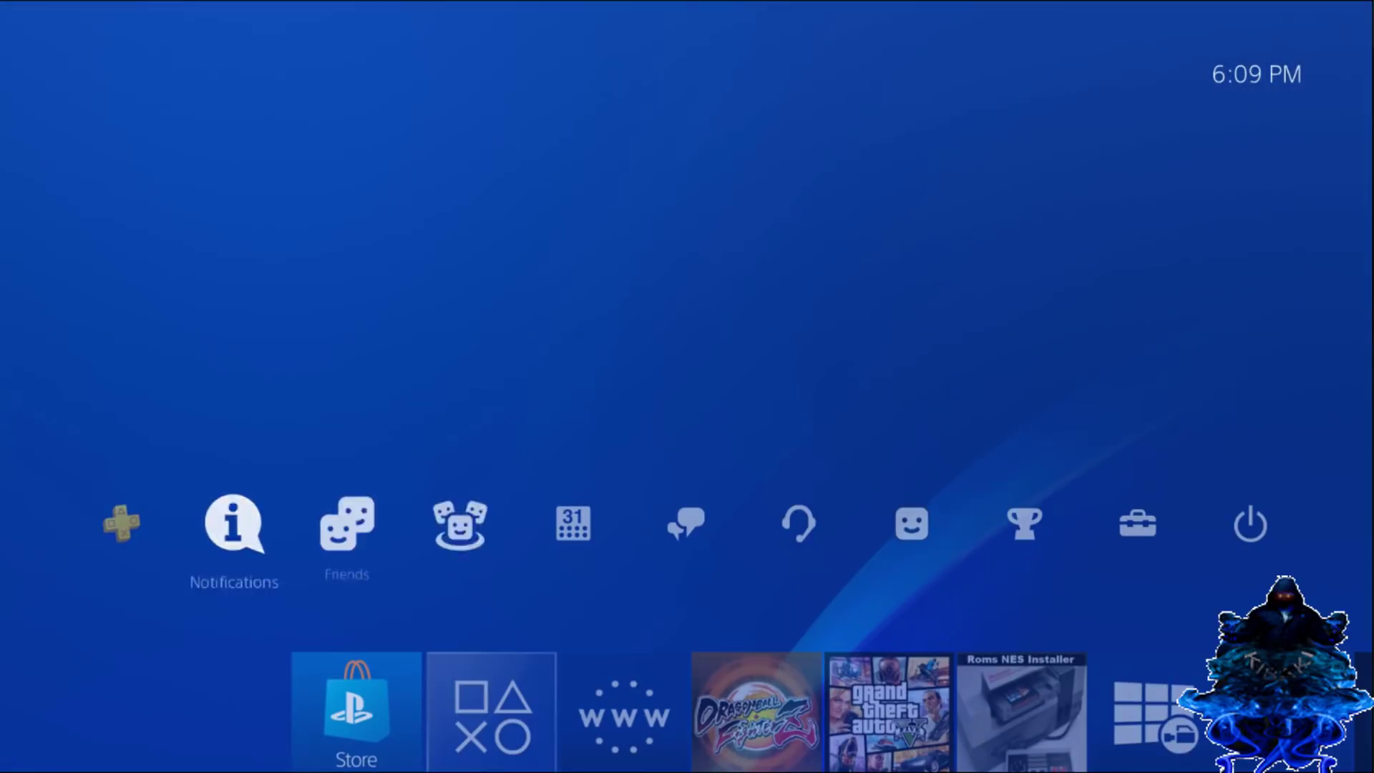
{"action": "key", "text": "Left"}
{"action": "key", "text": "Left"}
{"action": "key", "text": "Left"}
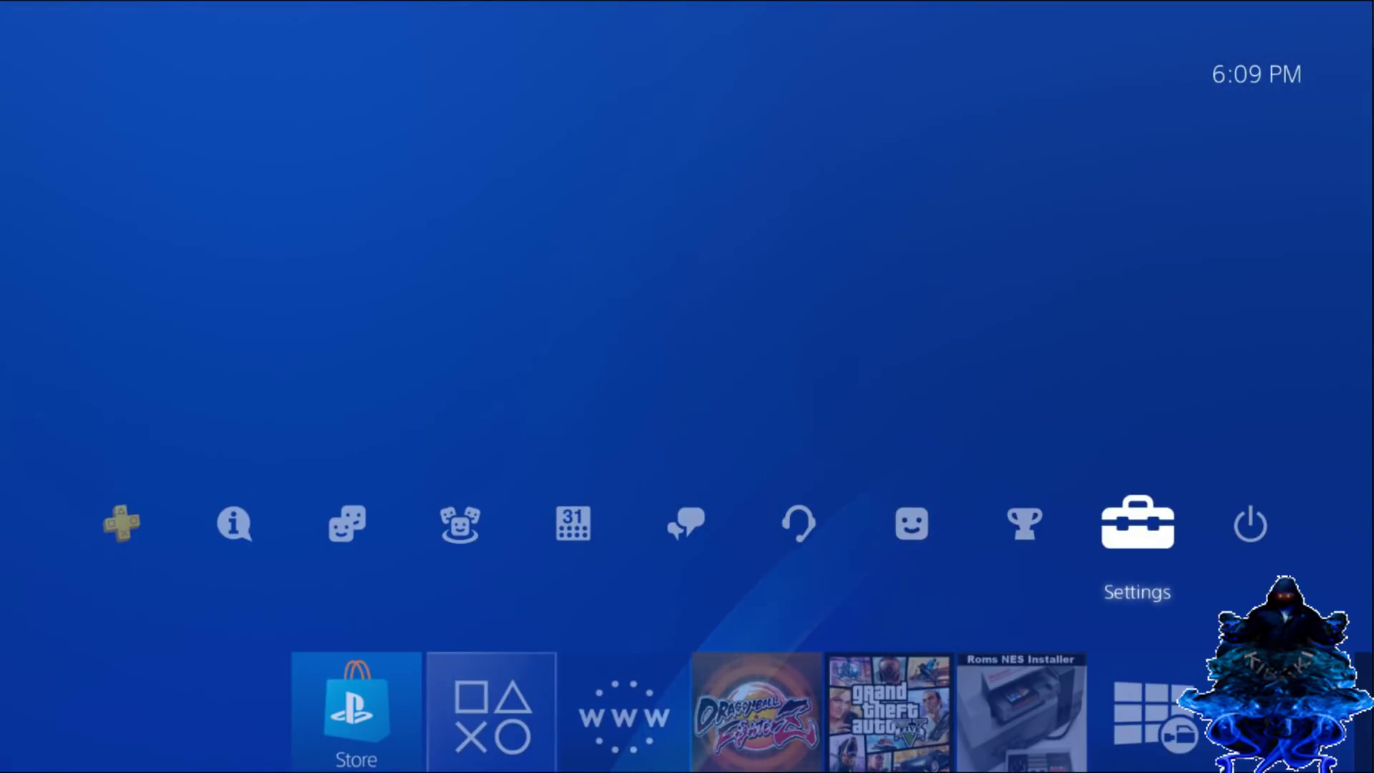
{"action": "key", "text": "Return"}
Step: Check the Resolution option in the Sound and Screen video output settings, then return to the main Settings list
{"action": "key", "text": "Down"}
{"action": "key", "text": "Down"}
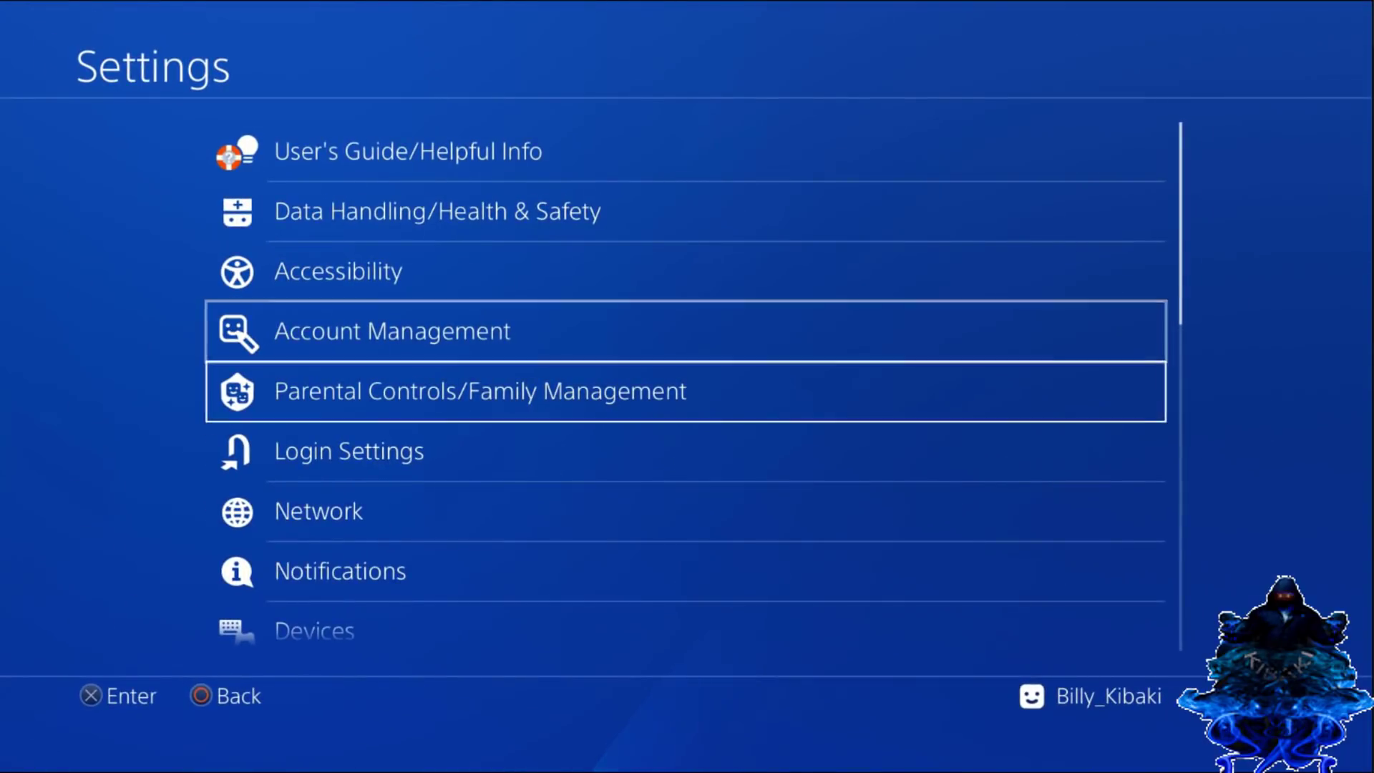
{"action": "key", "text": "Down"}
{"action": "key", "text": "Down"}
{"action": "key", "text": "Down"}
{"action": "key", "text": "Down"}
{"action": "key", "text": "Down"}
{"action": "key", "text": "Down"}
{"action": "key", "text": "Down"}
{"action": "key", "text": "Down"}
{"action": "key", "text": "Down"}
{"action": "key", "text": "Up"}
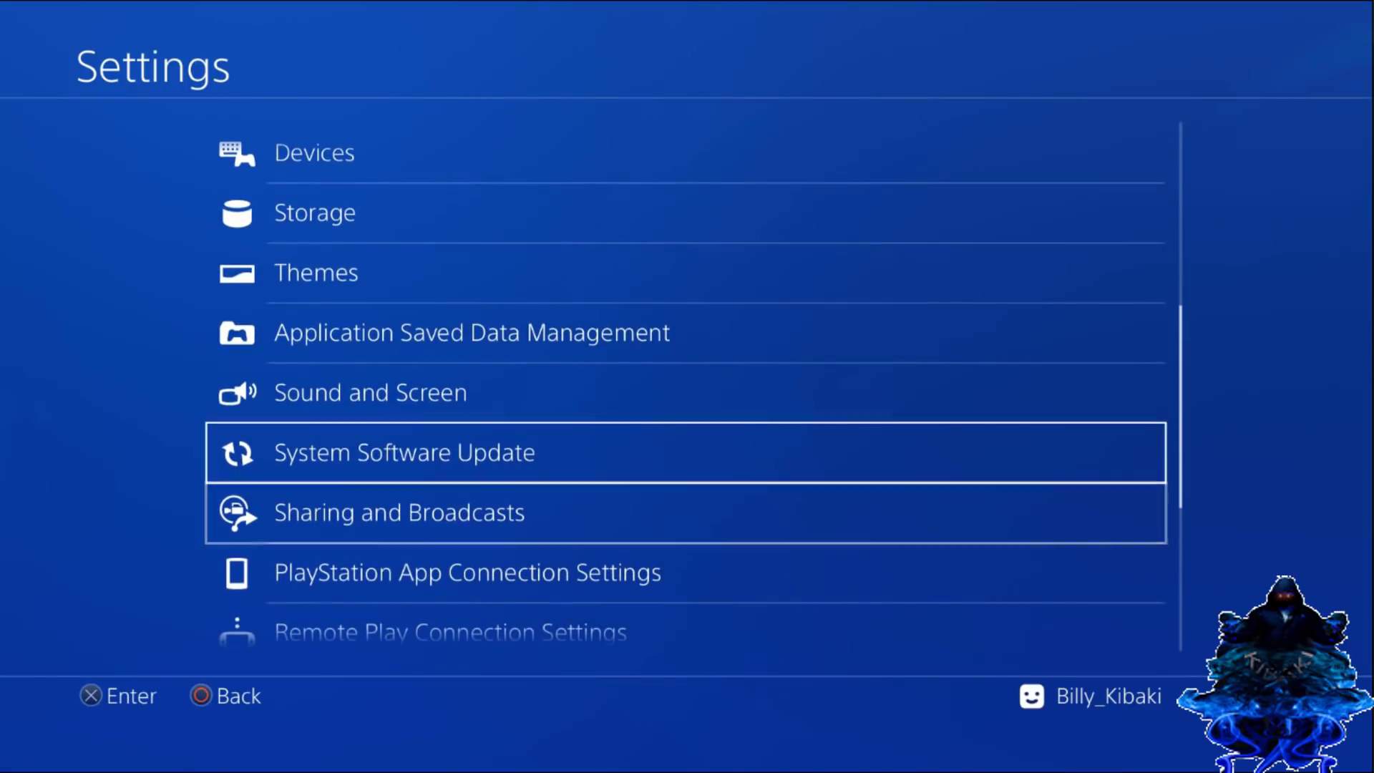
{"action": "key", "text": "Up"}
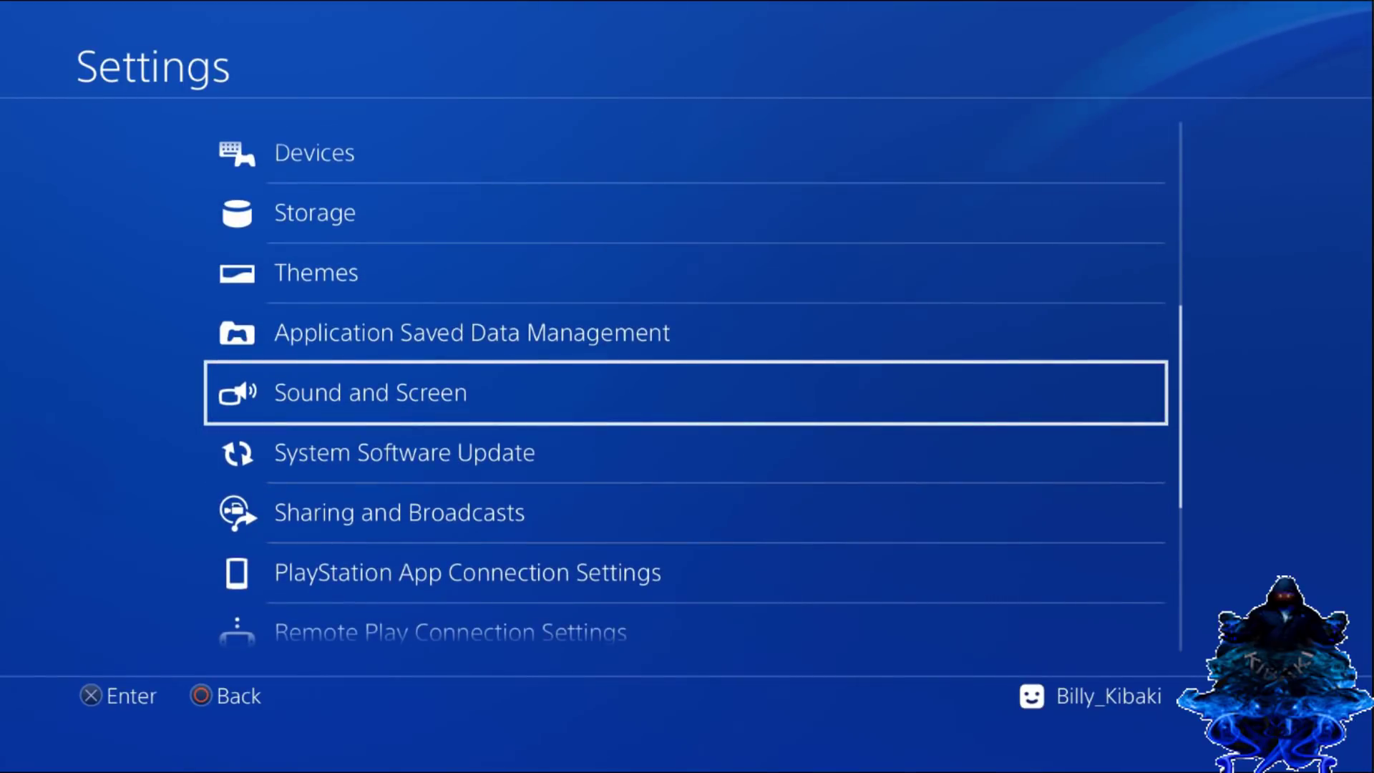
{"action": "key", "text": "Return"}
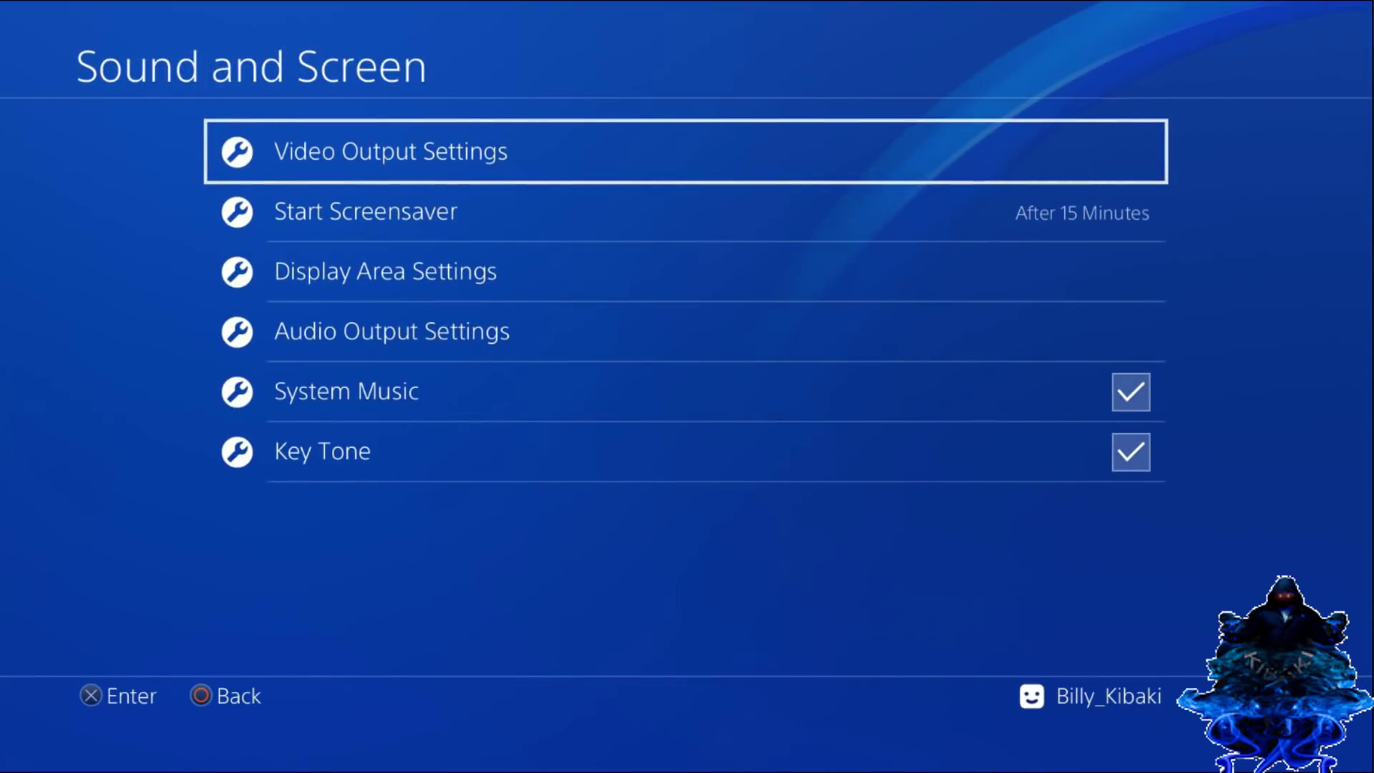
{"action": "key", "text": "Return"}
{"action": "key", "text": "Down"}
{"action": "key", "text": "Up"}
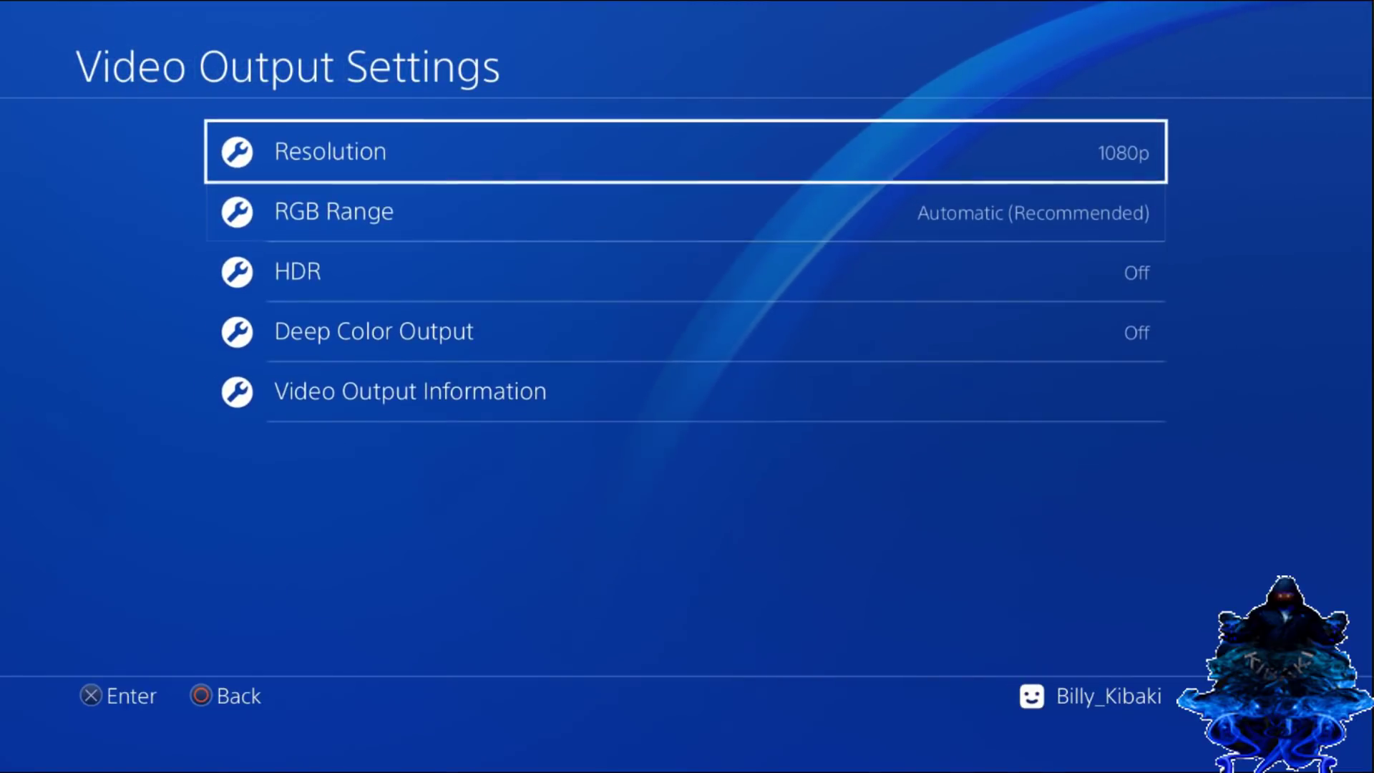
{"action": "key", "text": "Return"}
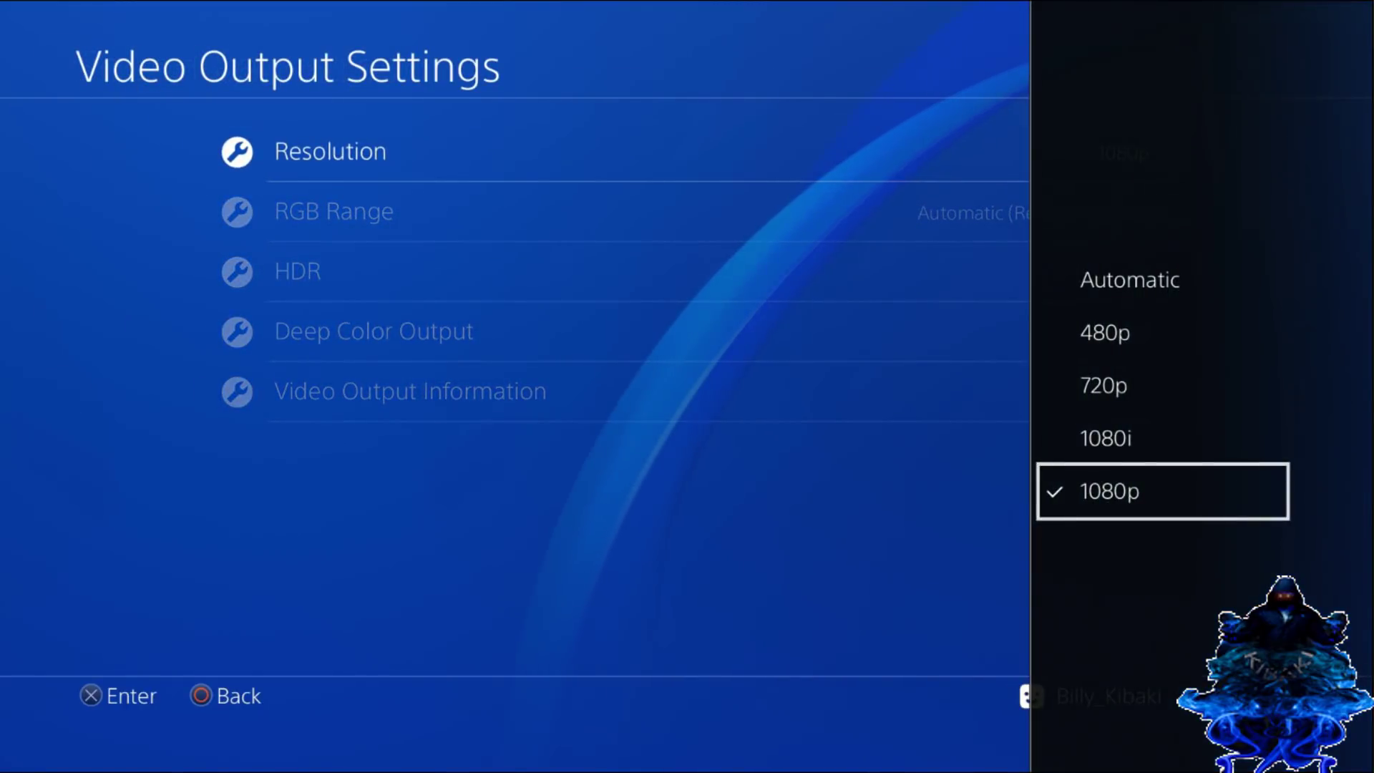
{"action": "key", "text": "Escape"}
{"action": "key", "text": "Escape"}
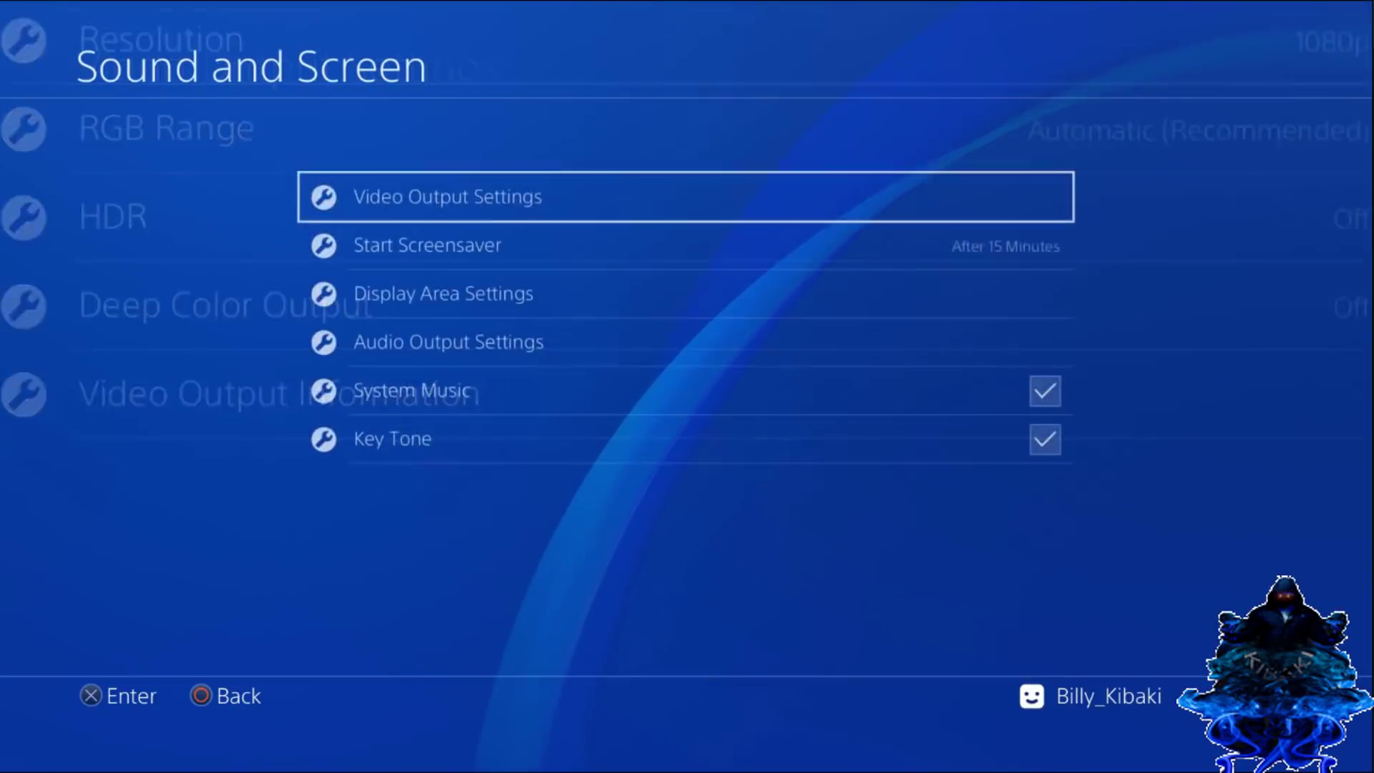
{"action": "key", "text": "Escape"}
Step: Check the features available in rest mode under Power Save Settings, then return to the main Settings list
{"action": "key", "text": "Down"}
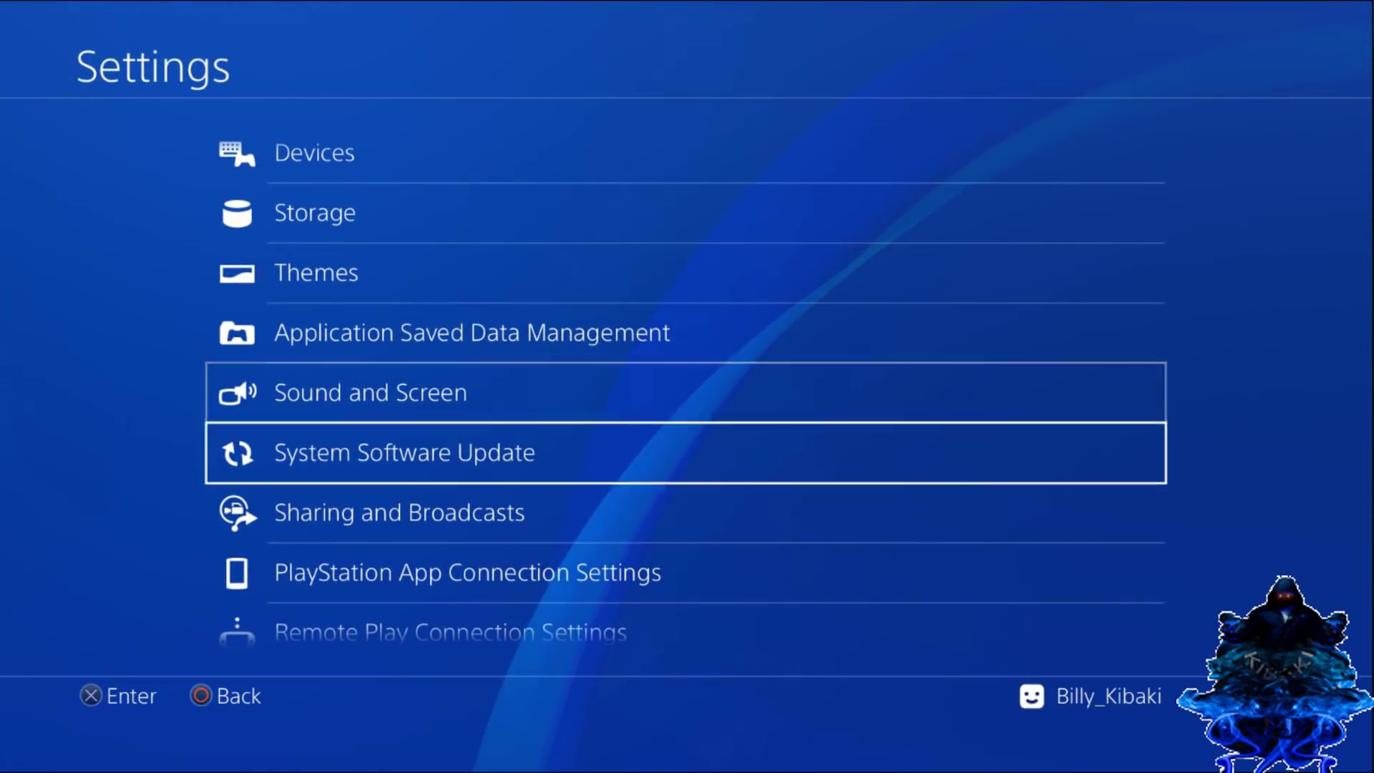
{"action": "key", "text": "Down"}
{"action": "key", "text": "Up"}
{"action": "key", "text": "Down"}
{"action": "key", "text": "Down"}
{"action": "key", "text": "Down"}
{"action": "key", "text": "Down"}
{"action": "key", "text": "Down"}
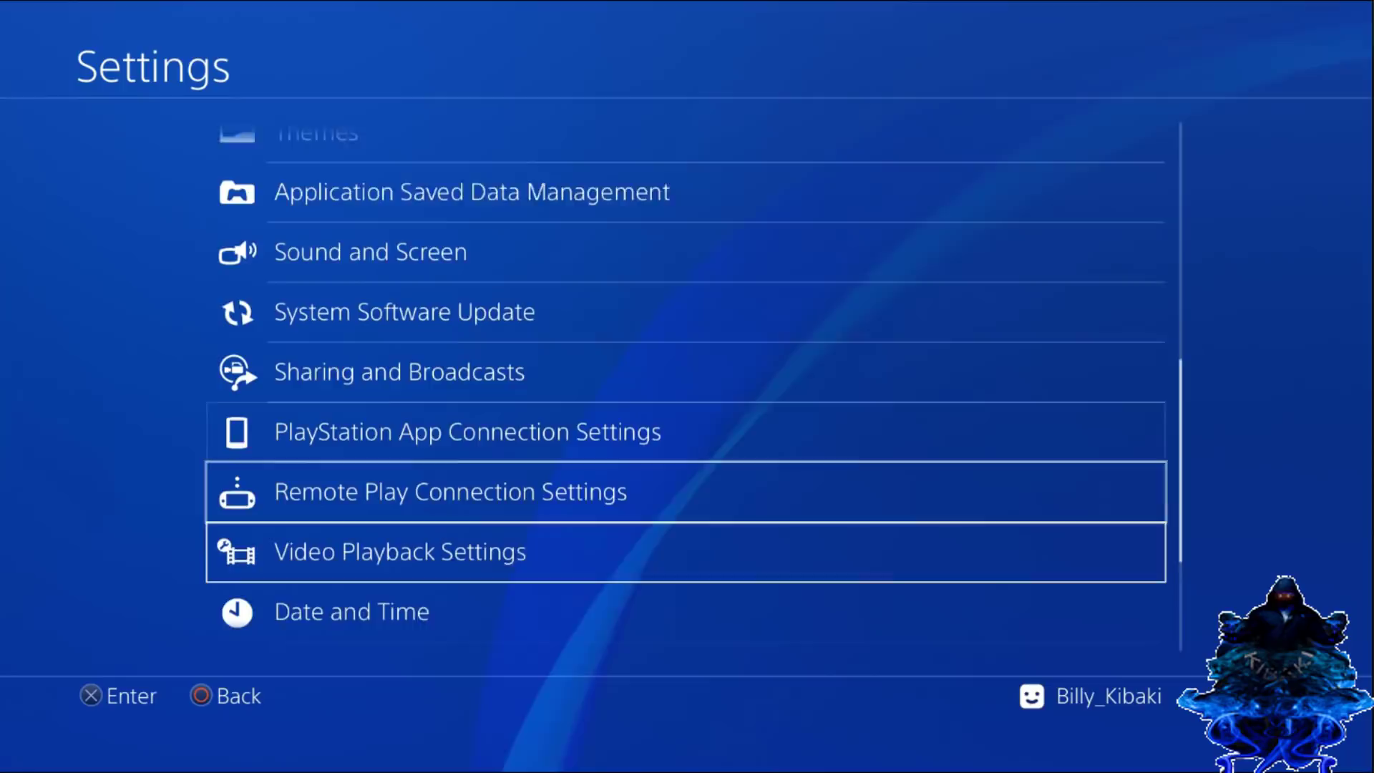
{"action": "key", "text": "Down"}
{"action": "key", "text": "Down"}
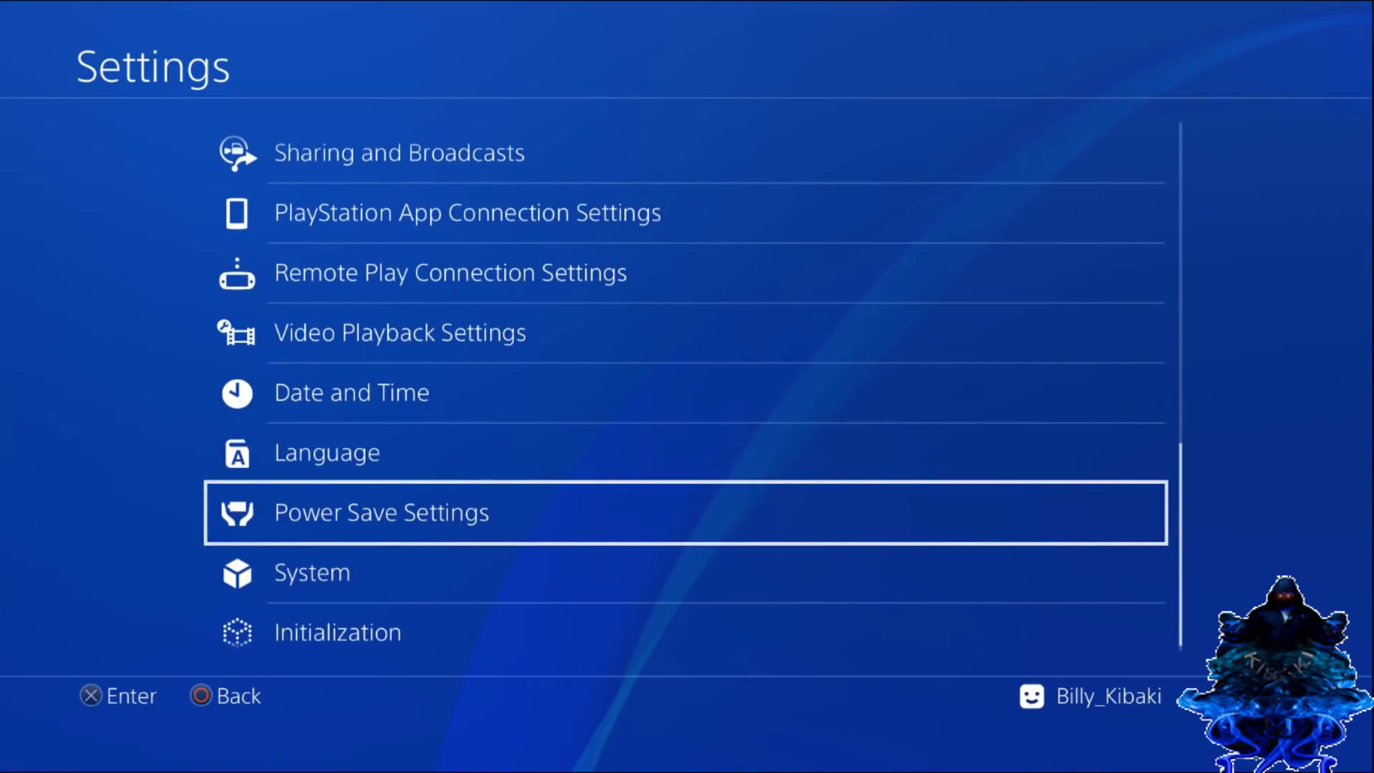
{"action": "key", "text": "Return"}
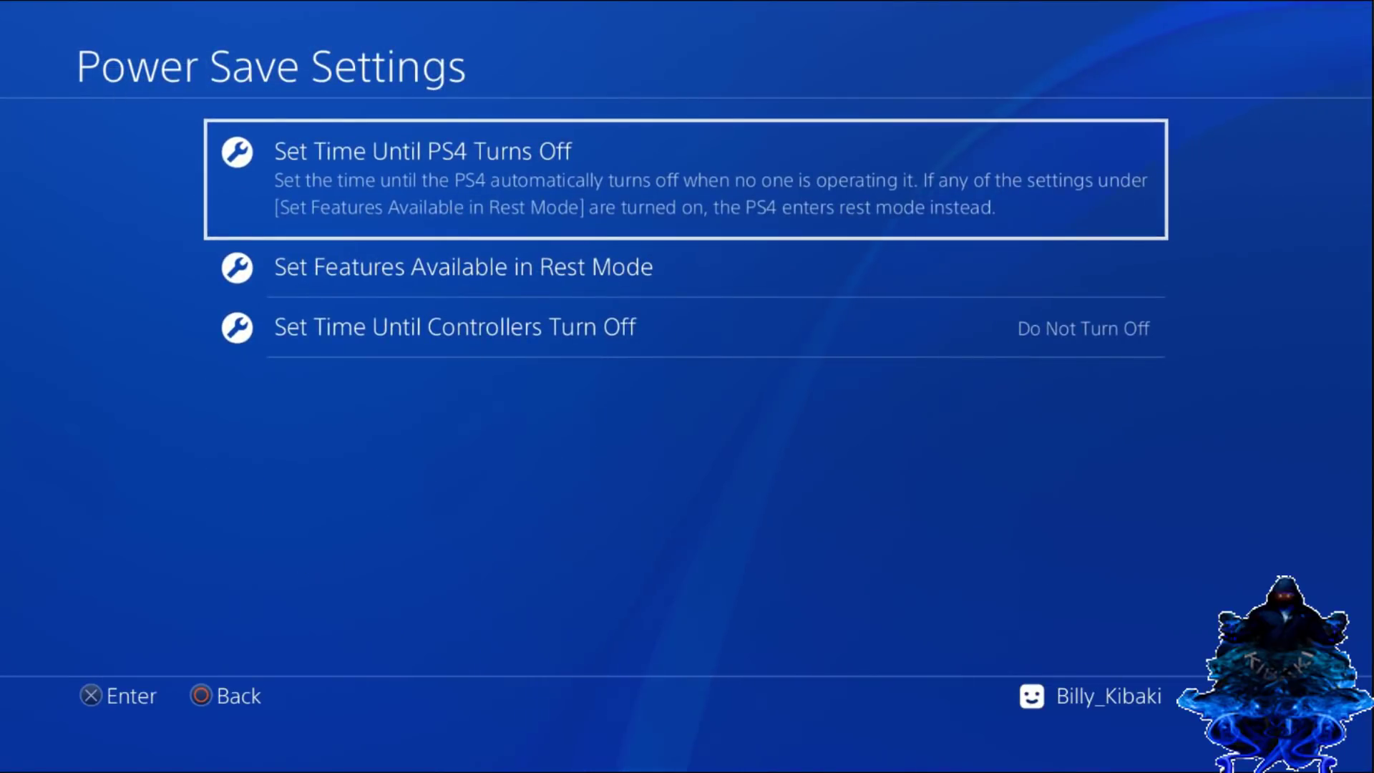
{"action": "key", "text": "Down"}
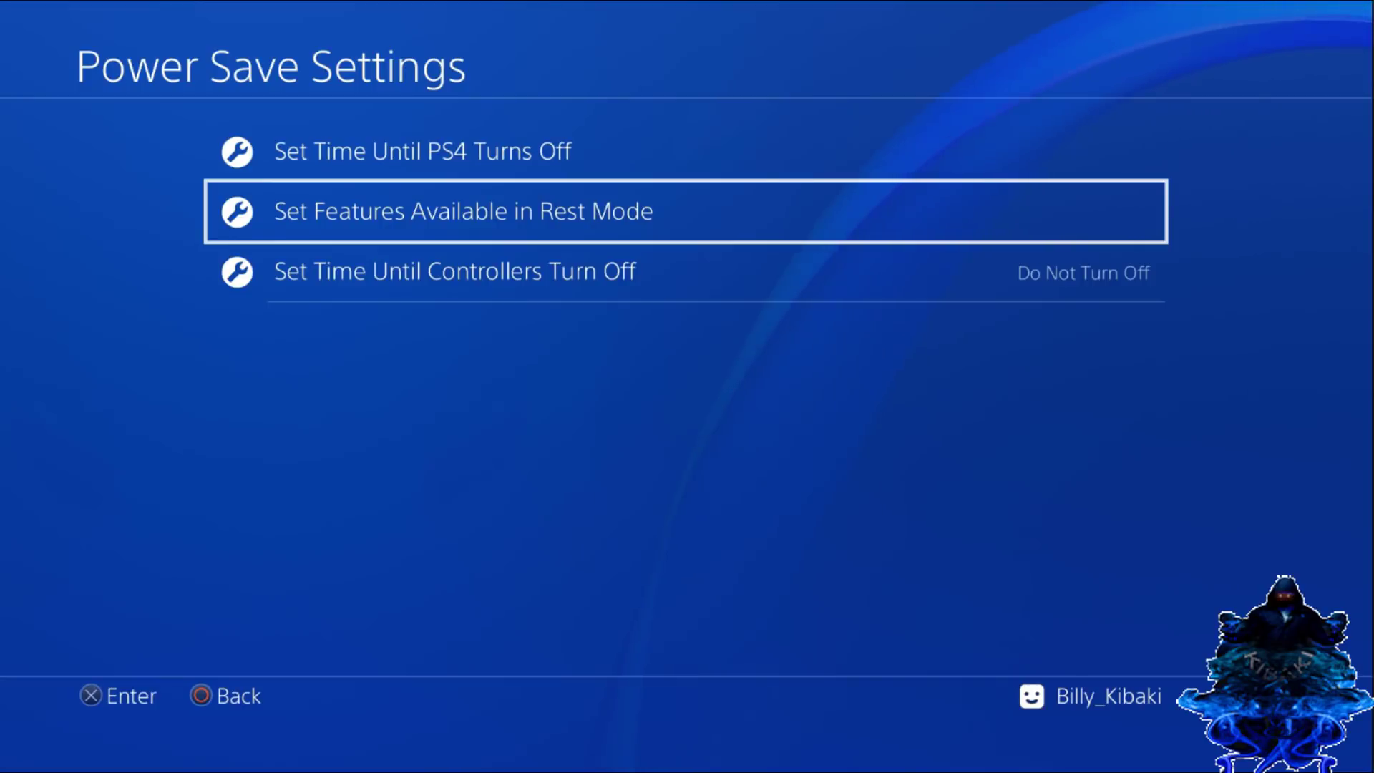
{"action": "key", "text": "Return"}
{"action": "key", "text": "Down"}
{"action": "key", "text": "Down"}
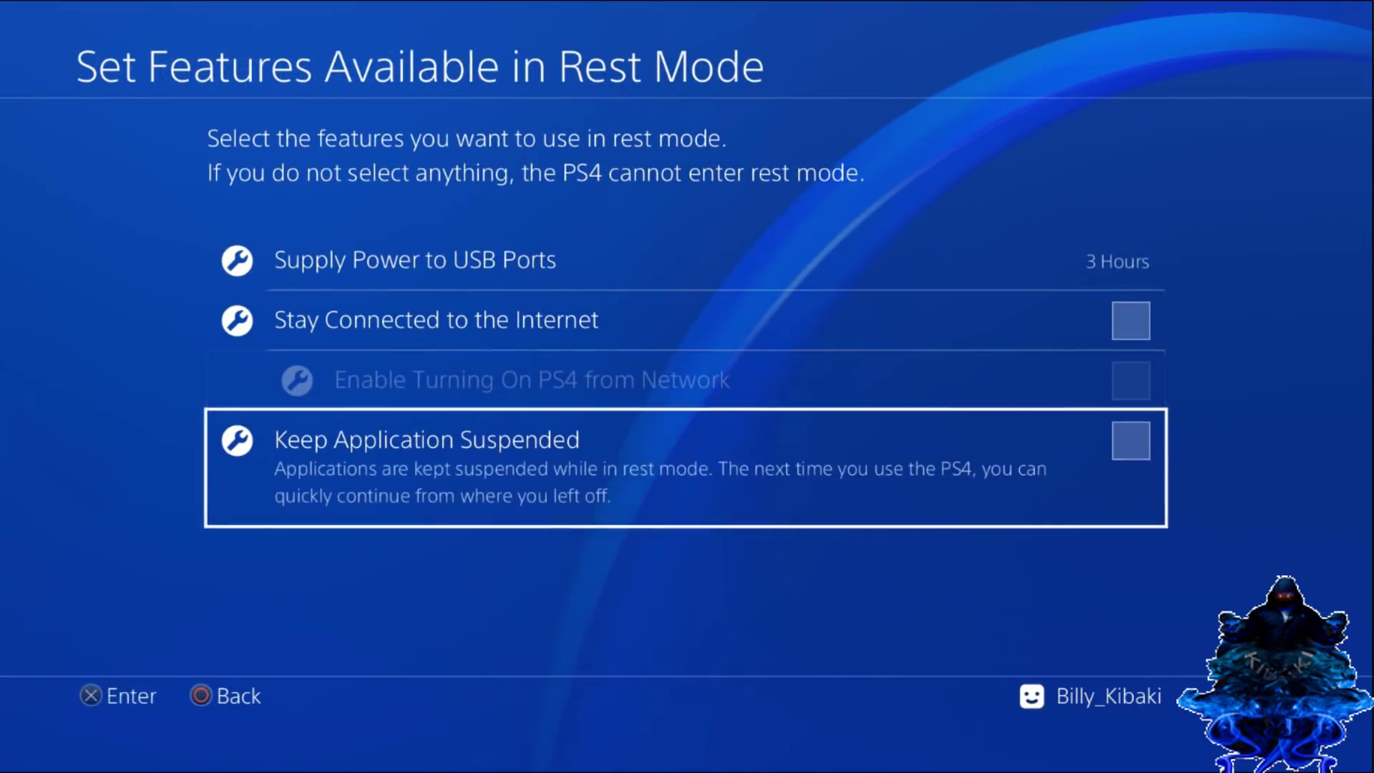
{"action": "key", "text": "Up"}
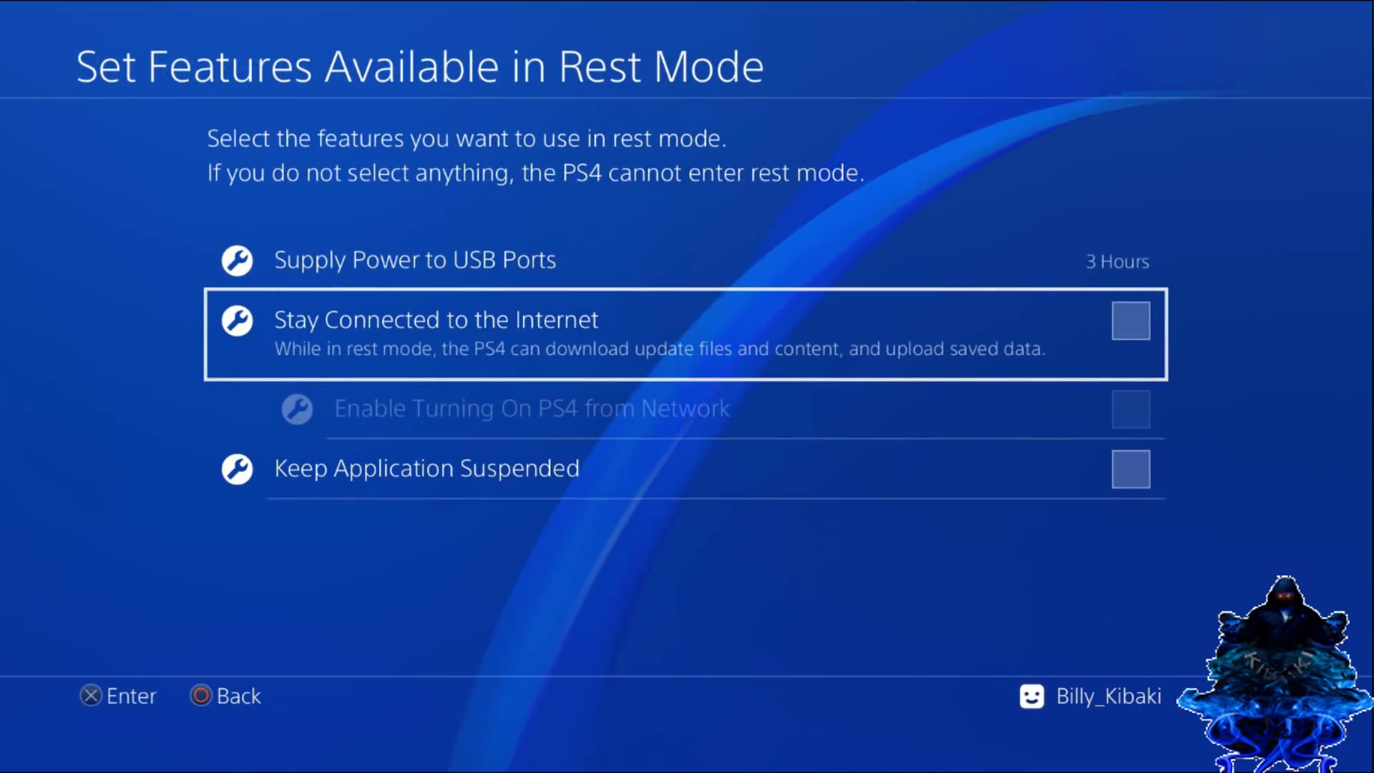
{"action": "key", "text": "Escape"}
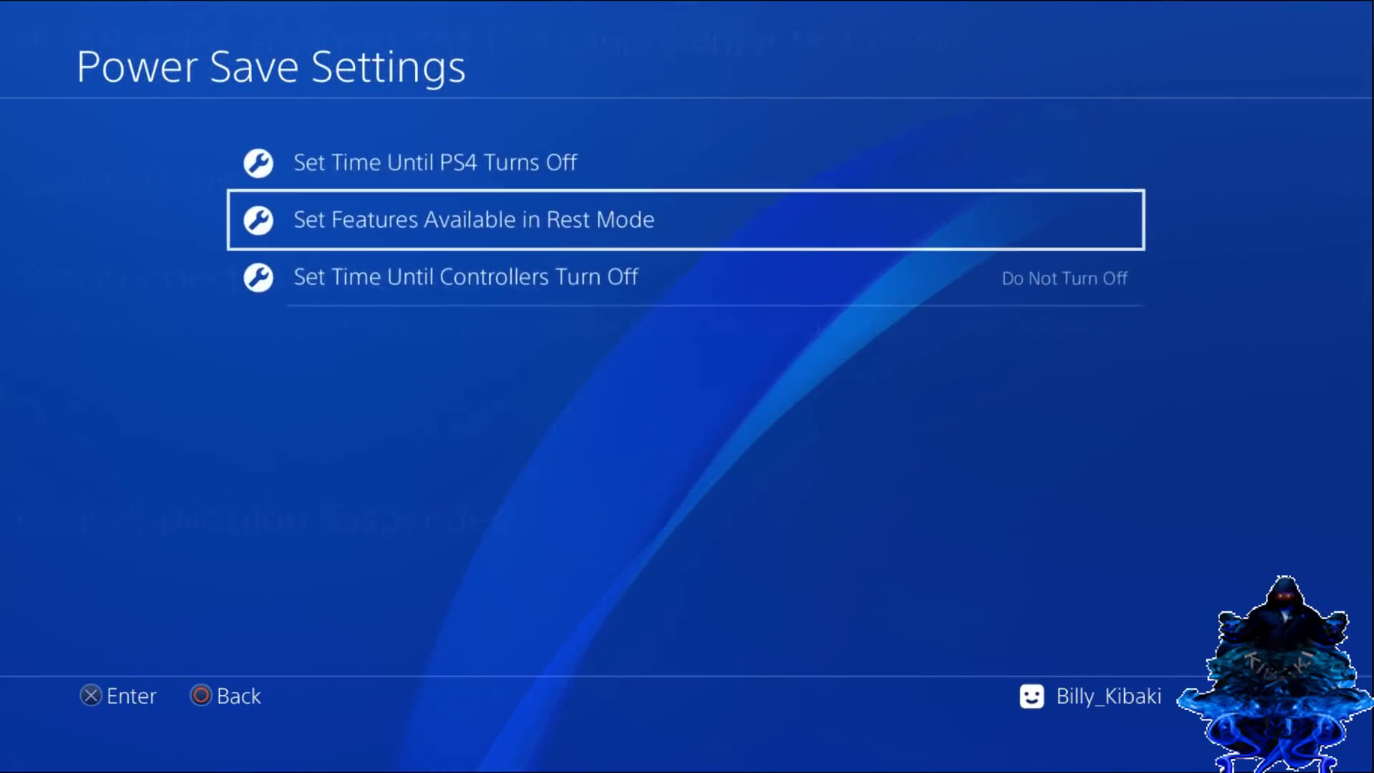
{"action": "key", "text": "Escape"}
Step: Check the Automatic Downloads options in the System settings, then return to the main Settings list
{"action": "key", "text": "Down"}
{"action": "key", "text": "Down"}
{"action": "key", "text": "Up"}
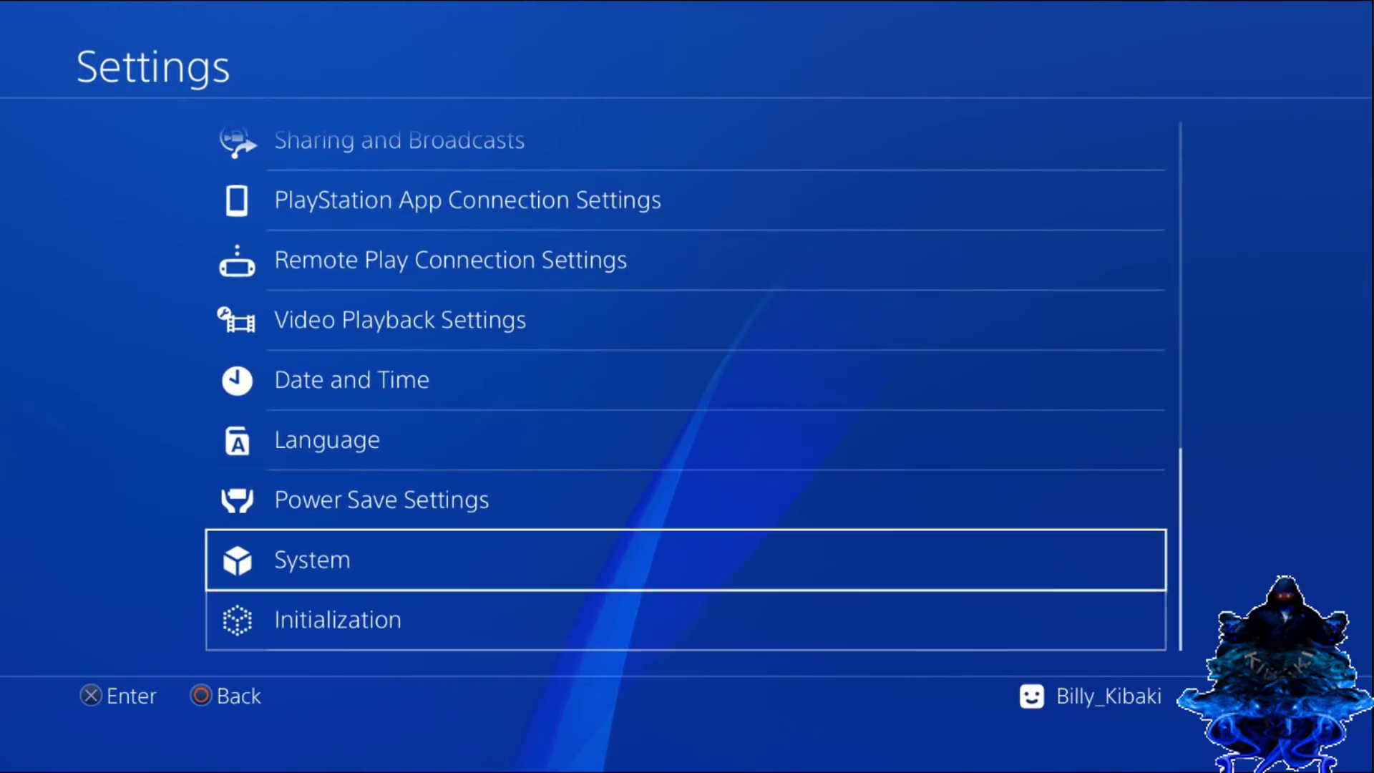
{"action": "key", "text": "Return"}
{"action": "key", "text": "Down"}
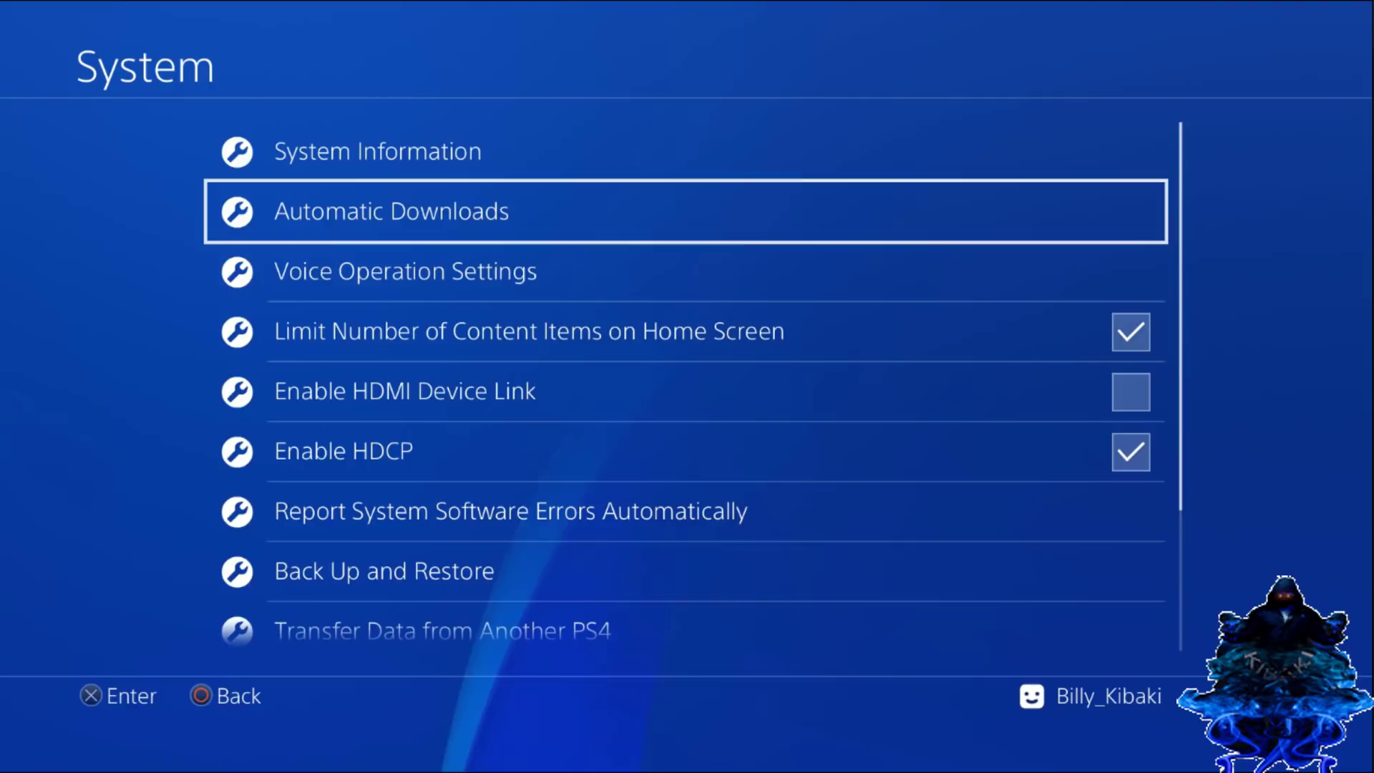
{"action": "key", "text": "Return"}
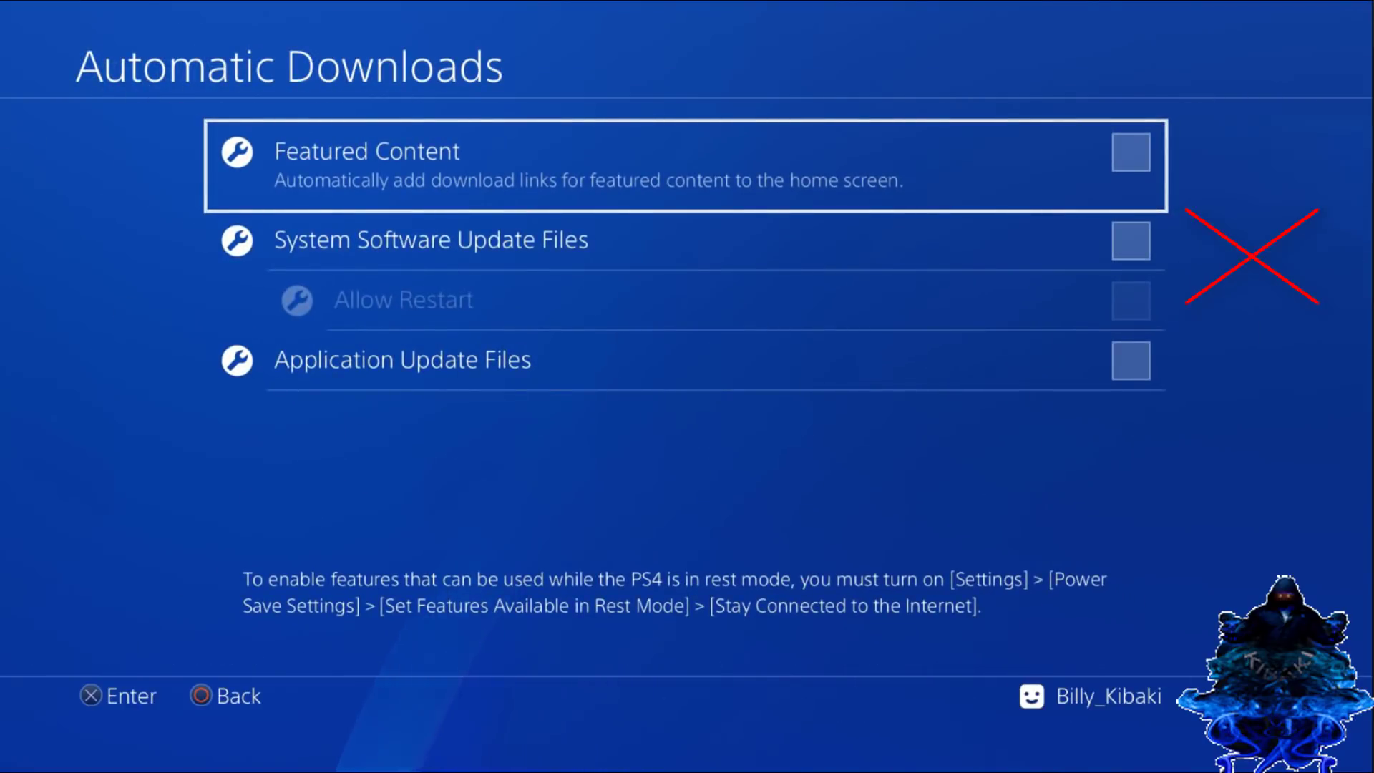
{"action": "key", "text": "Escape"}
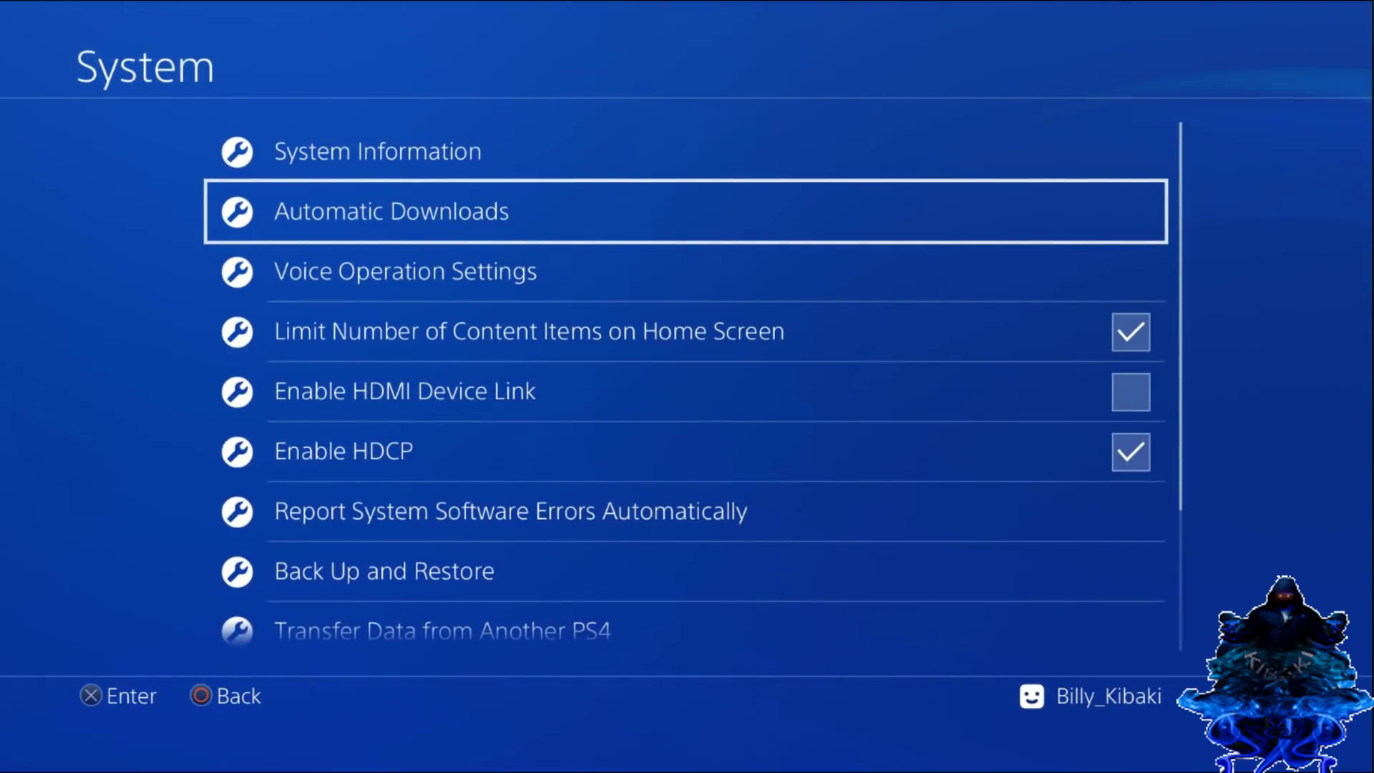
{"action": "key", "text": "Escape"}
Step: Enable Connect to the Internet in the Network settings
{"action": "key", "text": "Up"}
{"action": "key", "text": "Up"}
{"action": "key", "text": "Up"}
{"action": "key", "text": "Up"}
{"action": "key", "text": "Up"}
{"action": "key", "text": "Up"}
{"action": "key", "text": "Up"}
{"action": "key", "text": "Up"}
{"action": "key", "text": "Up"}
{"action": "key", "text": "Up"}
{"action": "key", "text": "Up"}
{"action": "key", "text": "Up"}
{"action": "key", "text": "Up"}
{"action": "key", "text": "Up"}
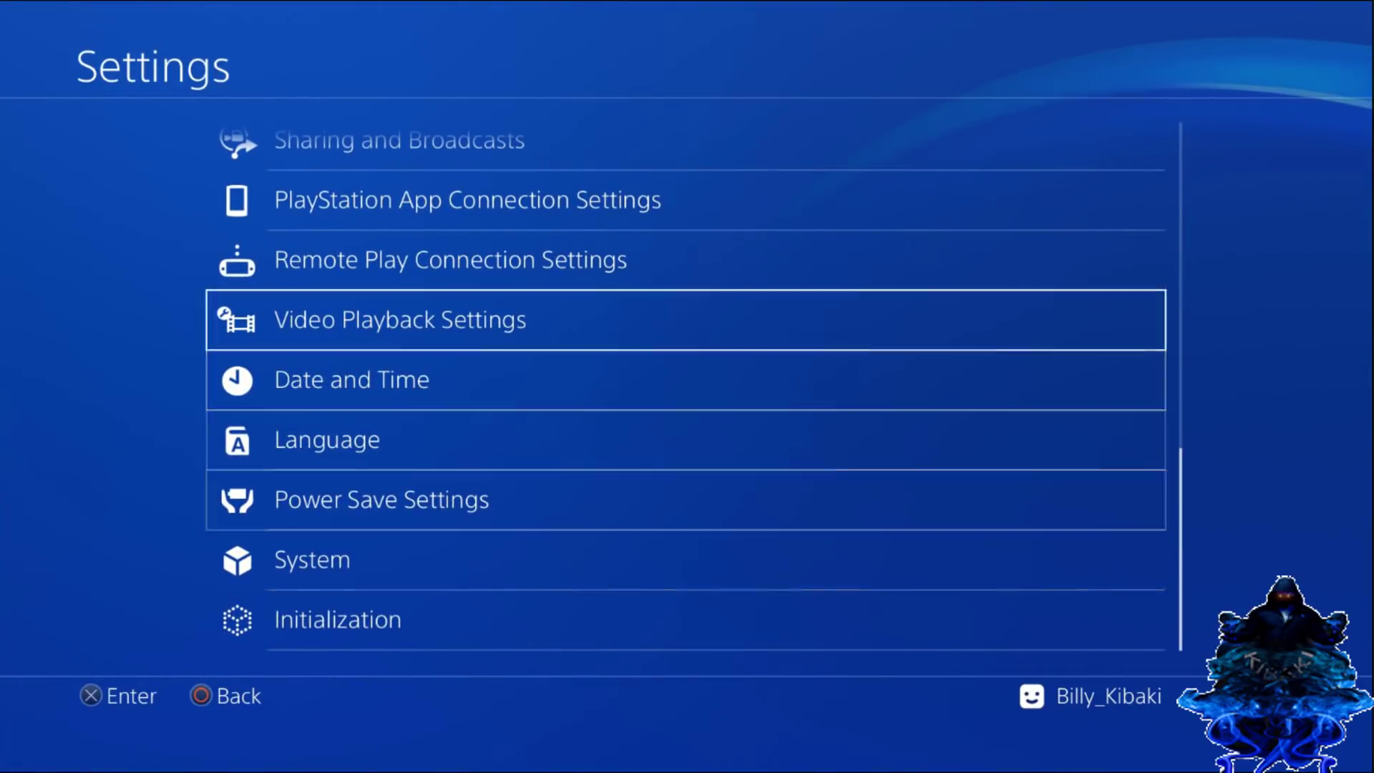
{"action": "key", "text": "Up"}
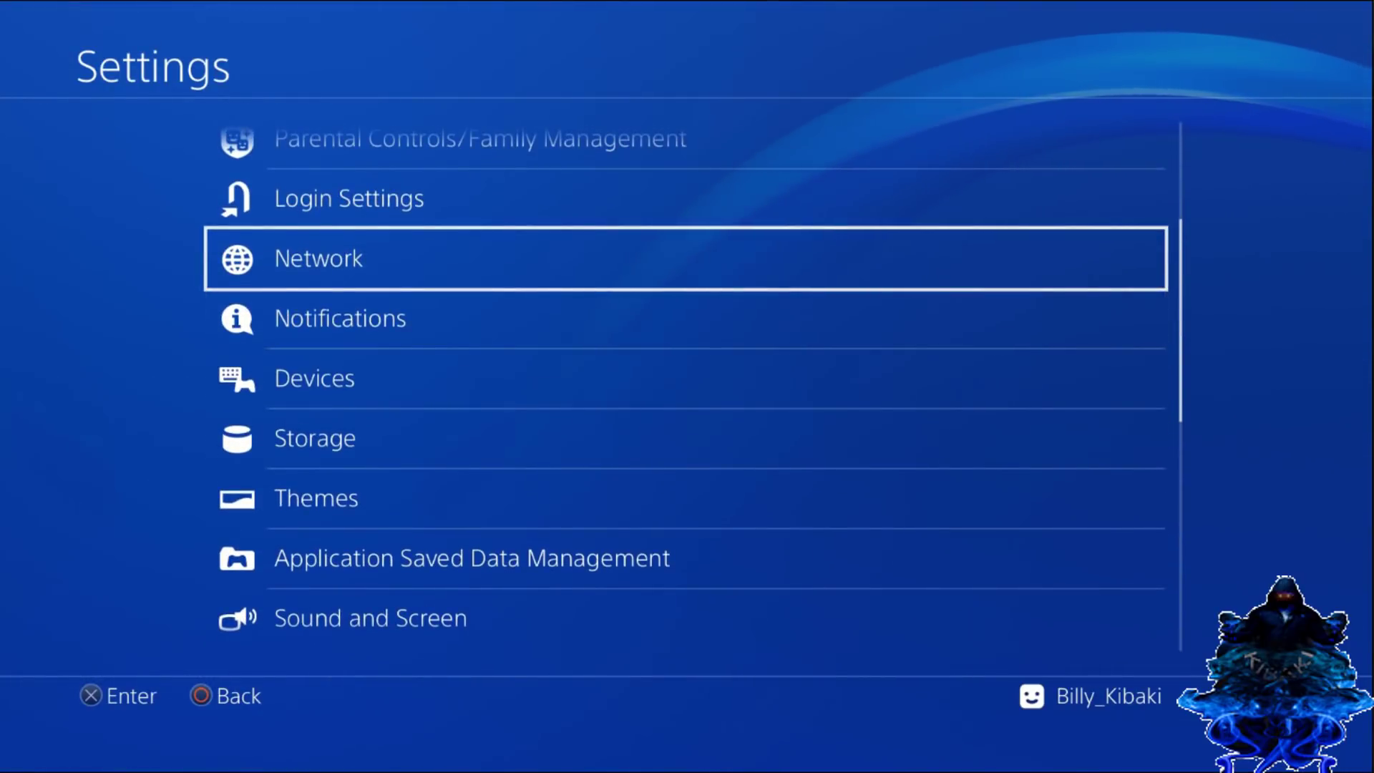
{"action": "key", "text": "Return"}
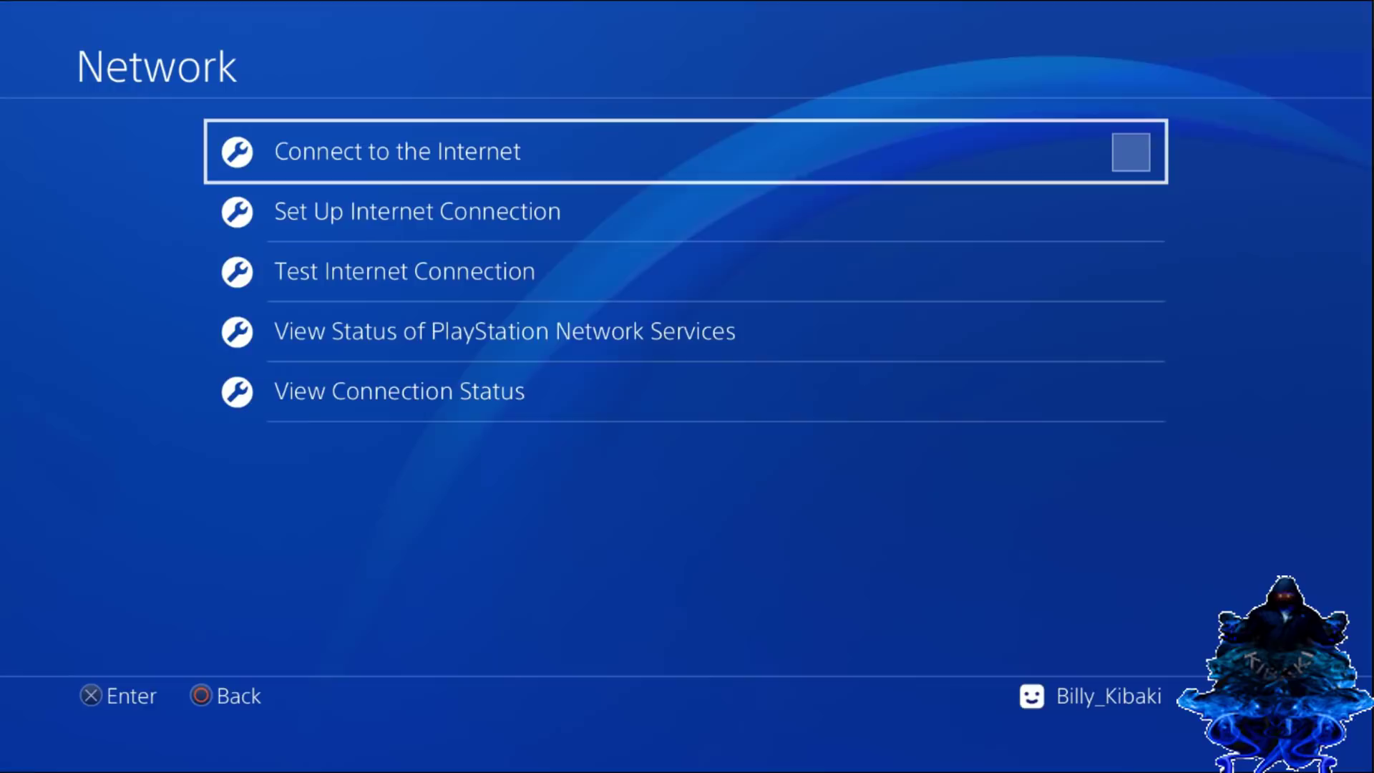
{"action": "key", "text": "Return"}
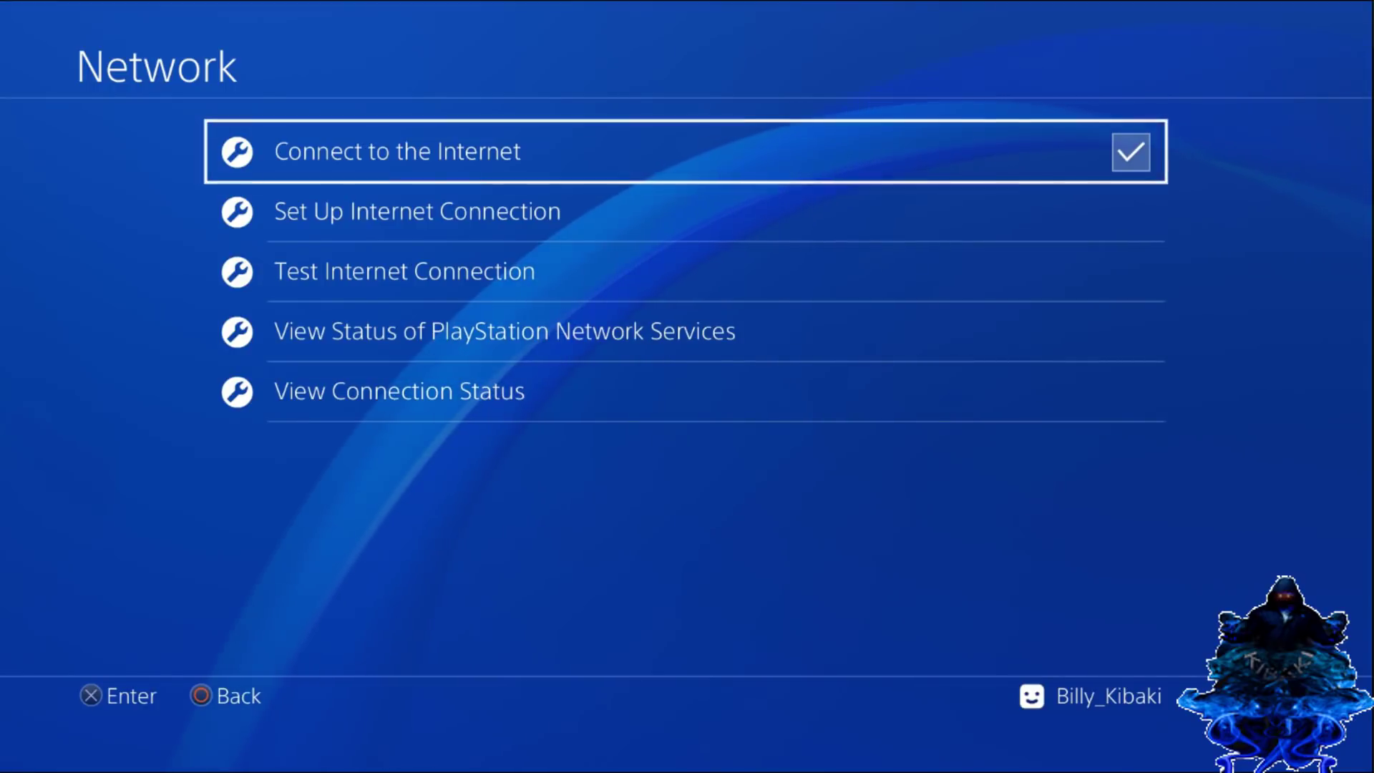
Step: Start setting up the internet connection over Wi-Fi with the Custom method
{"action": "key", "text": "Down"}
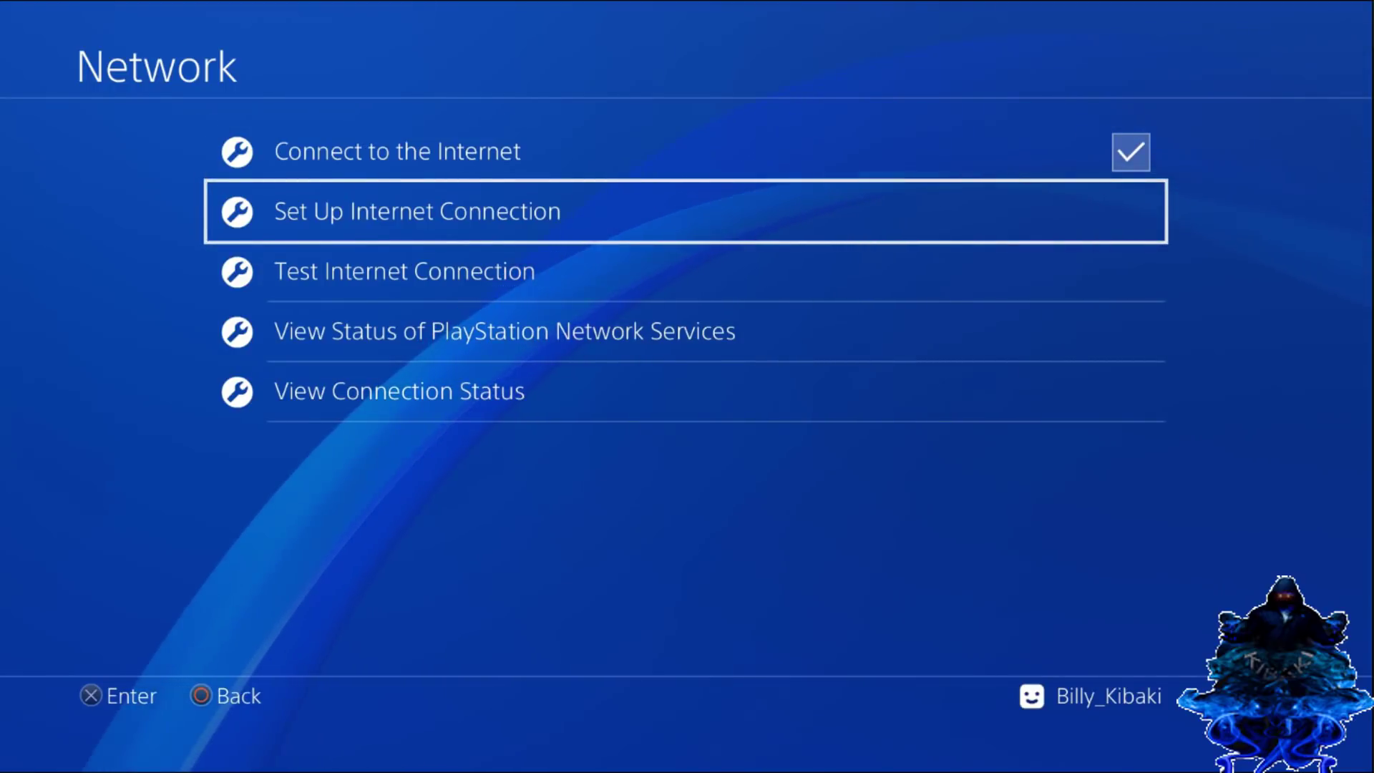
{"action": "key", "text": "Return"}
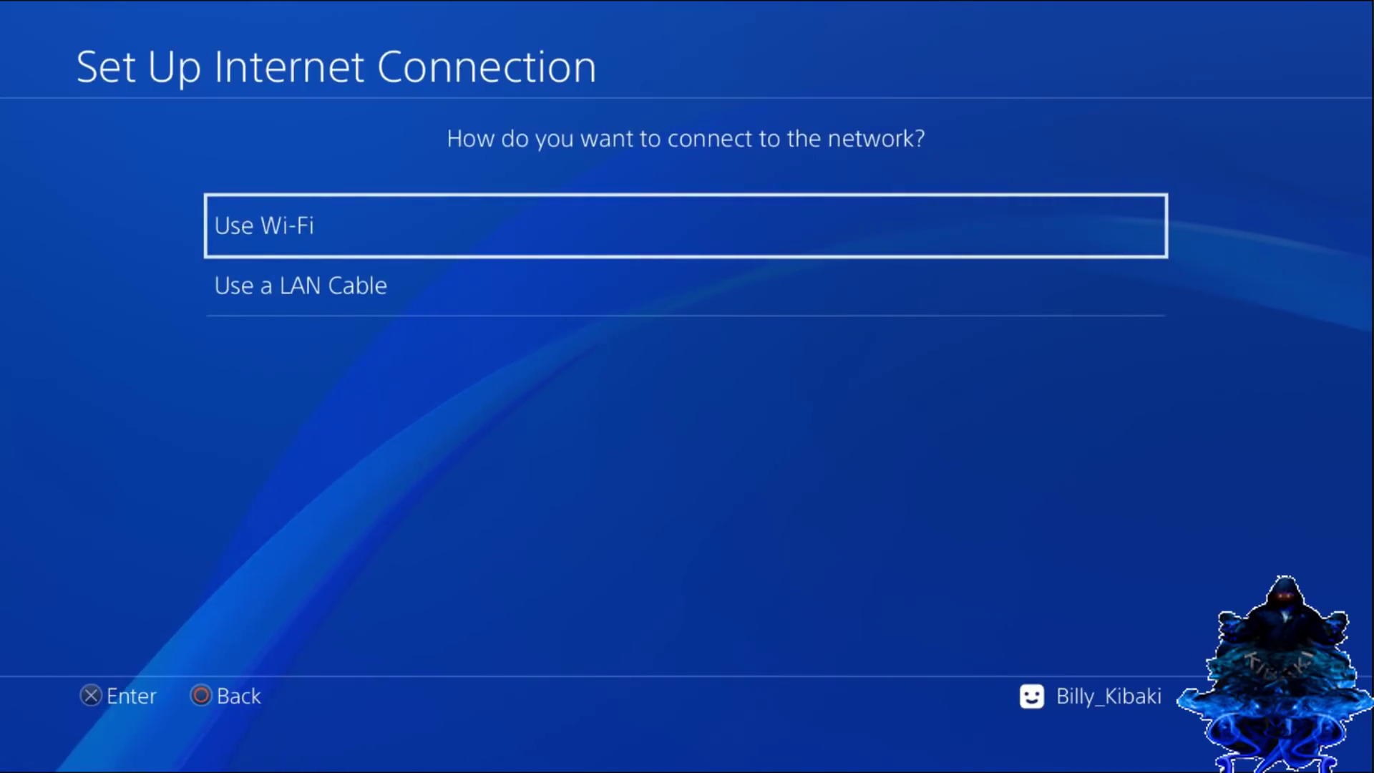
{"action": "key", "text": "Return"}
{"action": "key", "text": "Down"}
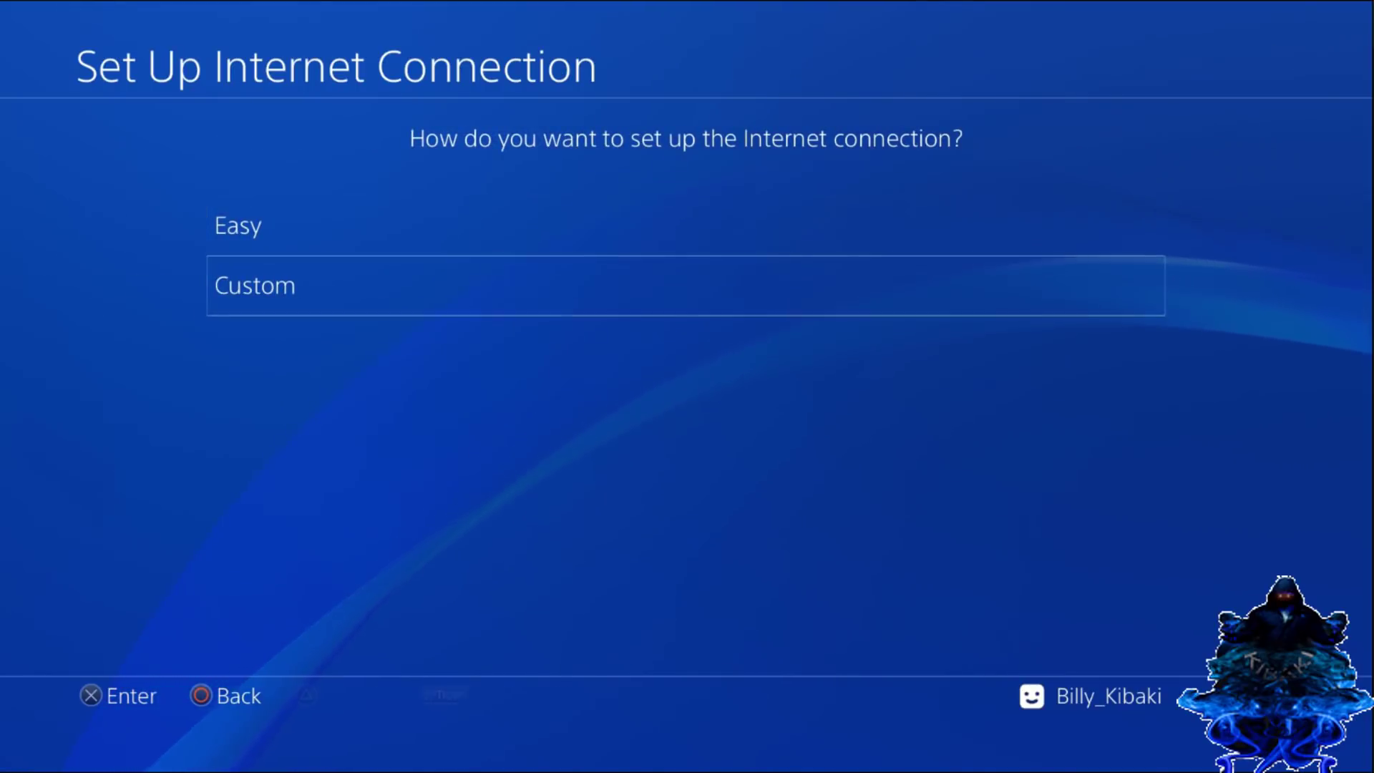
{"action": "key", "text": "Return"}
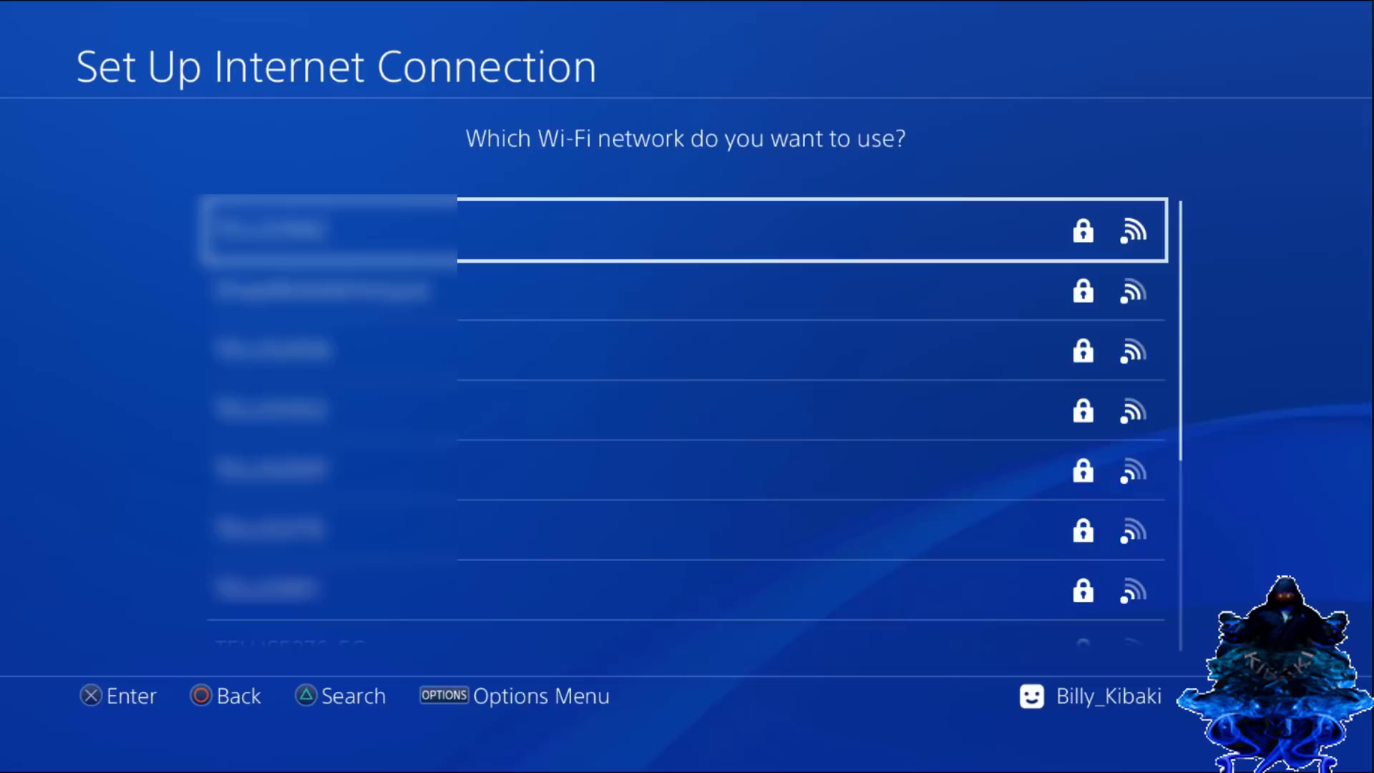
Step: Choose the first listed Wi-Fi network, submit its password, and use automatic IP address settings without specifying a DHCP host name
{"action": "key", "text": "Return"}
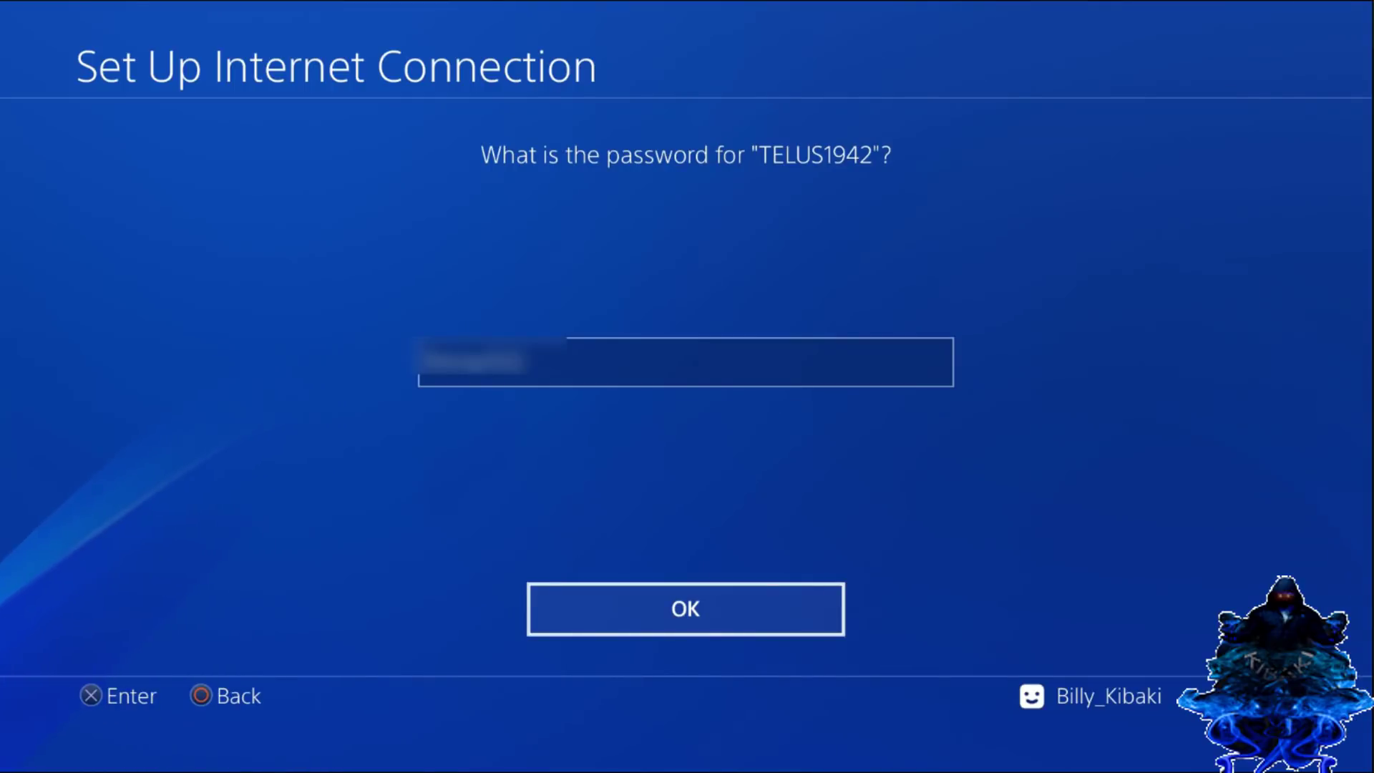
{"action": "key", "text": "Return"}
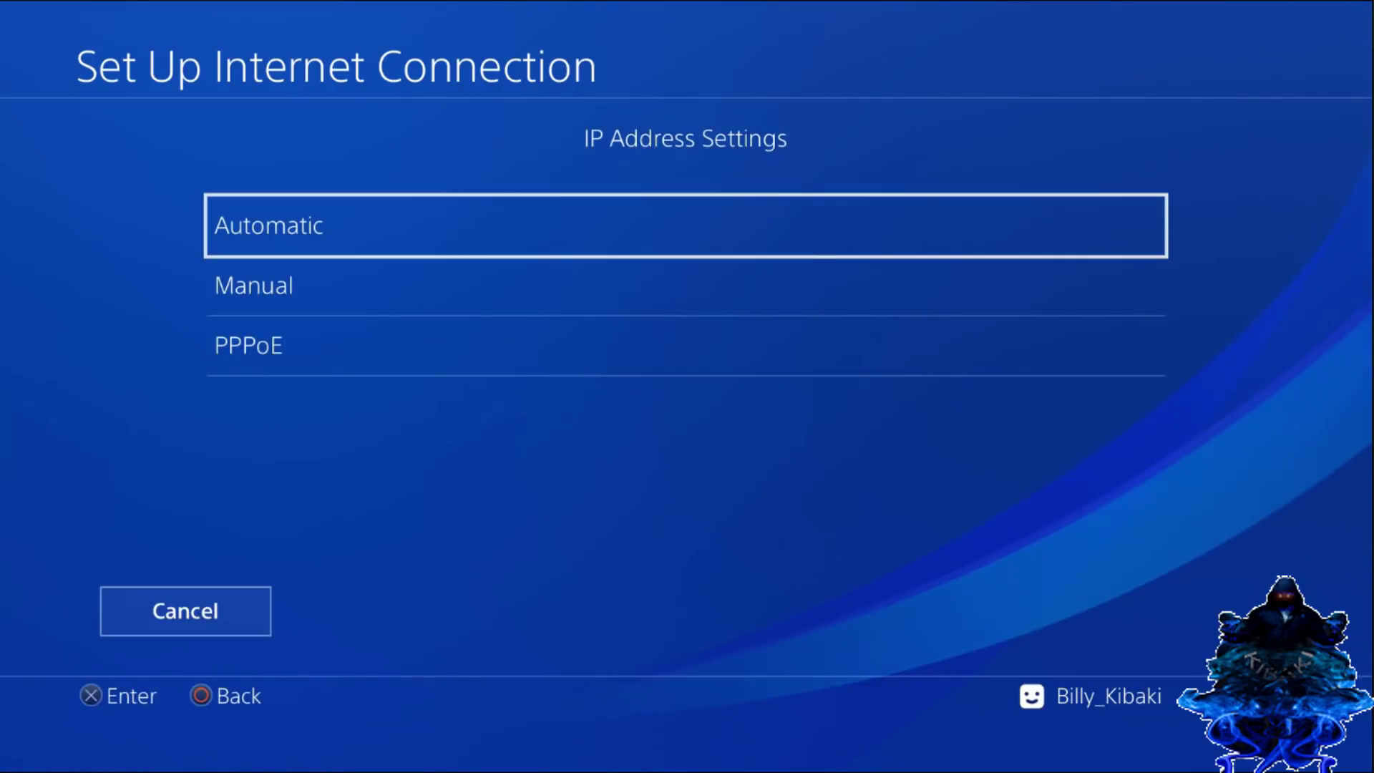
{"action": "key", "text": "Return"}
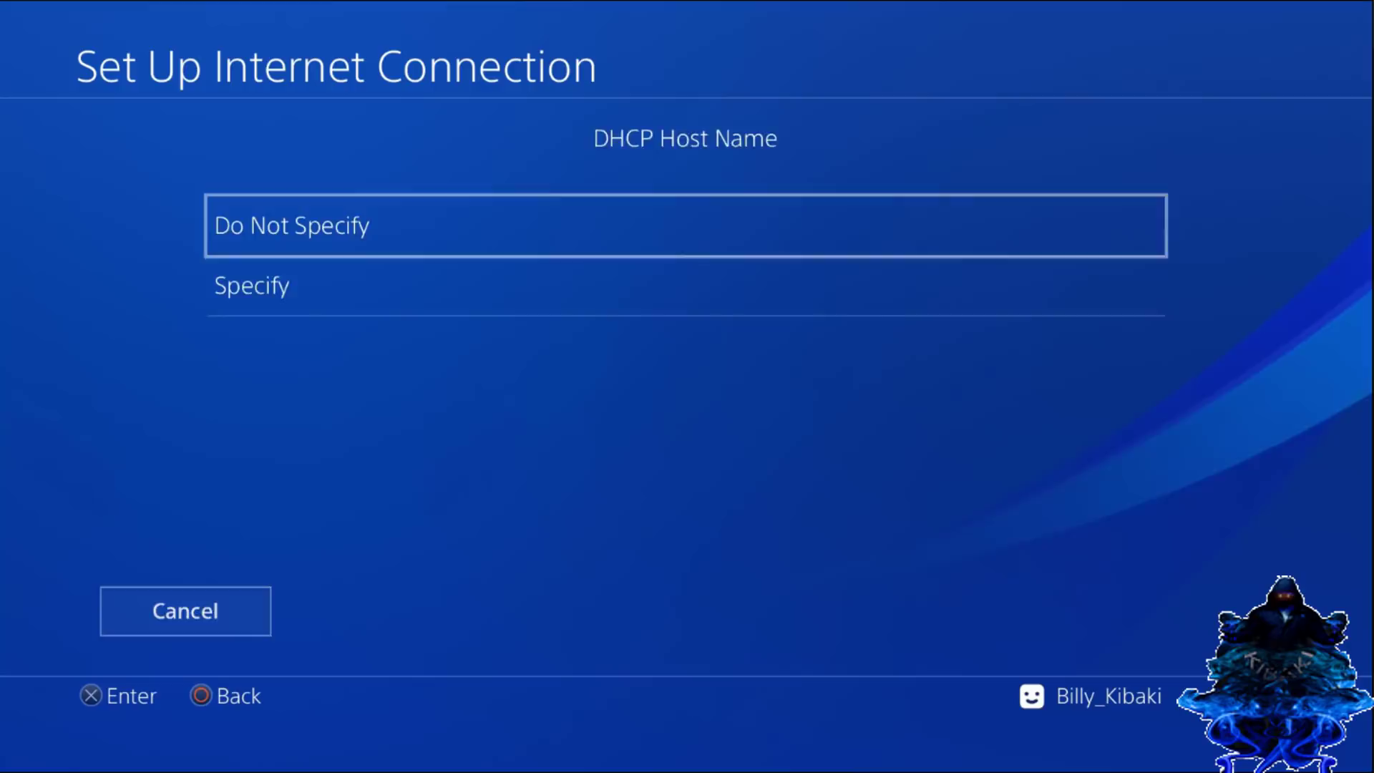
{"action": "key", "text": "Return"}
Step: Set the DNS settings to Manual with primary DNS 165.227.83.145 and secondary DNS 108.61.128.158, then continue to the MTU settings
{"action": "key", "text": "Down"}
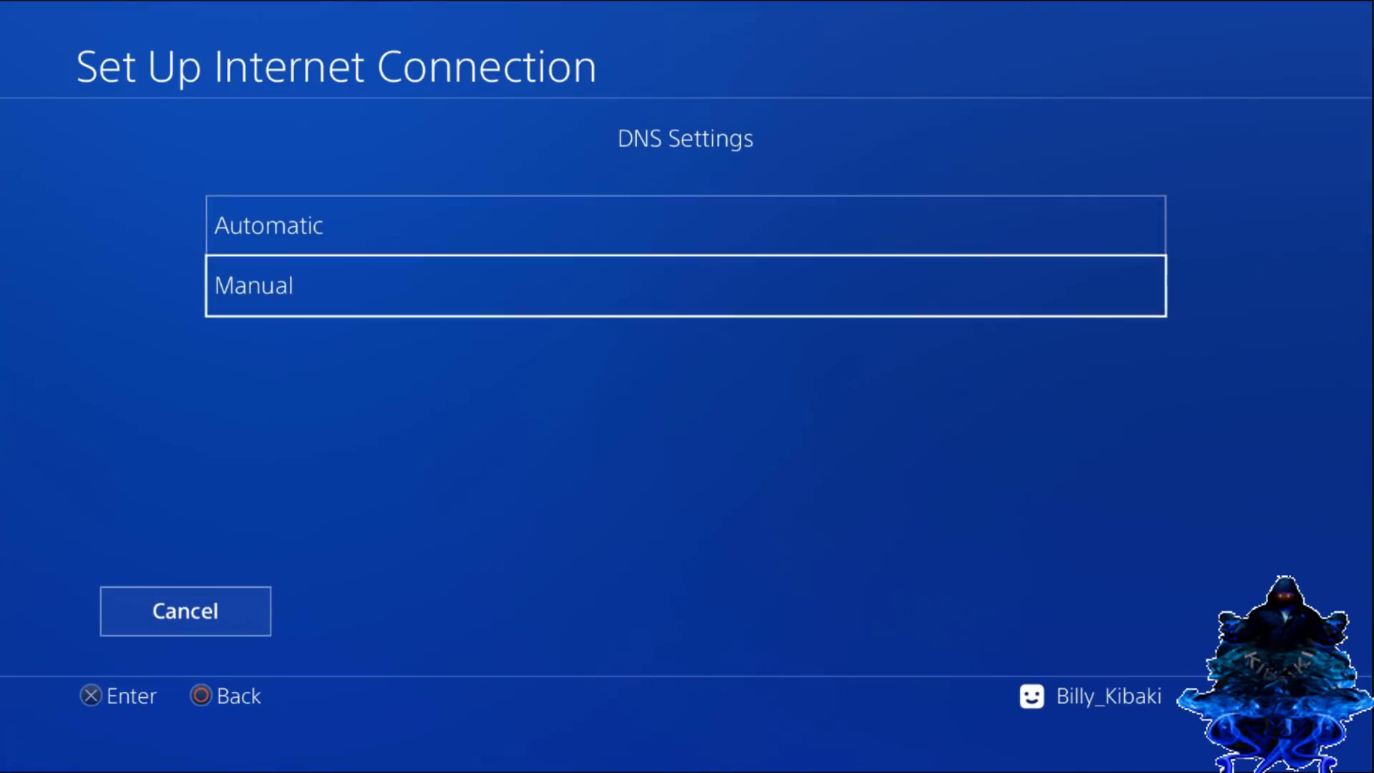
{"action": "key", "text": "Return"}
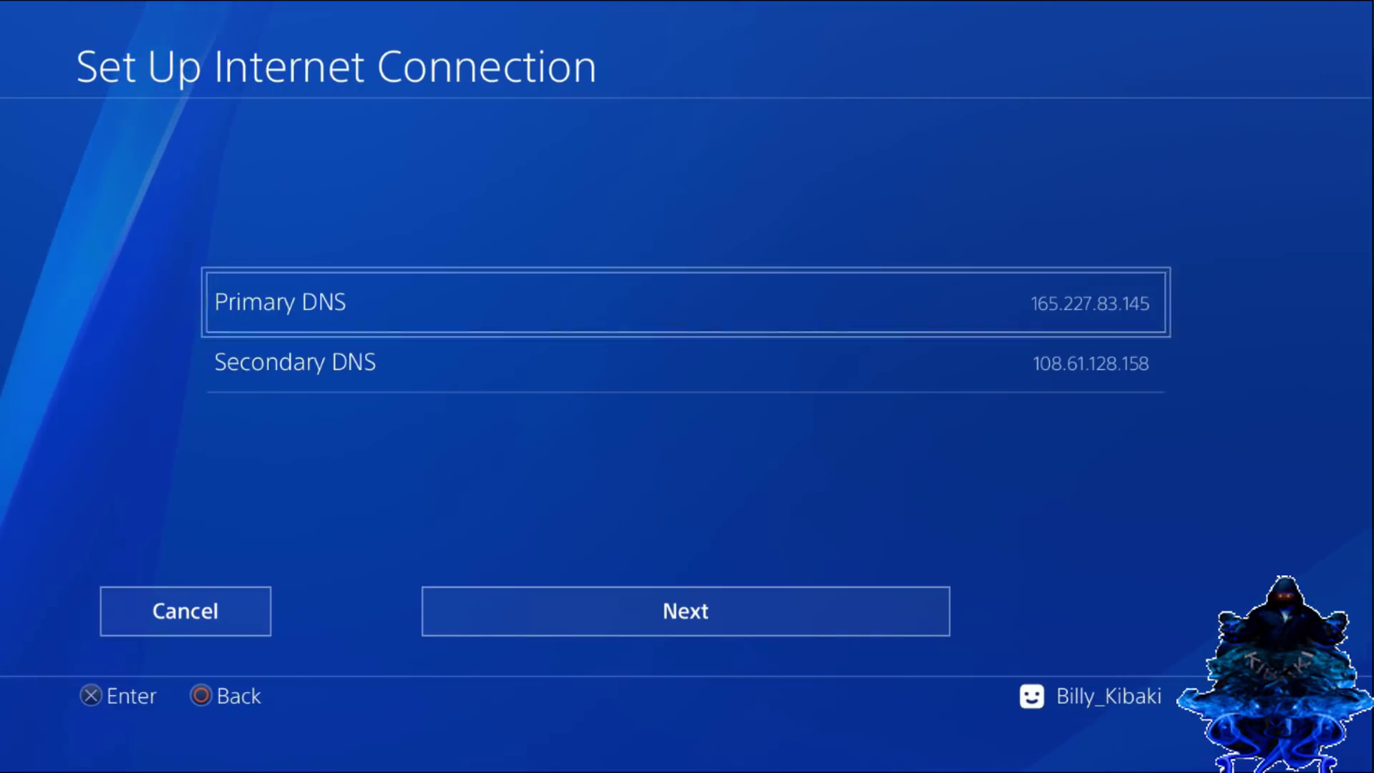
{"action": "key", "text": "Down"}
{"action": "key", "text": "Up"}
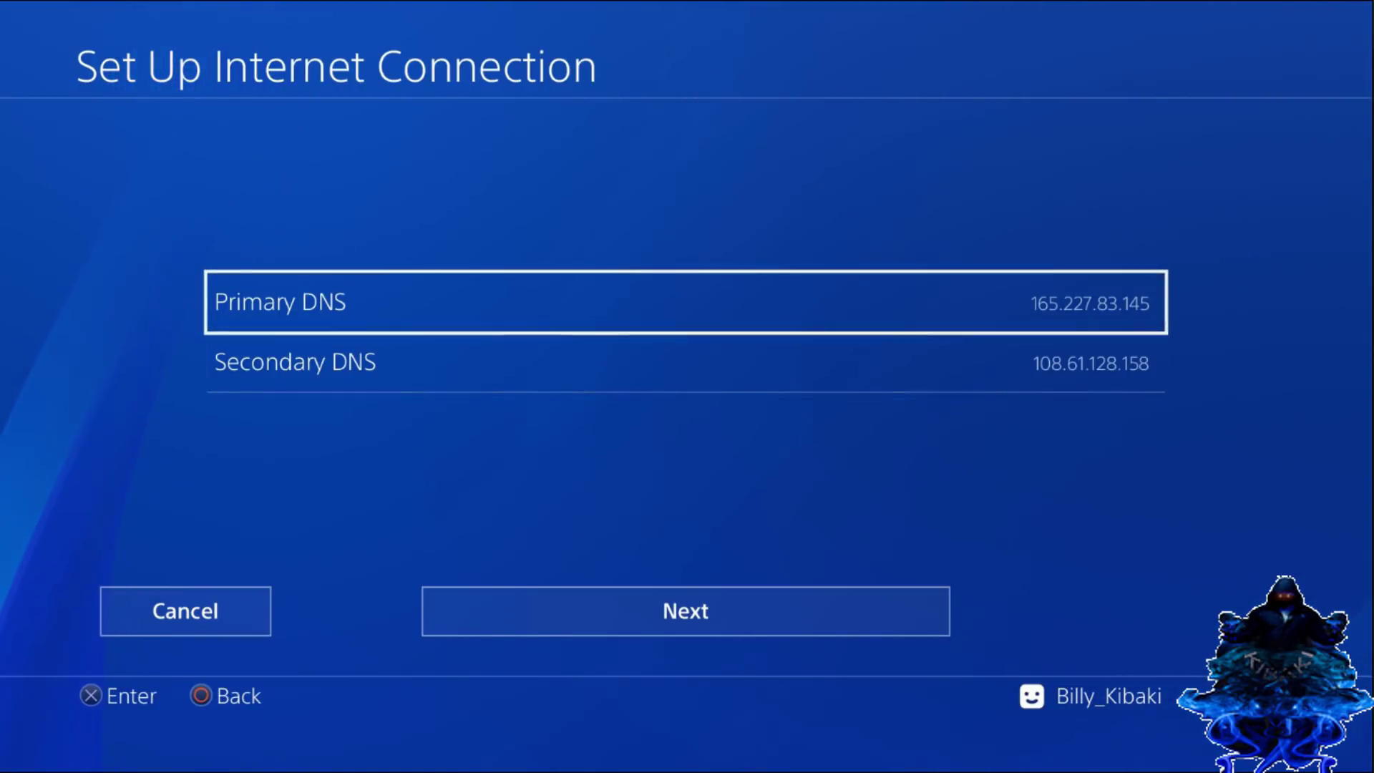
{"action": "key", "text": "Down"}
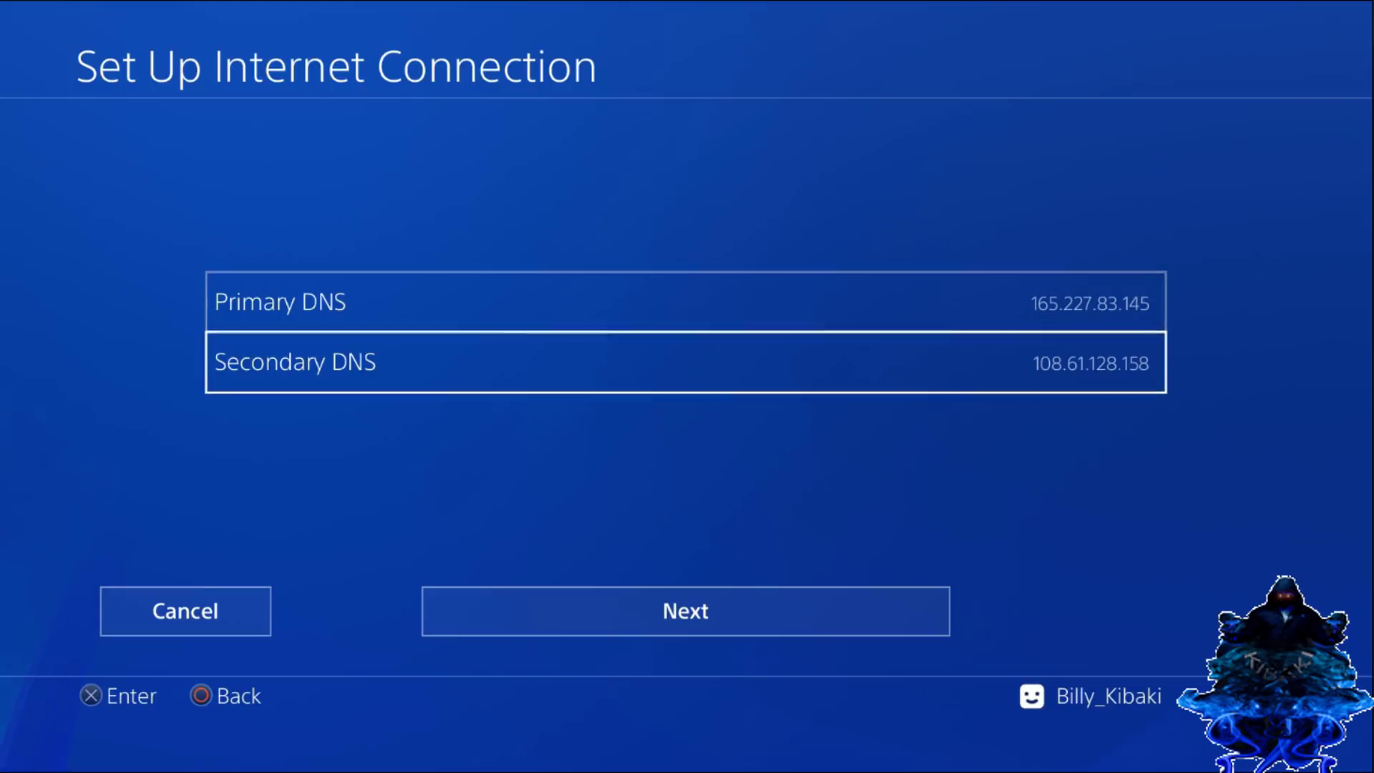
{"action": "key", "text": "Down"}
{"action": "key", "text": "Return"}
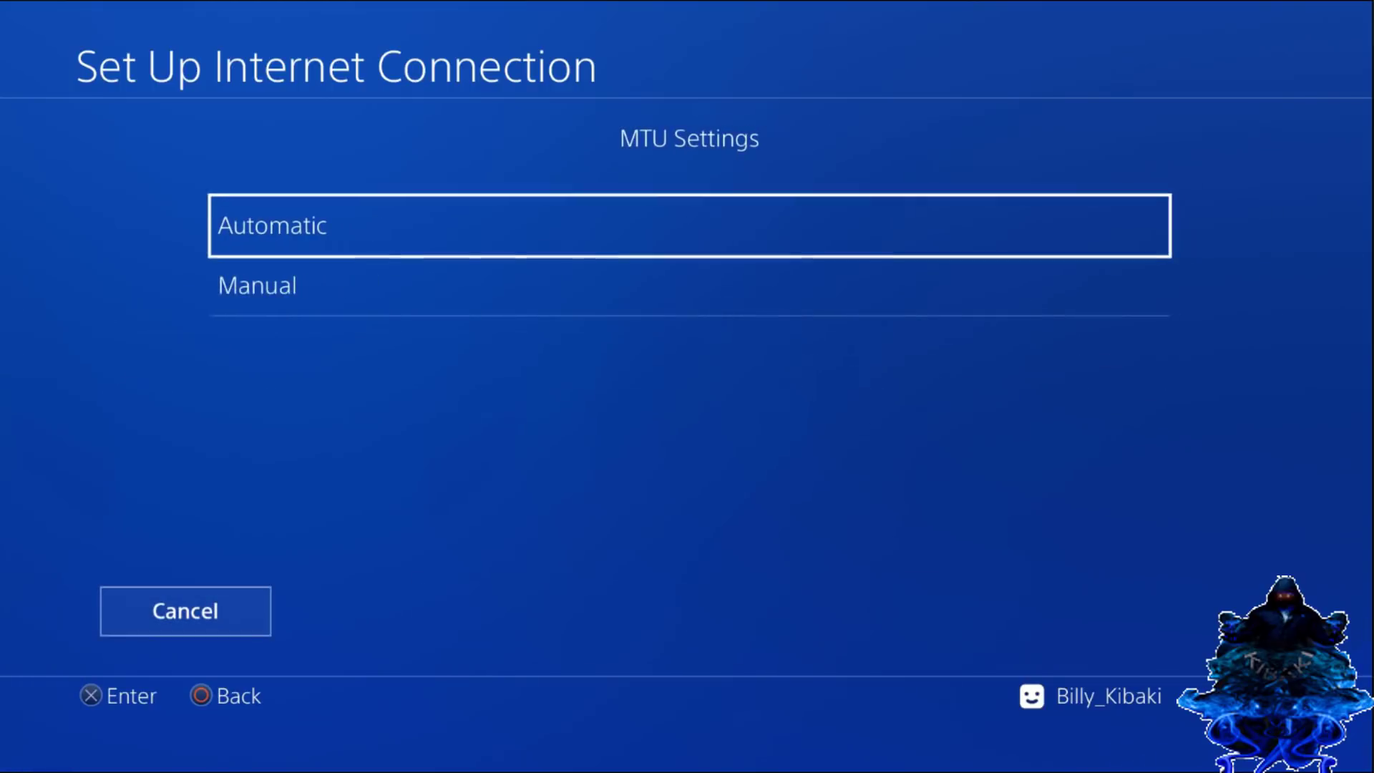
Step: Use automatic MTU settings, complete the internet connection setup without testing it, and return to the main Settings list
{"action": "key", "text": "Return"}
{"action": "key", "text": "Return"}
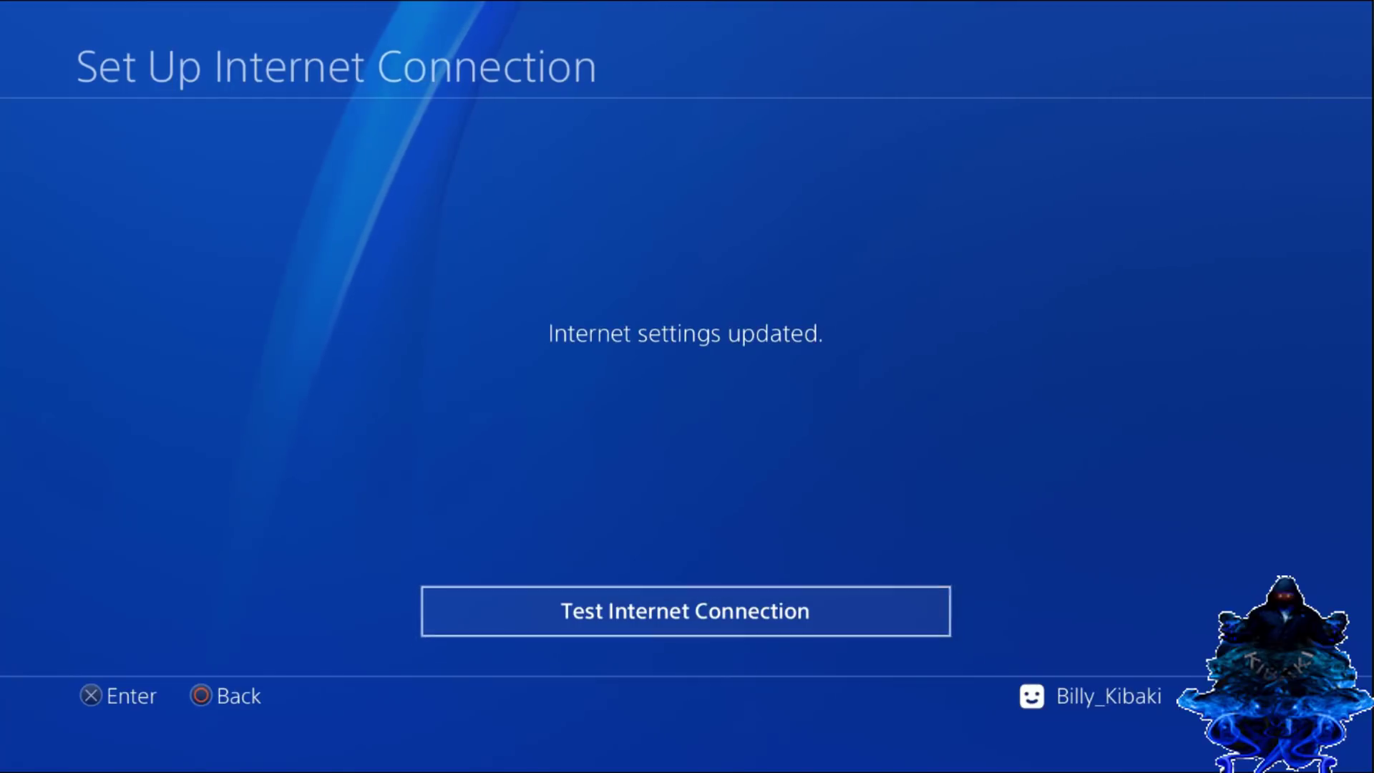
{"action": "key", "text": "Escape"}
{"action": "key", "text": "Escape"}
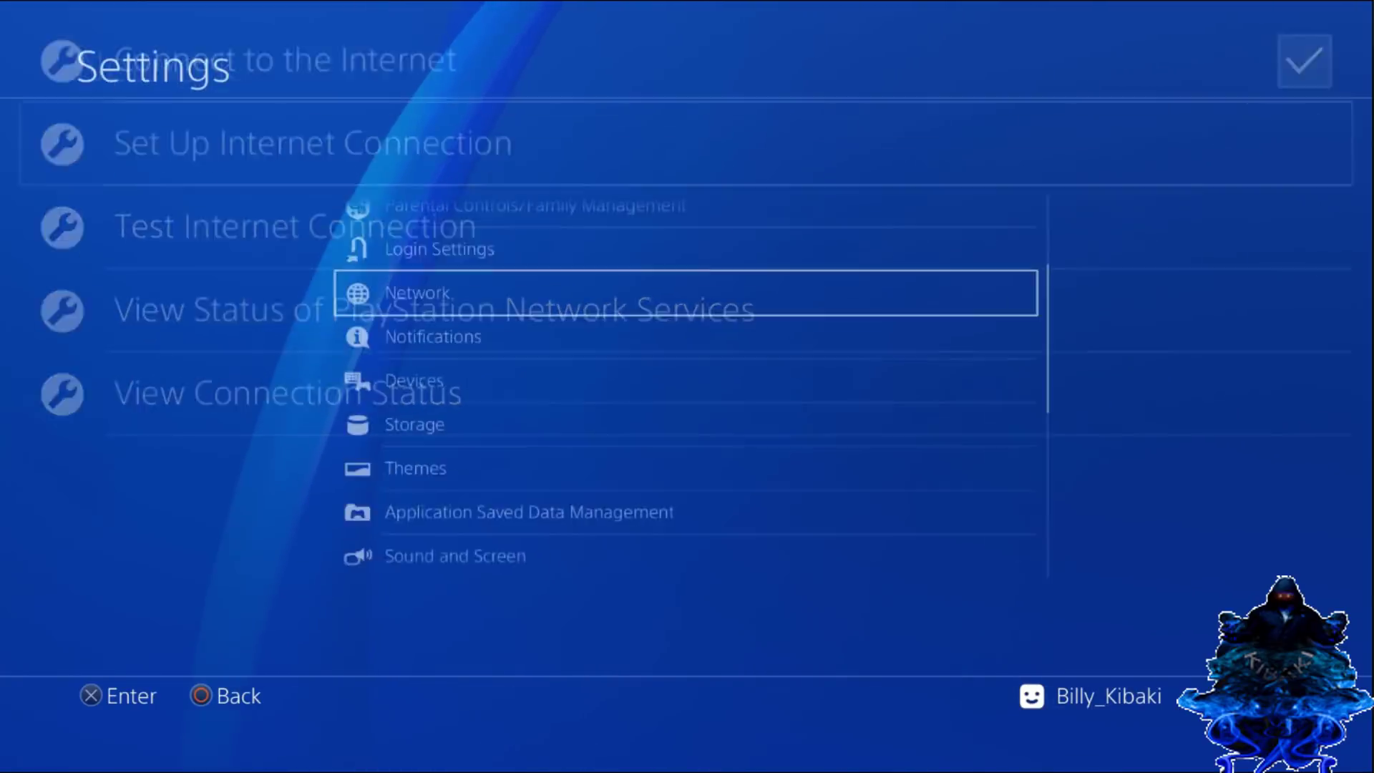
Step: Open the exploit host page through the User's Guide and cache all of its content
{"action": "key", "text": "Up"}
{"action": "key", "text": "Up"}
{"action": "key", "text": "Up"}
{"action": "key", "text": "Up"}
{"action": "key", "text": "Up"}
{"action": "key", "text": "Up"}
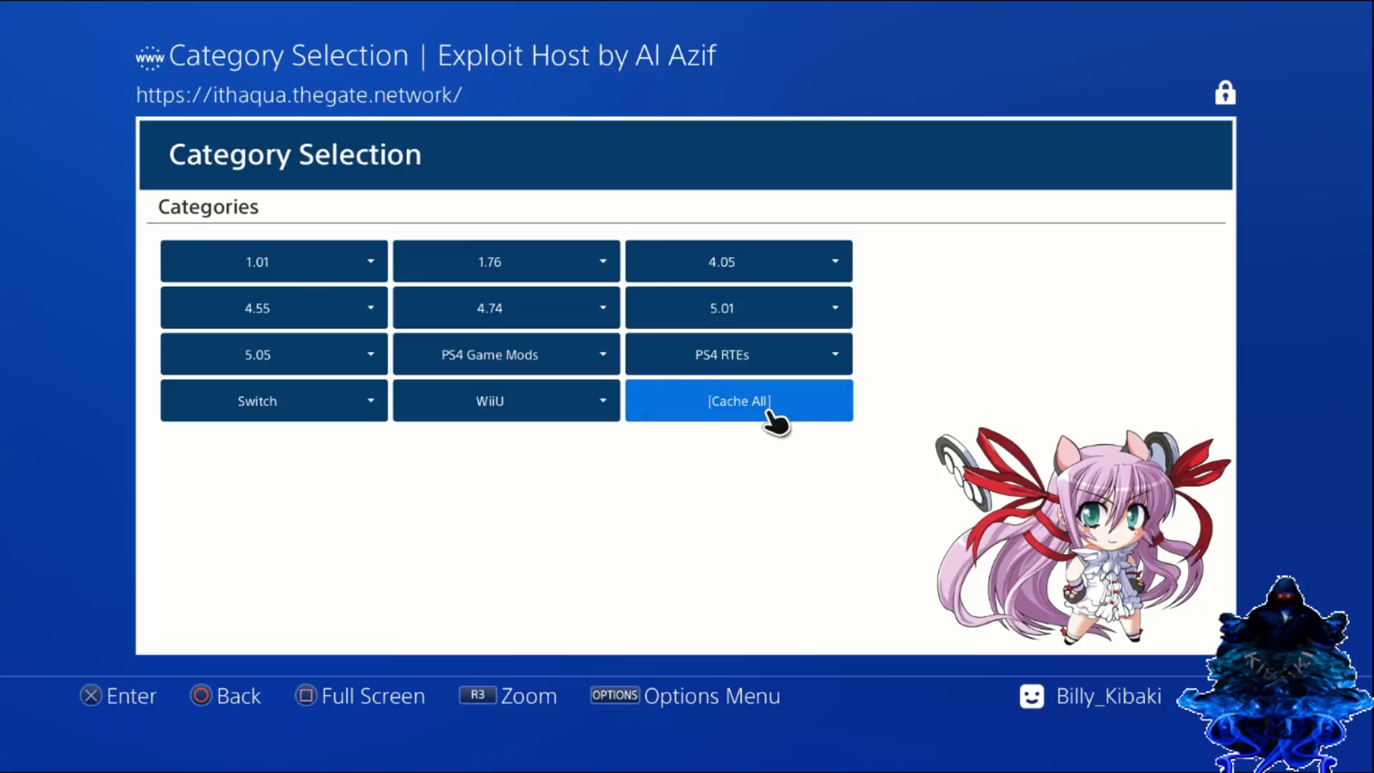
{"action": "left_click", "coordinate": [769, 415]}
Step: Leave the exploit host page and disable Connect to the Internet in the Network settings
{"action": "key", "text": "super"}
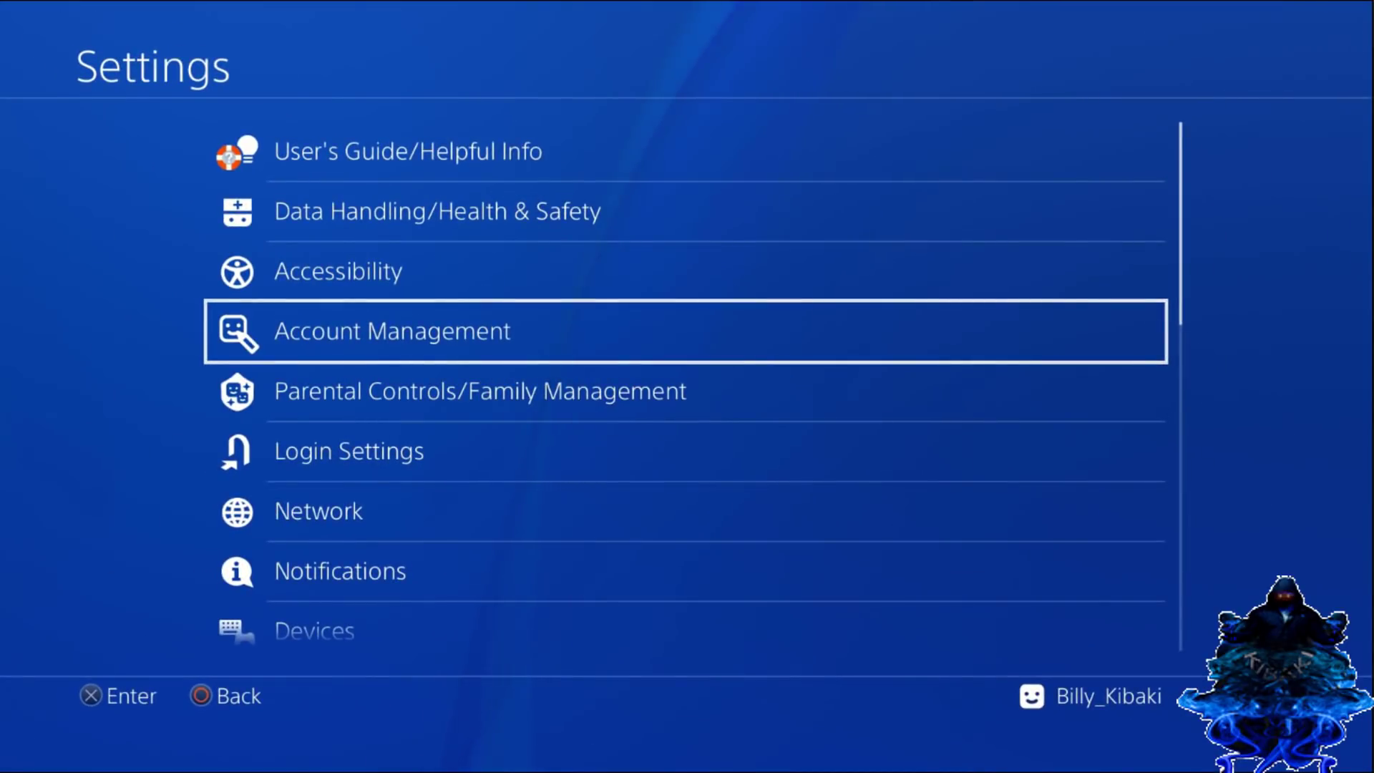
{"action": "key", "text": "Down"}
{"action": "key", "text": "Down"}
{"action": "key", "text": "Down"}
{"action": "key", "text": "Down"}
{"action": "key", "text": "Up"}
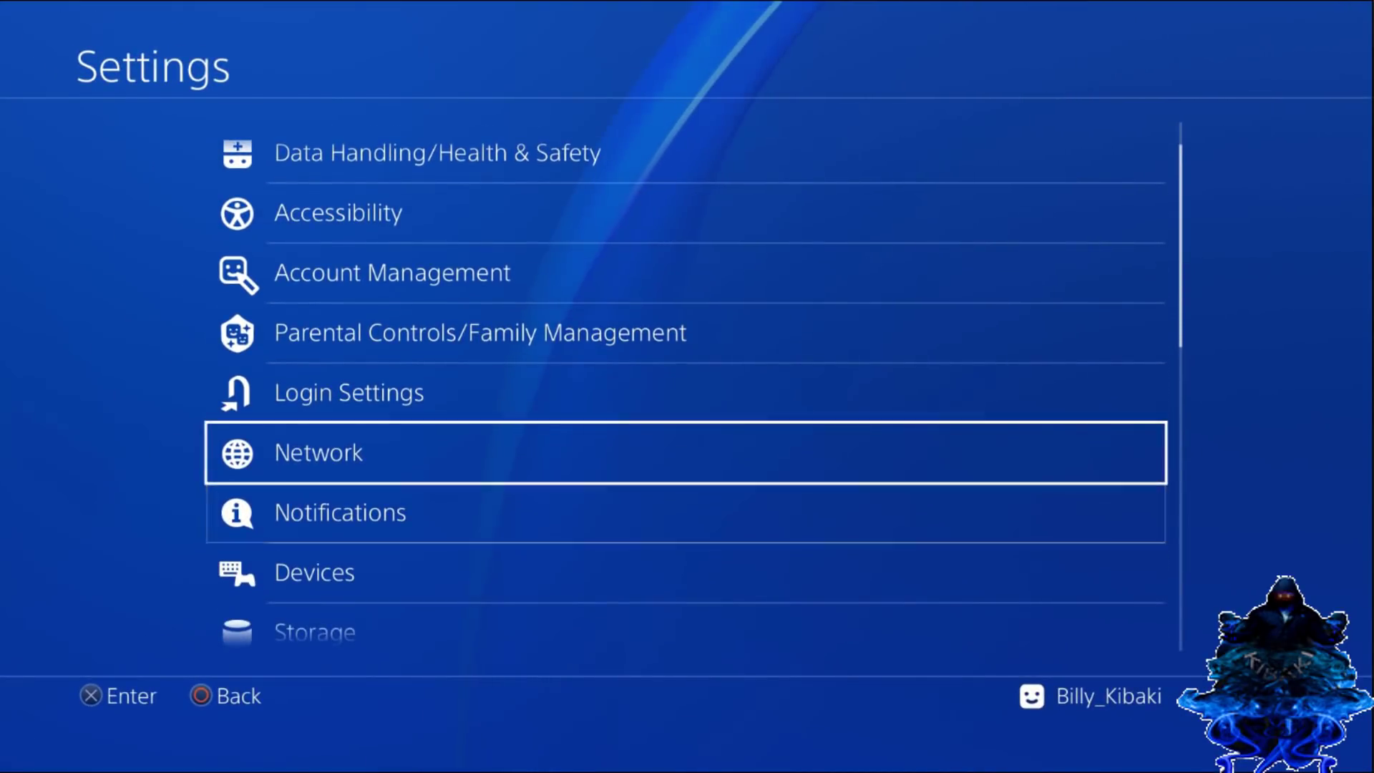
{"action": "key", "text": "Return"}
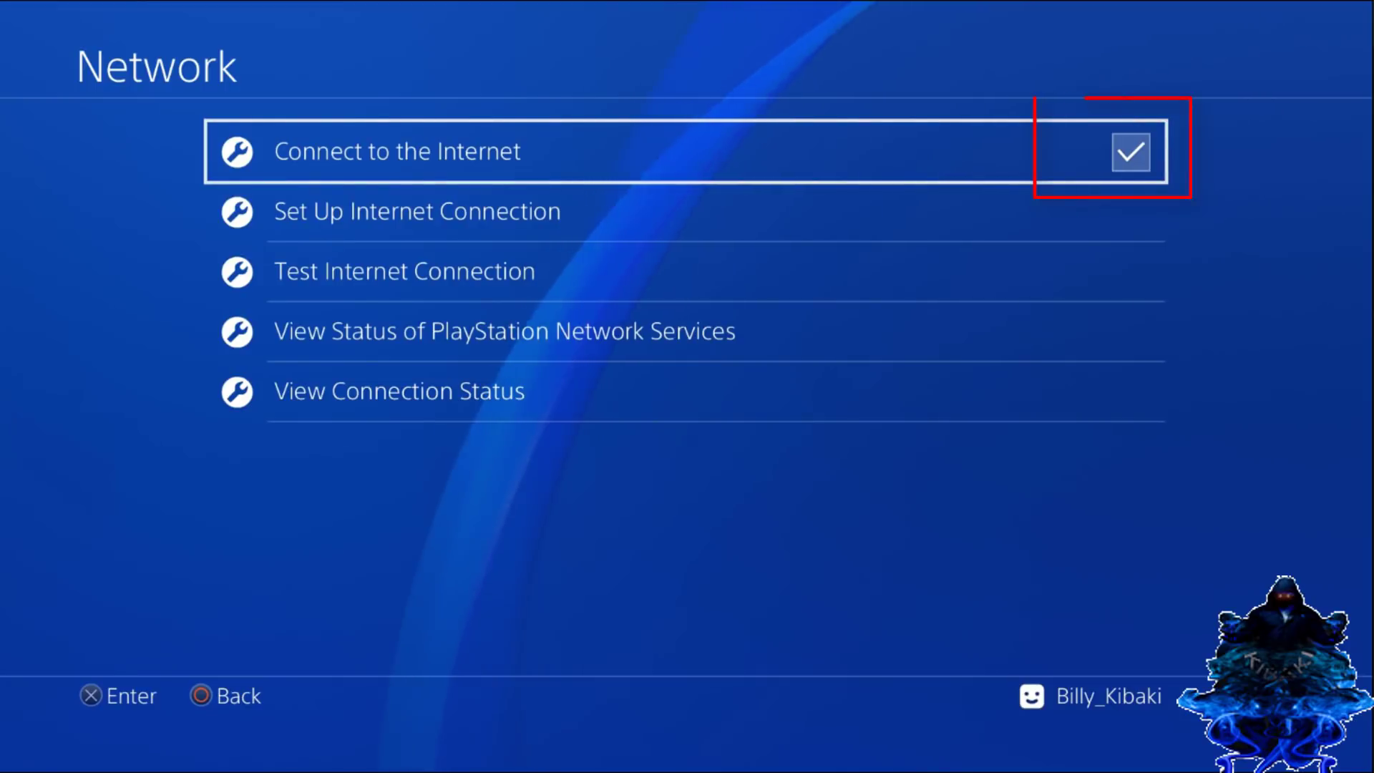
{"action": "key", "text": "Return"}
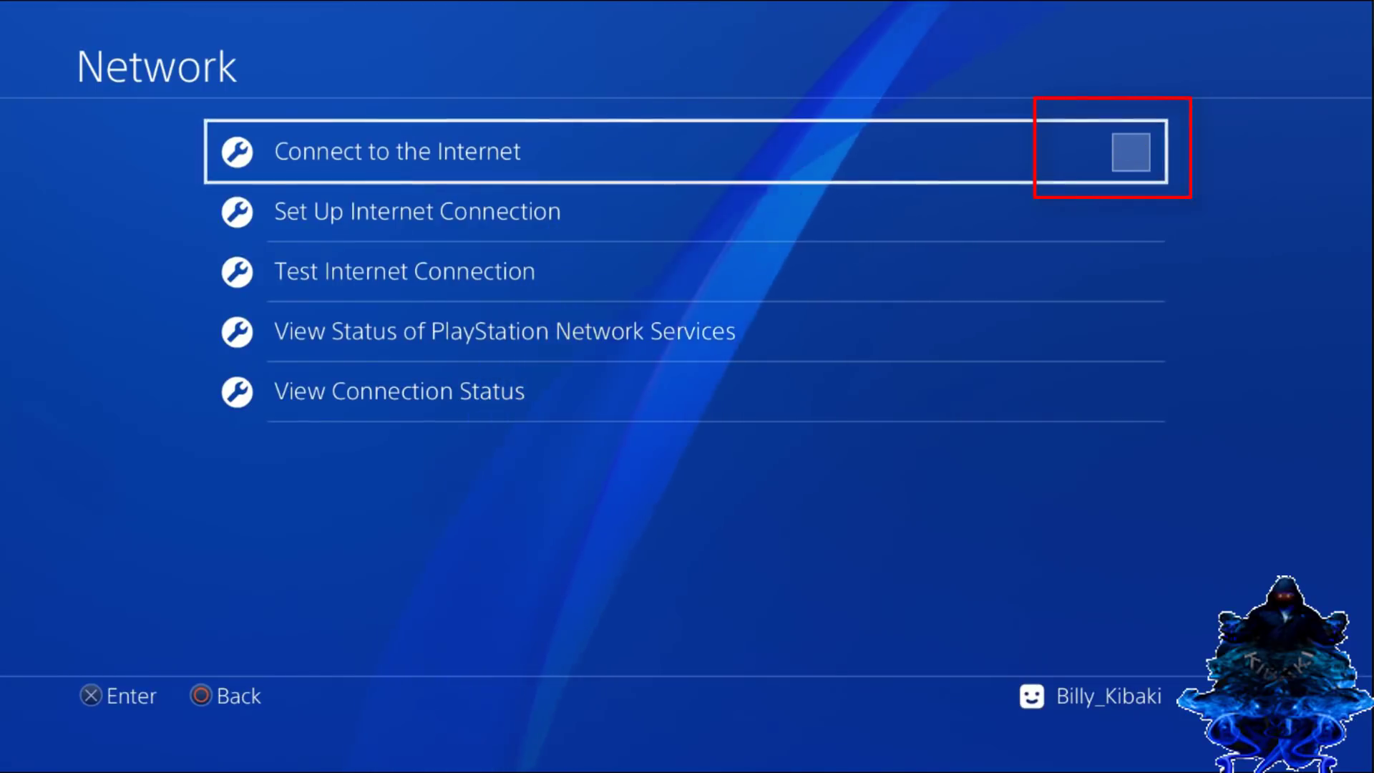
Step: Return to the Settings list and reopen the exploit host's category page through the User's Guide
{"action": "key", "text": "Escape"}
{"action": "key", "text": "Up"}
{"action": "key", "text": "Up"}
{"action": "key", "text": "Up"}
{"action": "key", "text": "Up"}
{"action": "key", "text": "Up"}
{"action": "key", "text": "Up"}
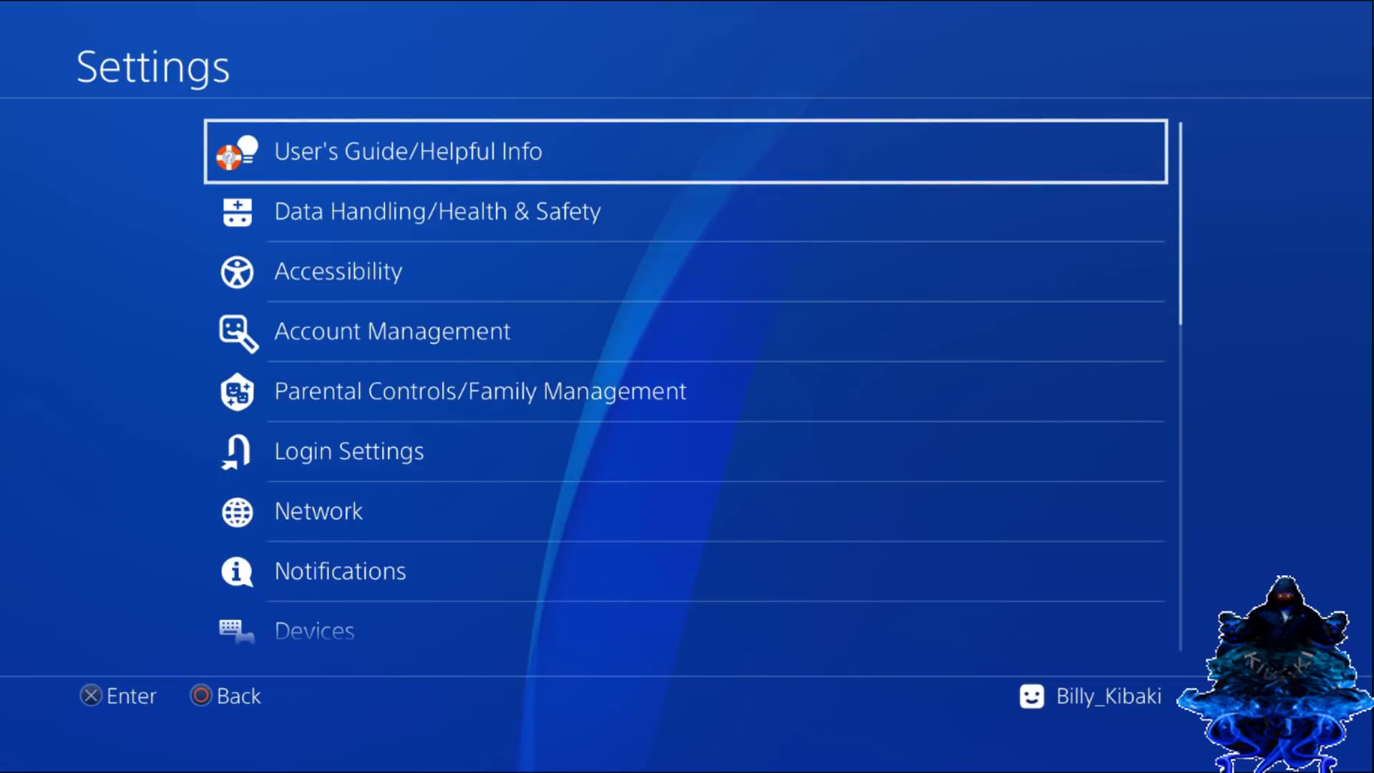
{"action": "key", "text": "Return"}
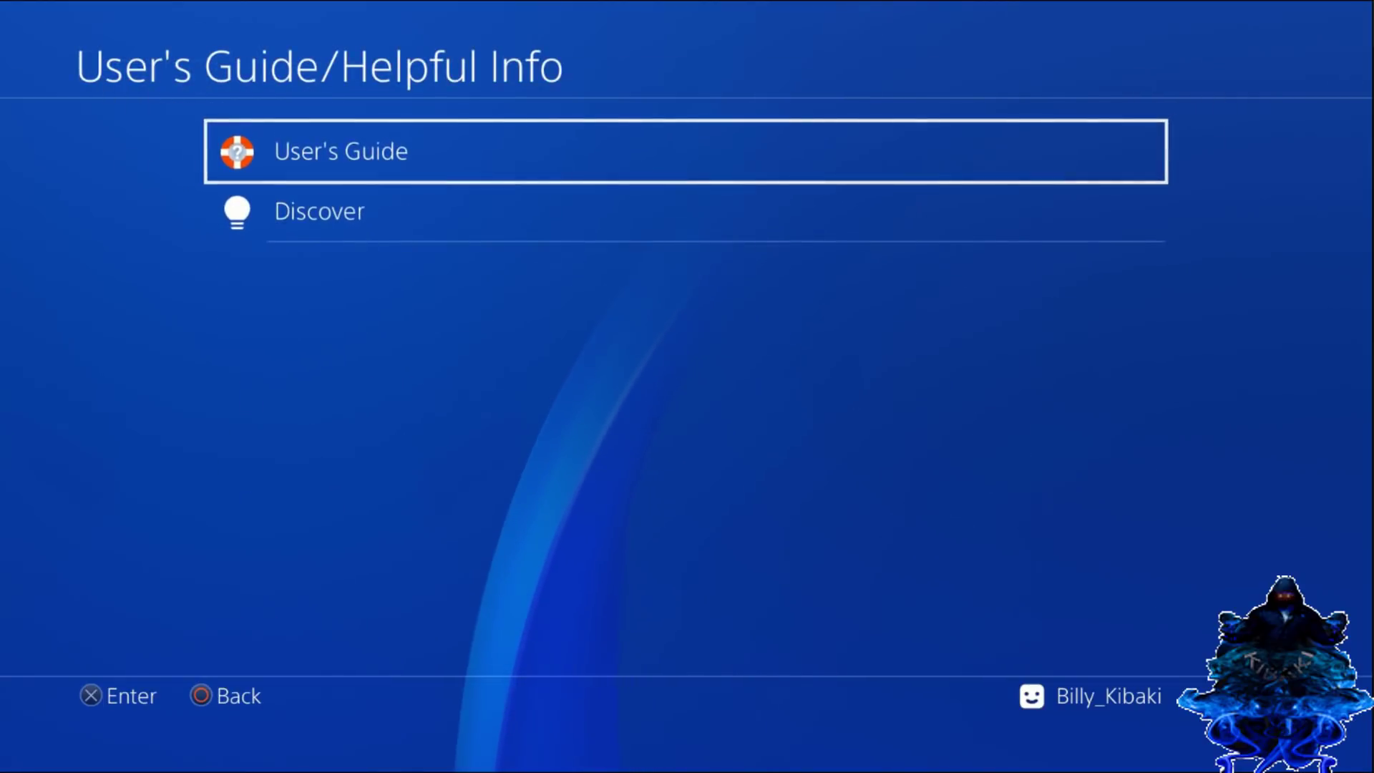
{"action": "key", "text": "Return"}
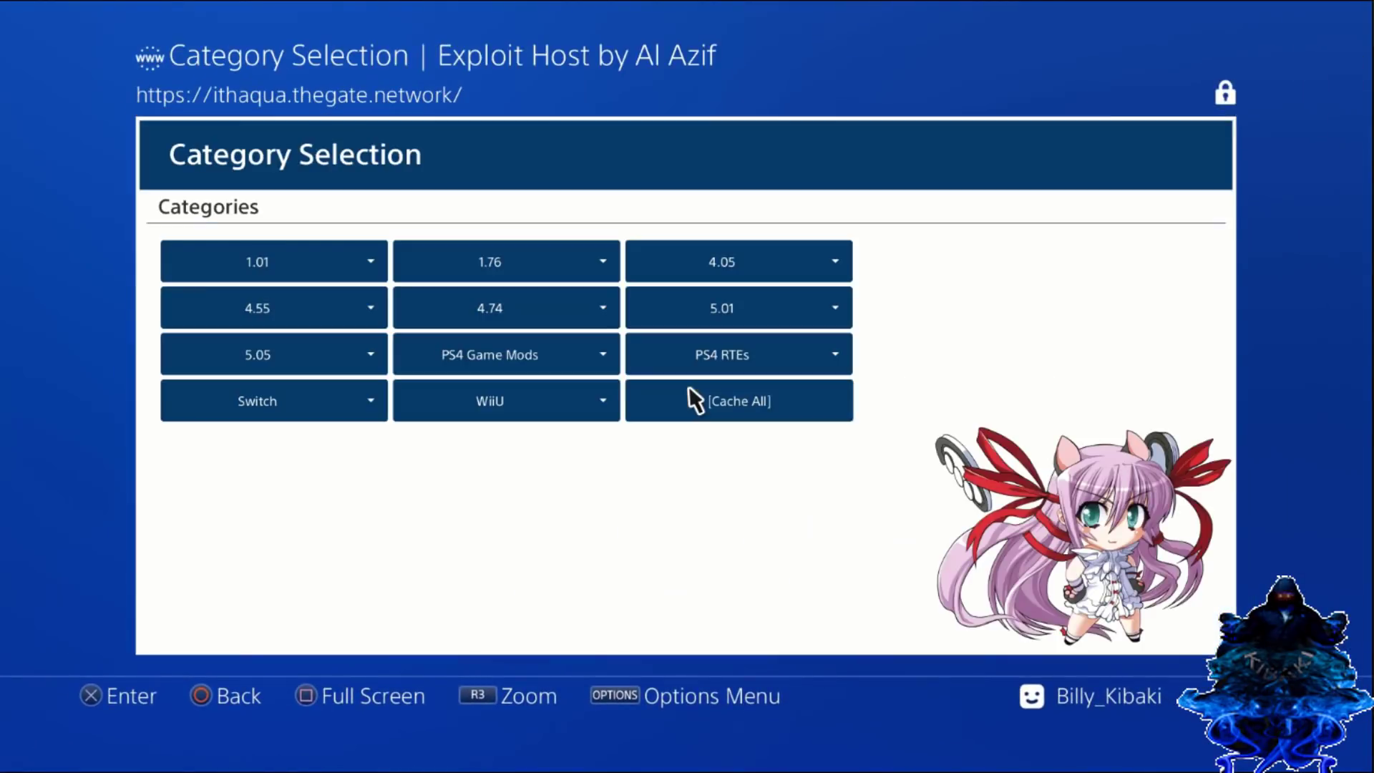
{"action": "left_click", "coordinate": [690, 392]}
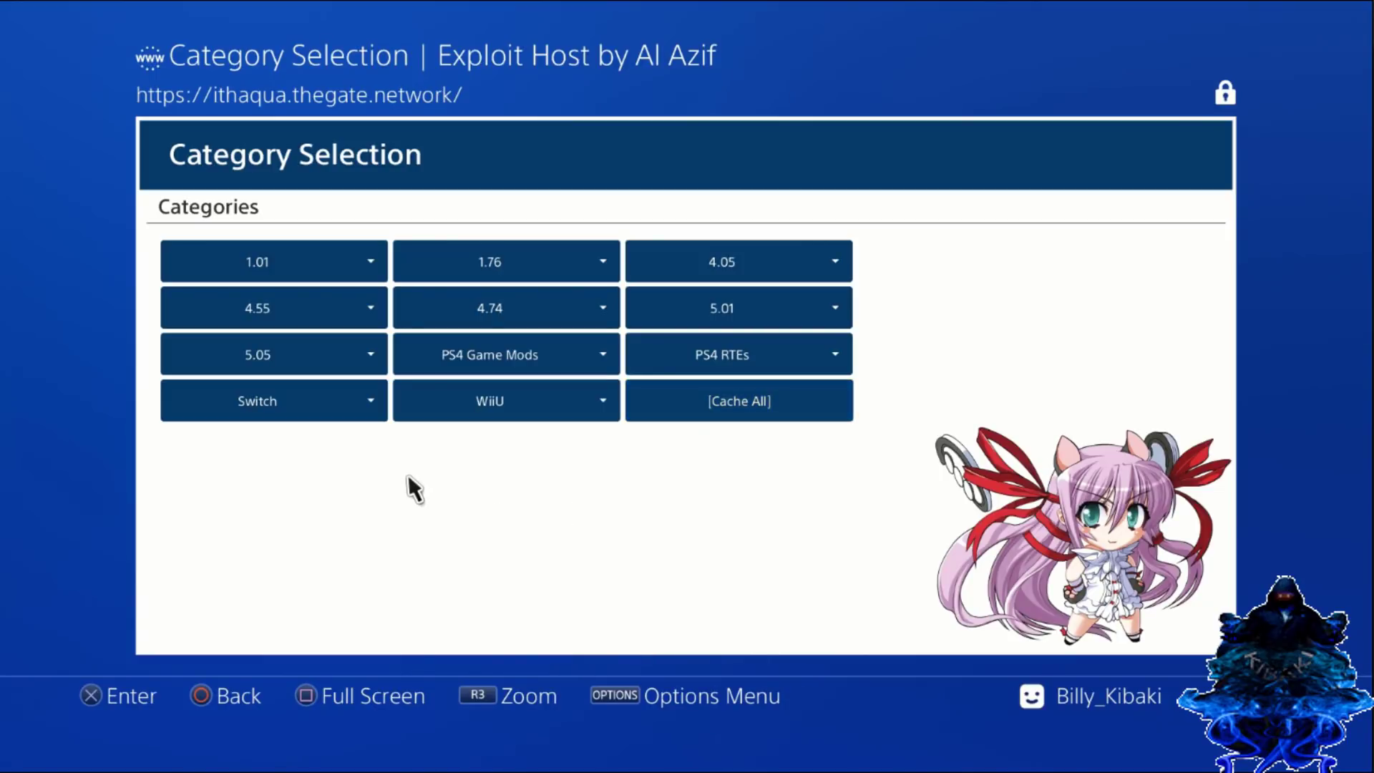
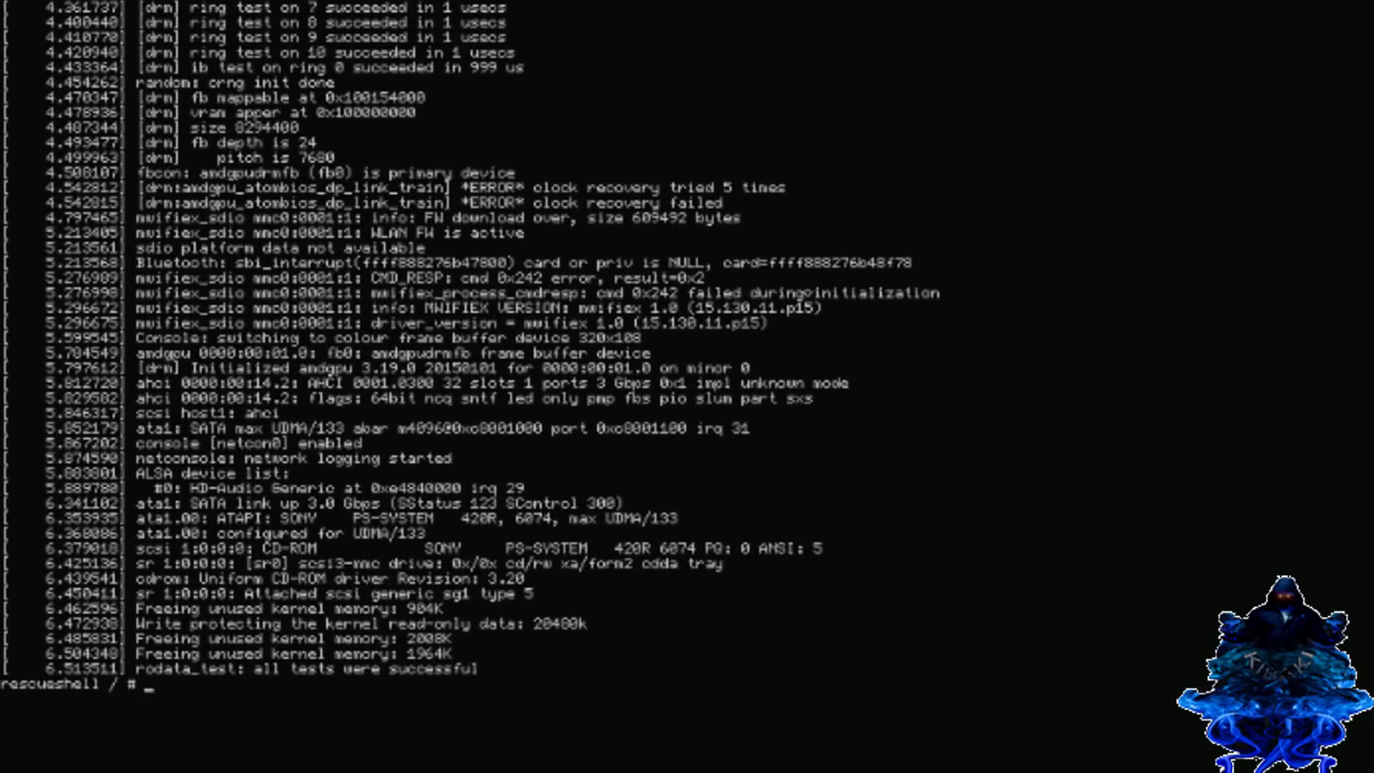
Step: Install Psxitarch Linux from the rescue shell by running exec install-psxitarch.sh
{"action": "type", "text": "exec install"}
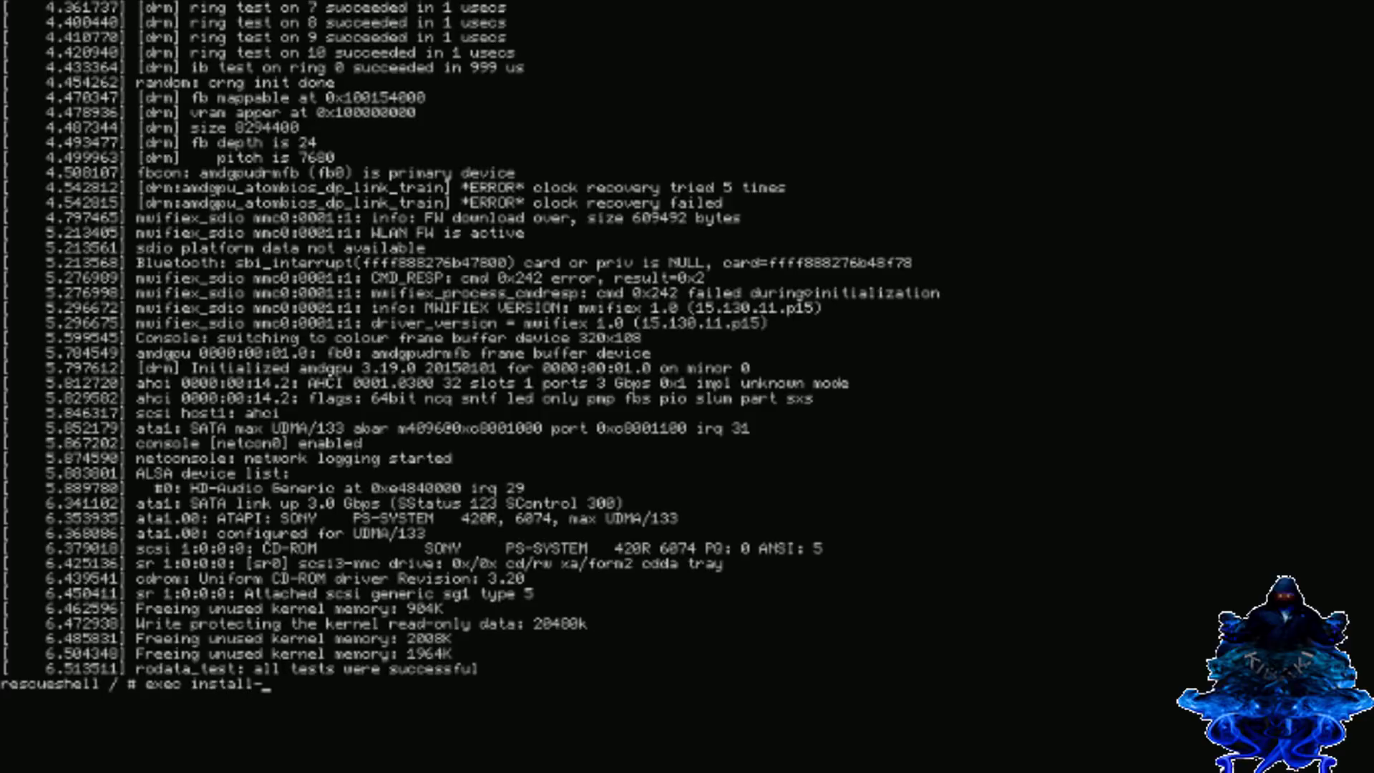
{"action": "type", "text": "-ps "}
{"action": "type", "text": "xita"}
{"action": "type", "text": "roh"}
{"action": "type", "text": "."}
{"action": "type", "text": "sh"}
{"action": "key", "text": "Return"}
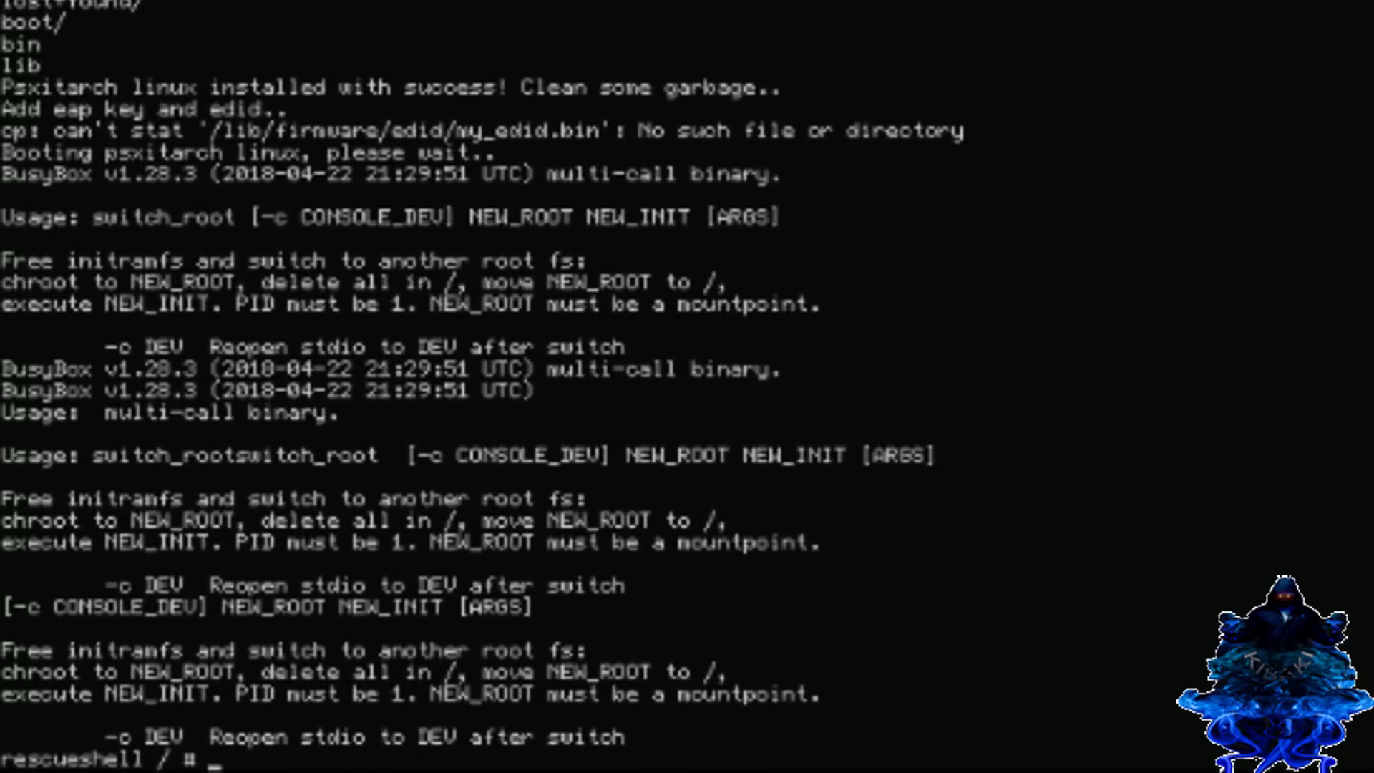
Step: Boot the installed Linux from the rescue shell by running exec start-psxitarch.sh
{"action": "type", "text": "exe"}
{"action": "type", "text": "c "}
{"action": "type", "text": "sla"}
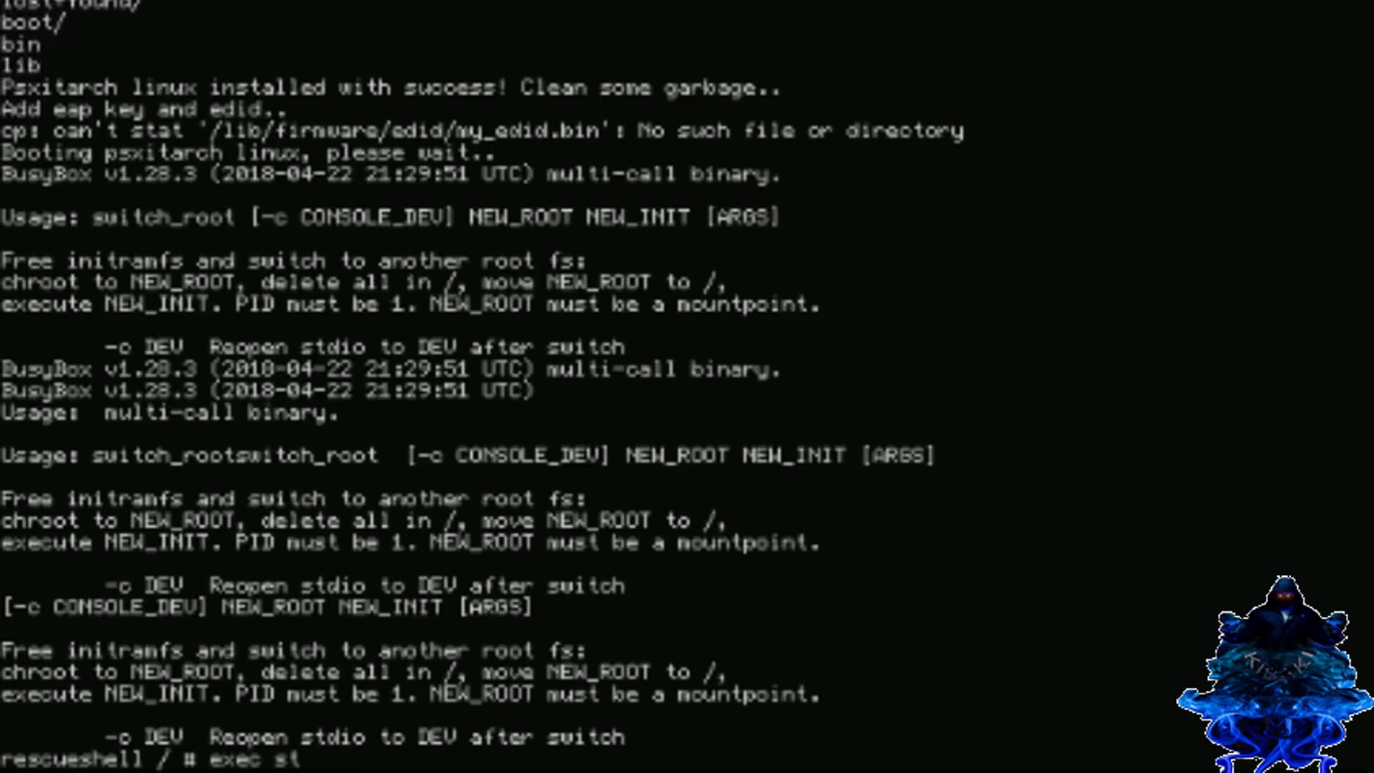
{"action": "type", "text": "rt-psx"}
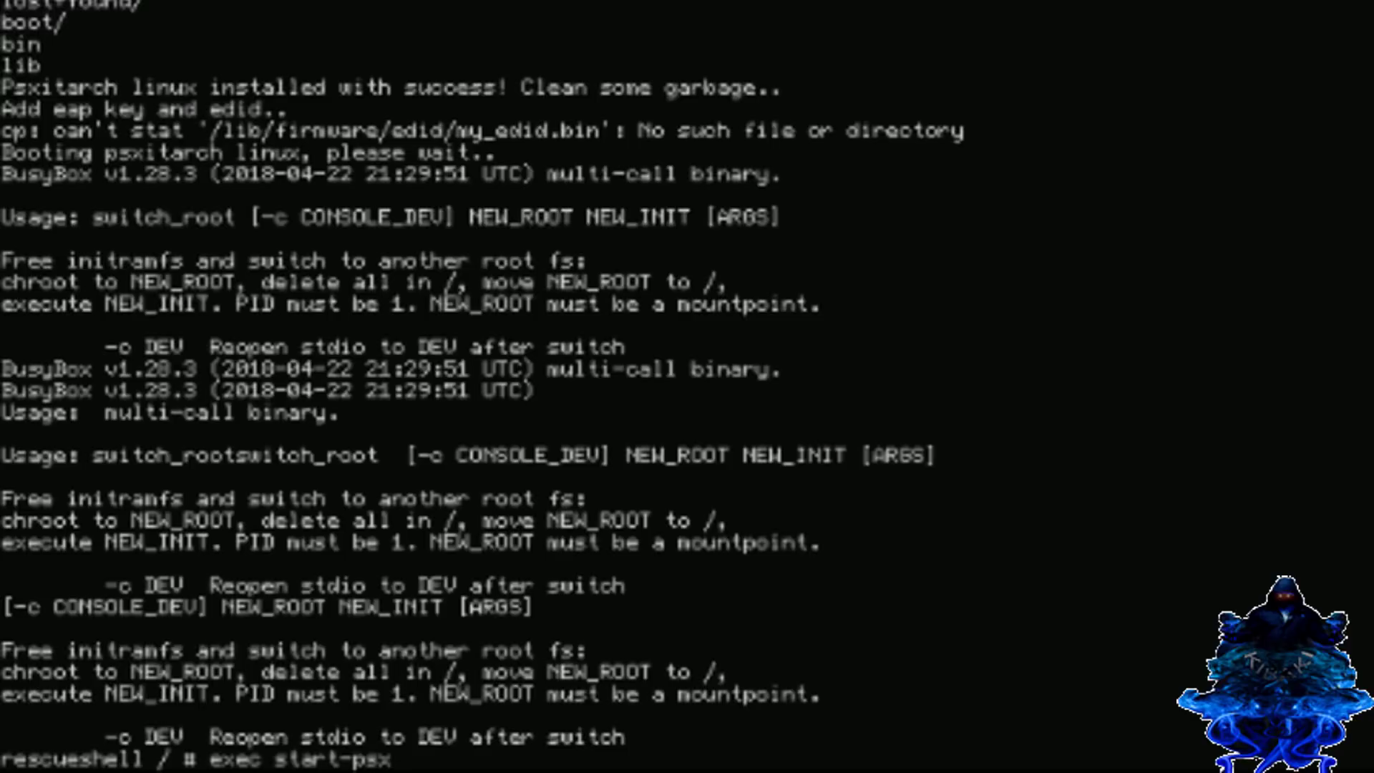
{"action": "type", "text": "itarch"}
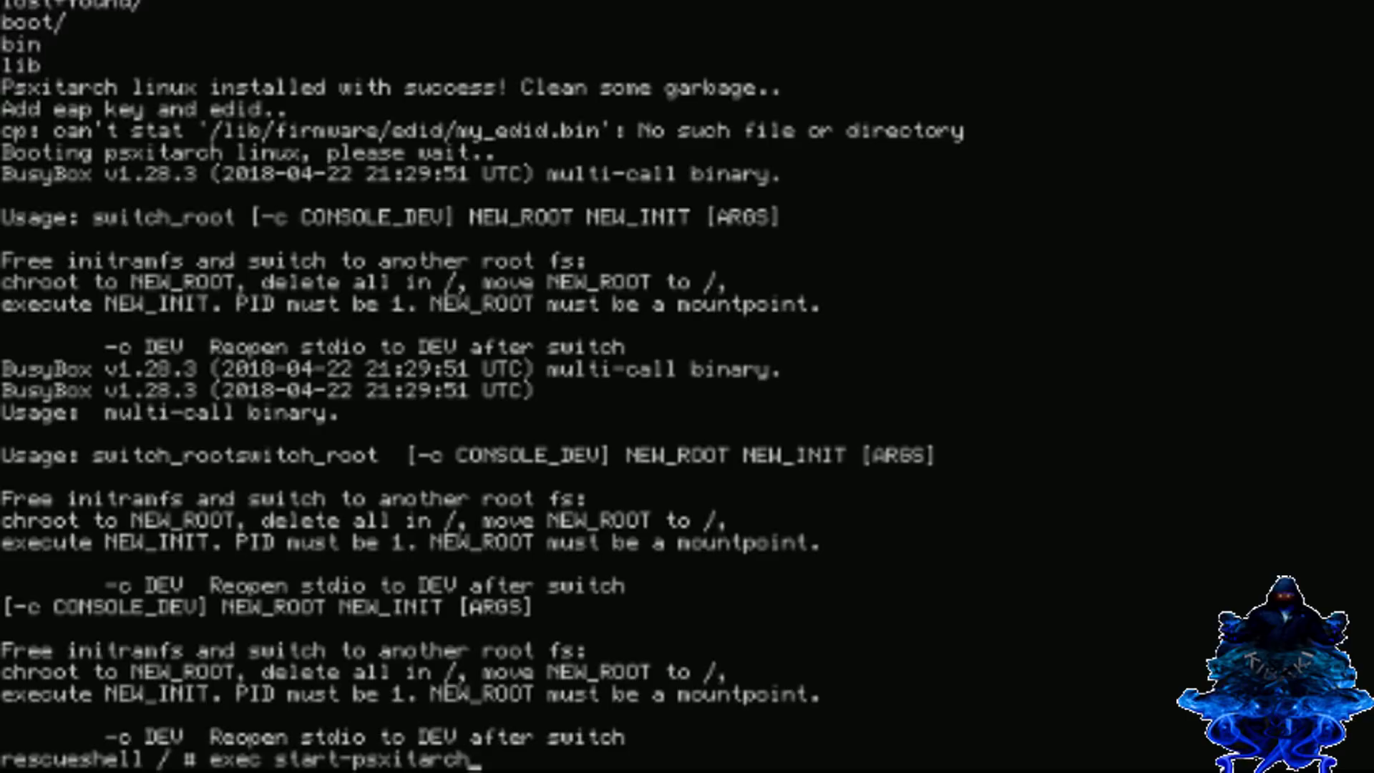
{"action": "type", "text": ".sh"}
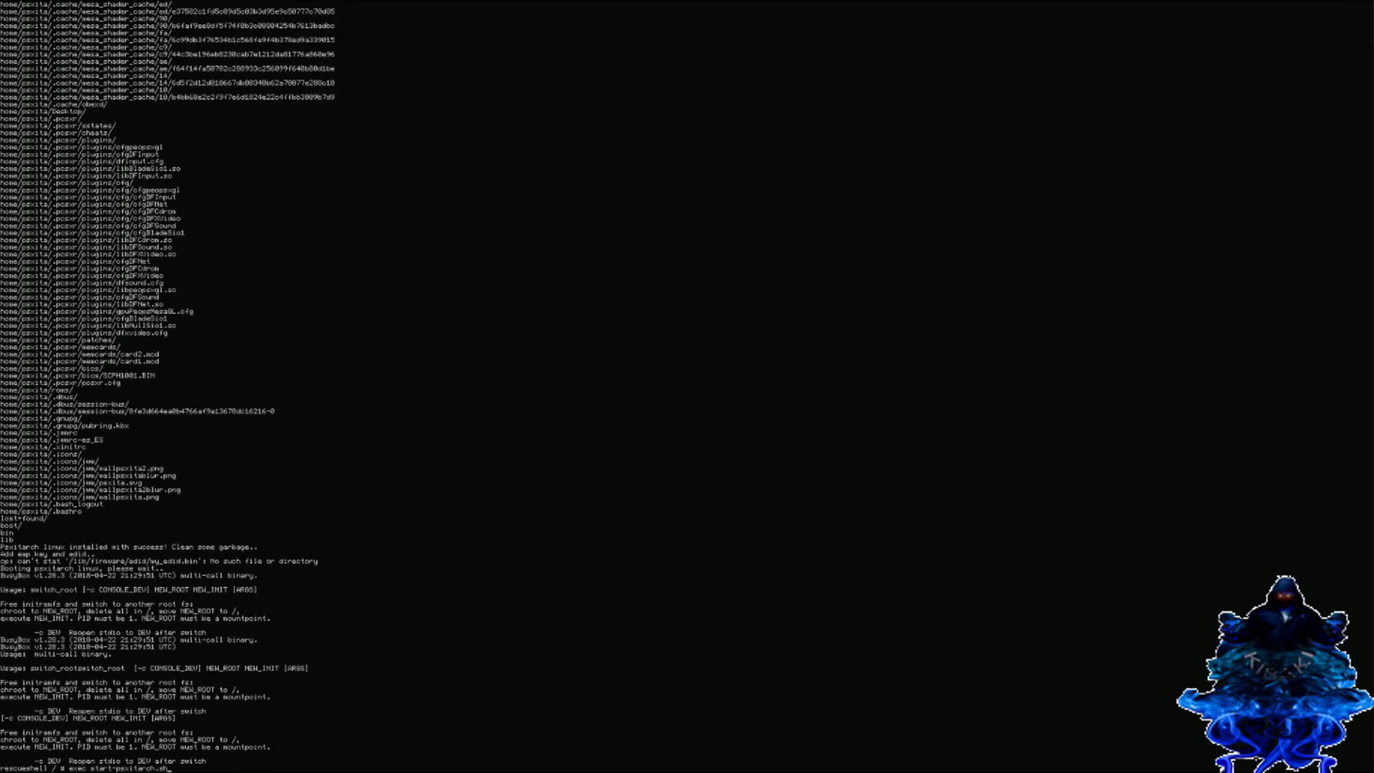
{"action": "key", "text": "Return"}
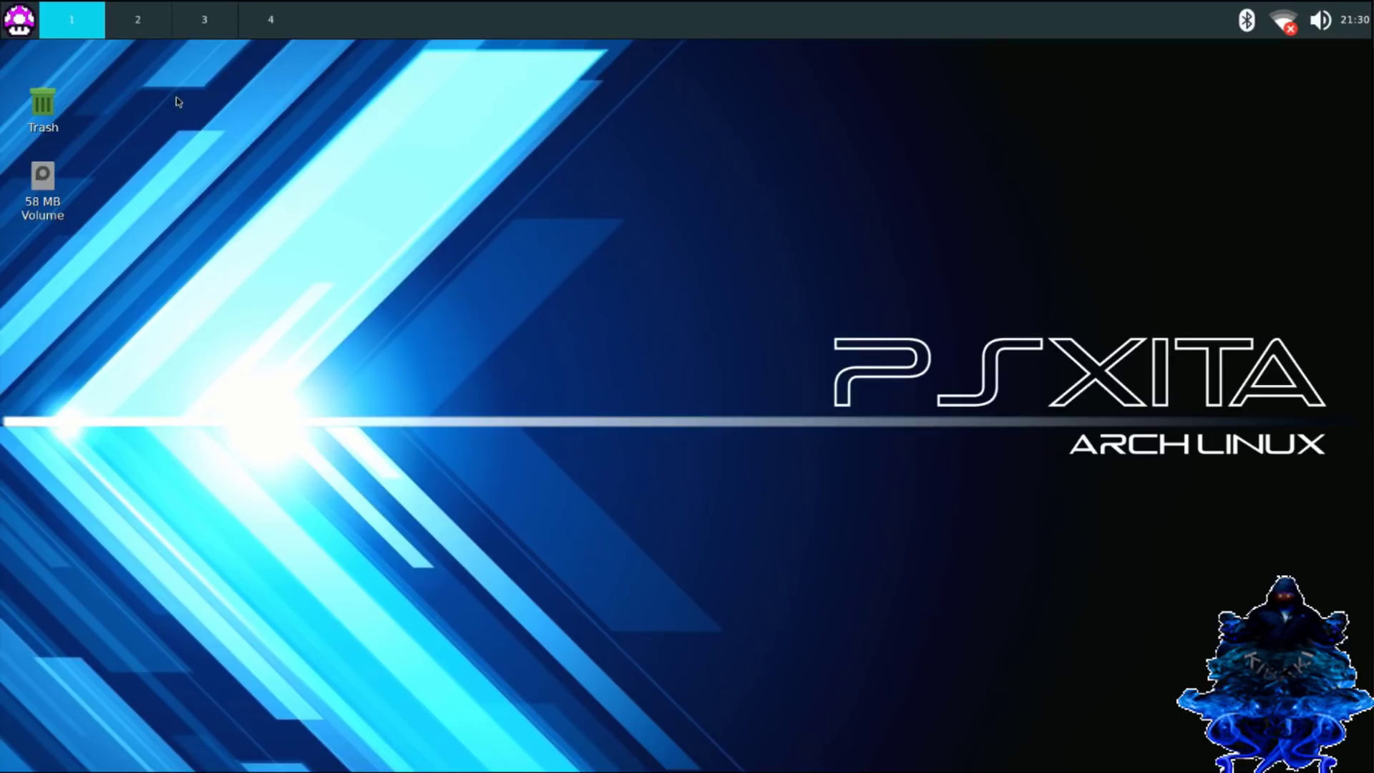
Step: Refresh the desktop's JWM menu and check the application categories it lists
{"action": "left_click", "coordinate": [23, 27]}
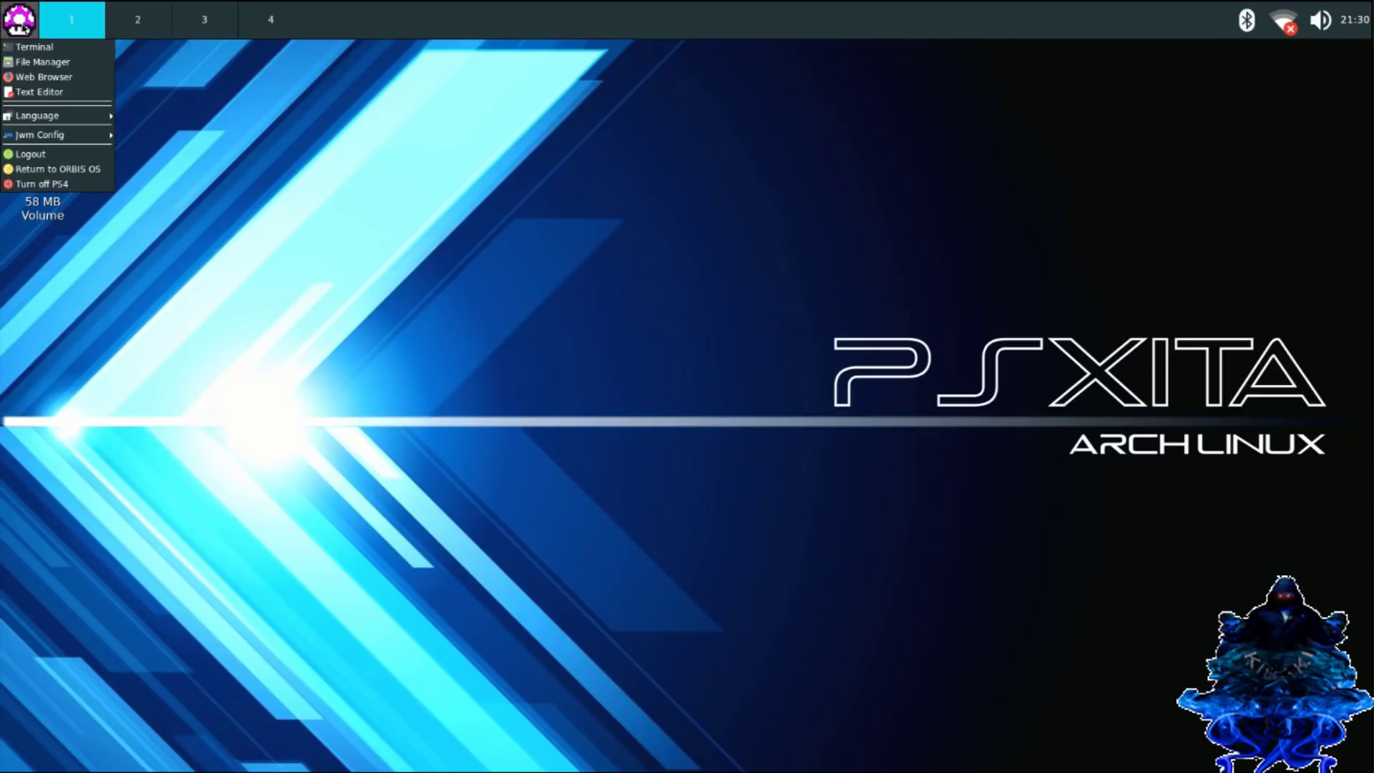
{"action": "mouse_move", "coordinate": [61, 138]}
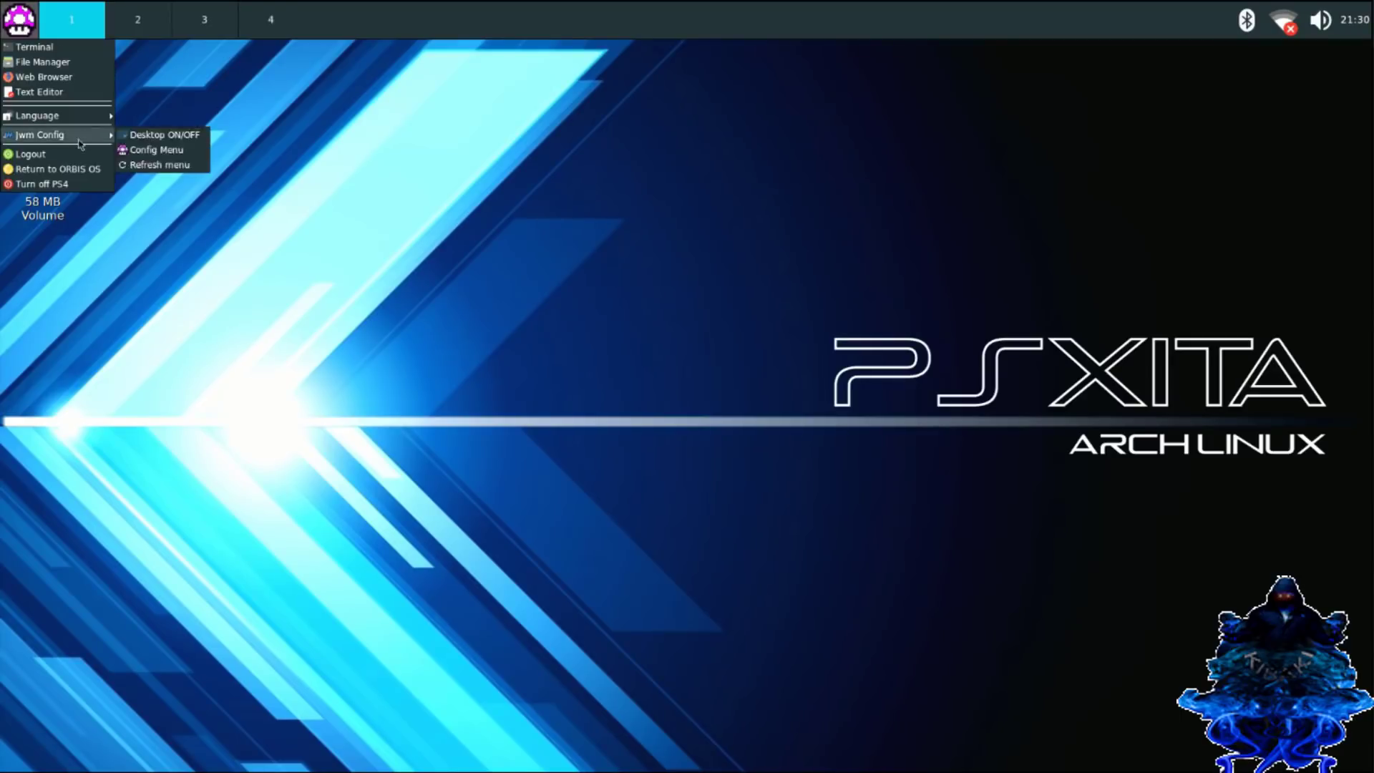
{"action": "left_click", "coordinate": [144, 167]}
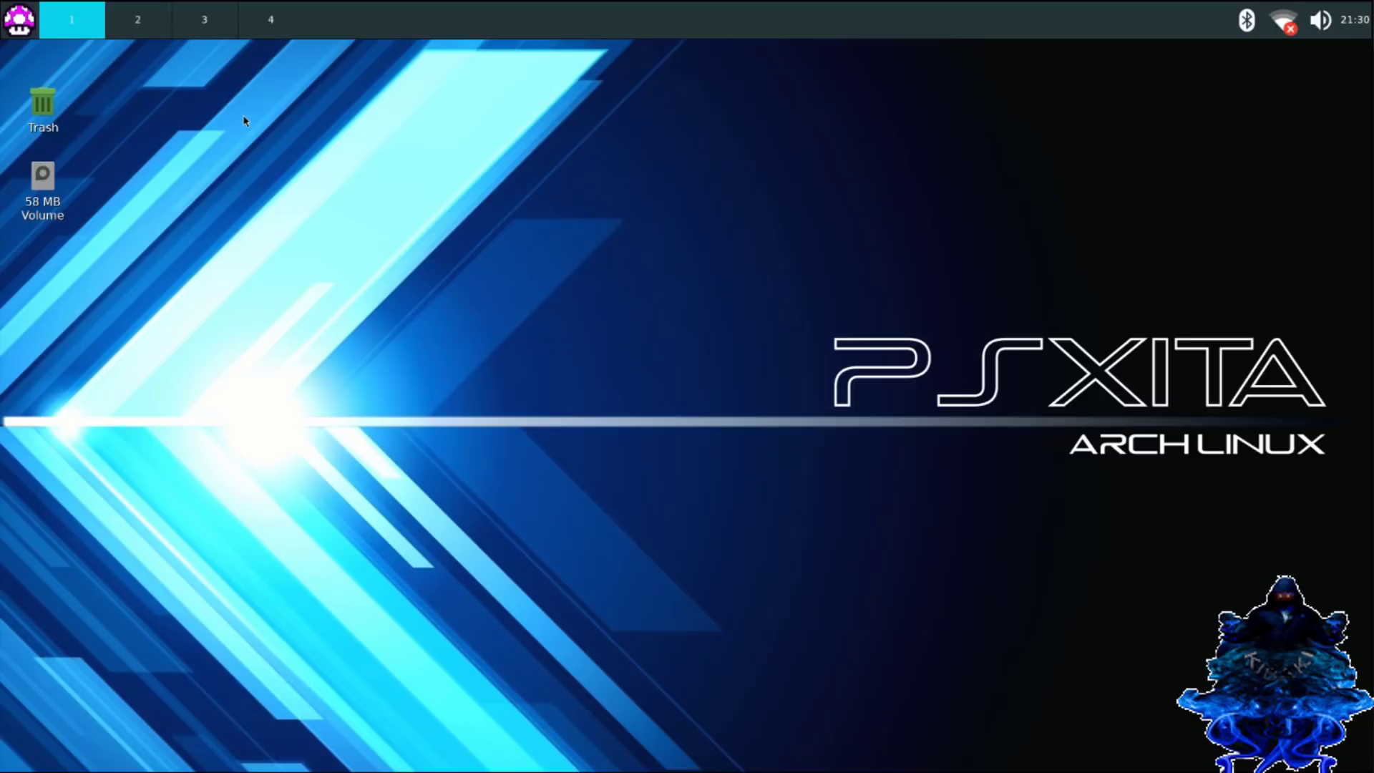
{"action": "left_click", "coordinate": [22, 29]}
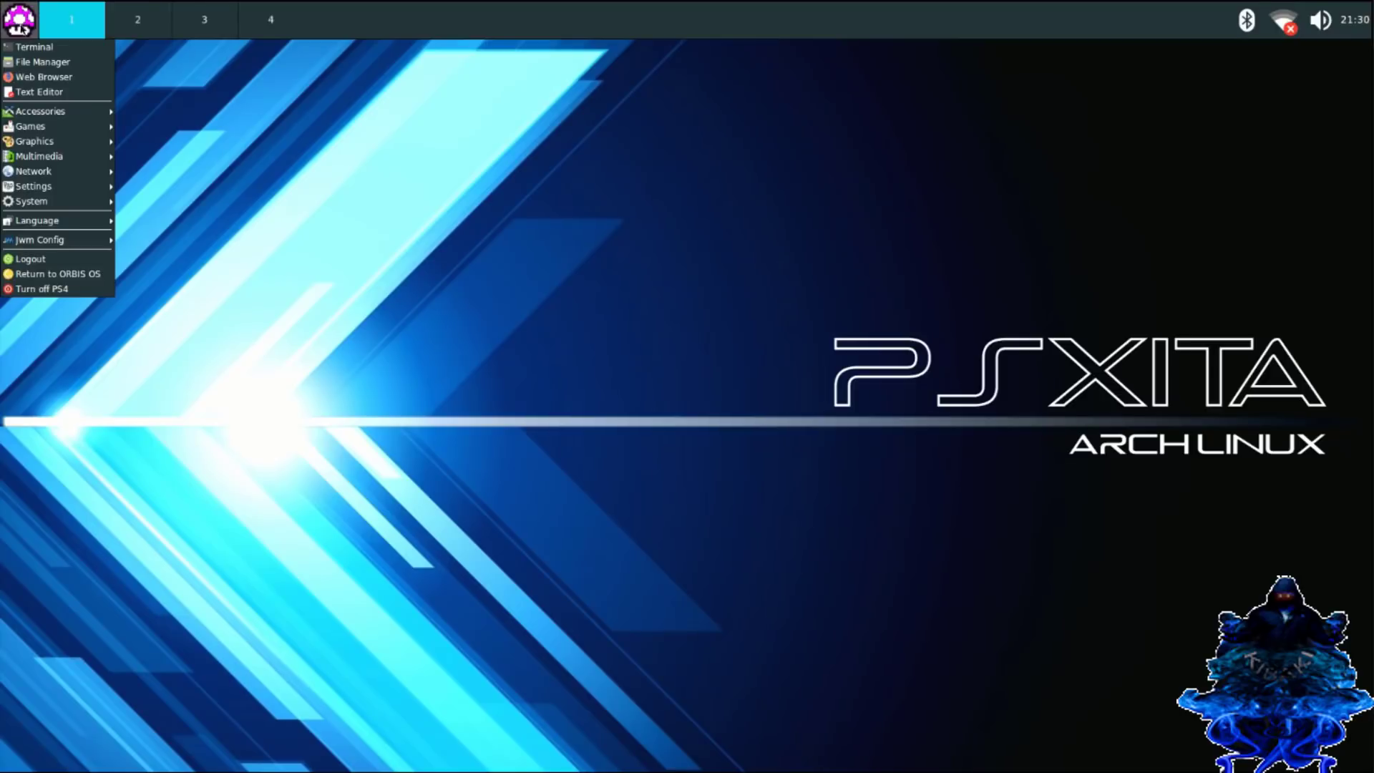
{"action": "mouse_move", "coordinate": [43, 128]}
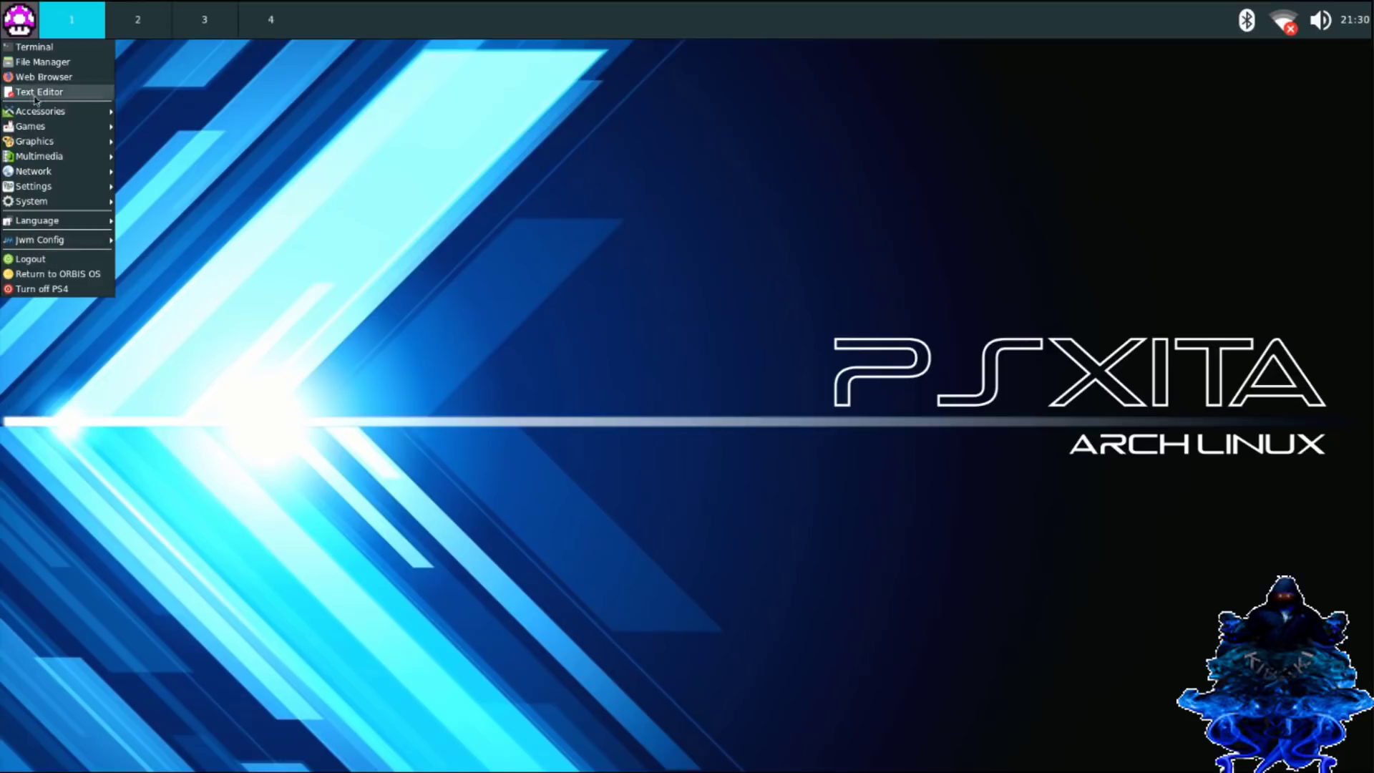
{"action": "left_click", "coordinate": [272, 251]}
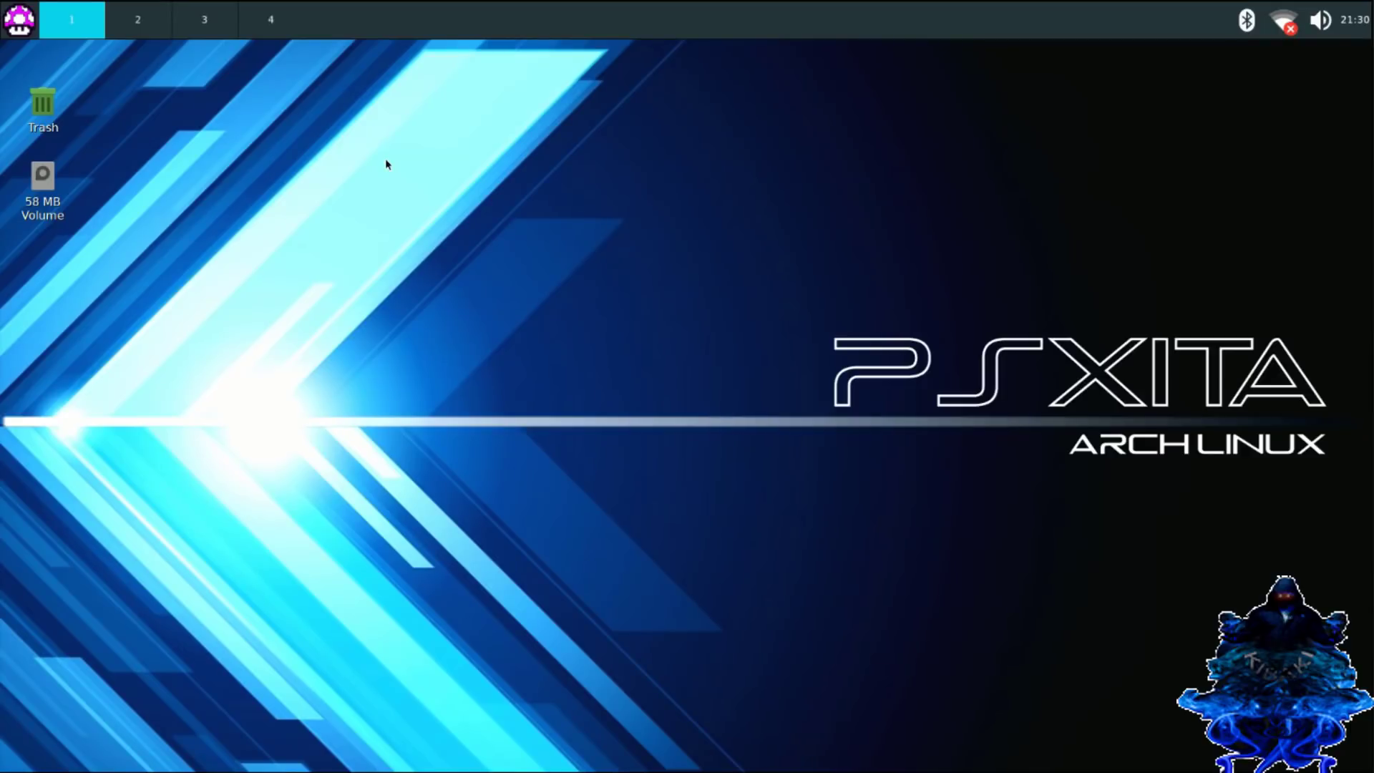
Step: Leave Linux and return the console to ORBIS OS
{"action": "left_click", "coordinate": [30, 24]}
{"action": "mouse_move", "coordinate": [88, 171]}
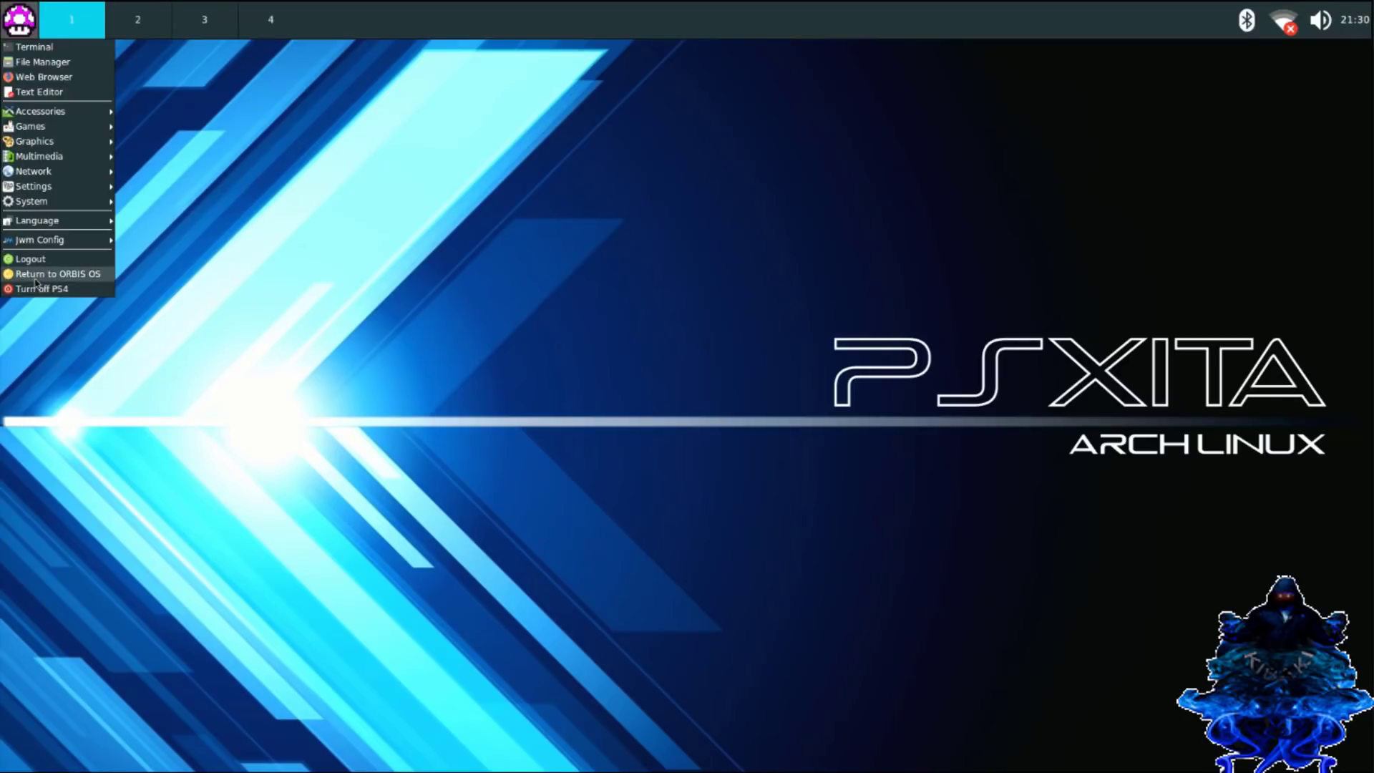
{"action": "left_click", "coordinate": [93, 277]}
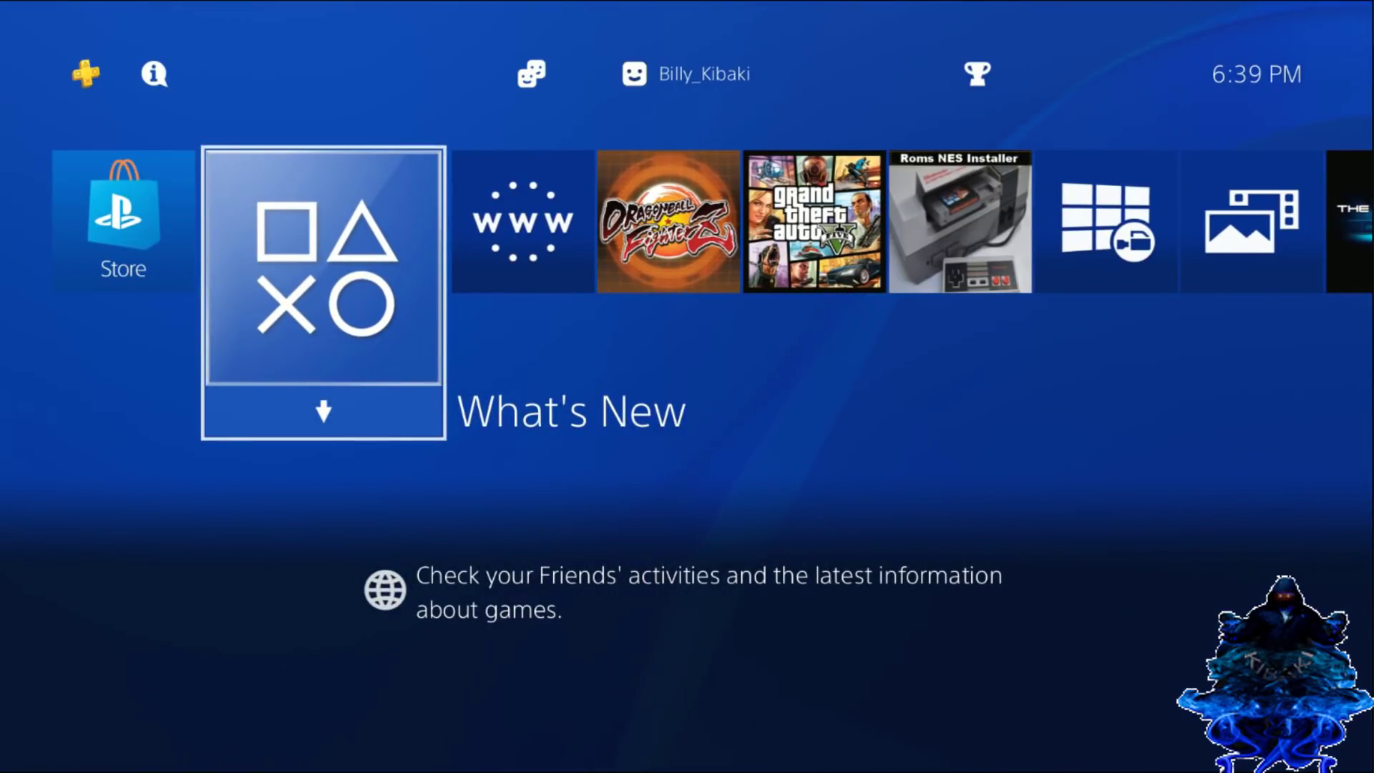
Step: Open the console's Network settings and check the state of Connect to the Internet
{"action": "key", "text": "Up"}
{"action": "key", "text": "Right"}
{"action": "key", "text": "Right"}
{"action": "key", "text": "Right"}
{"action": "key", "text": "Right"}
{"action": "key", "text": "Right"}
{"action": "key", "text": "Right"}
{"action": "key", "text": "Right"}
{"action": "key", "text": "Right"}
{"action": "key", "text": "Right"}
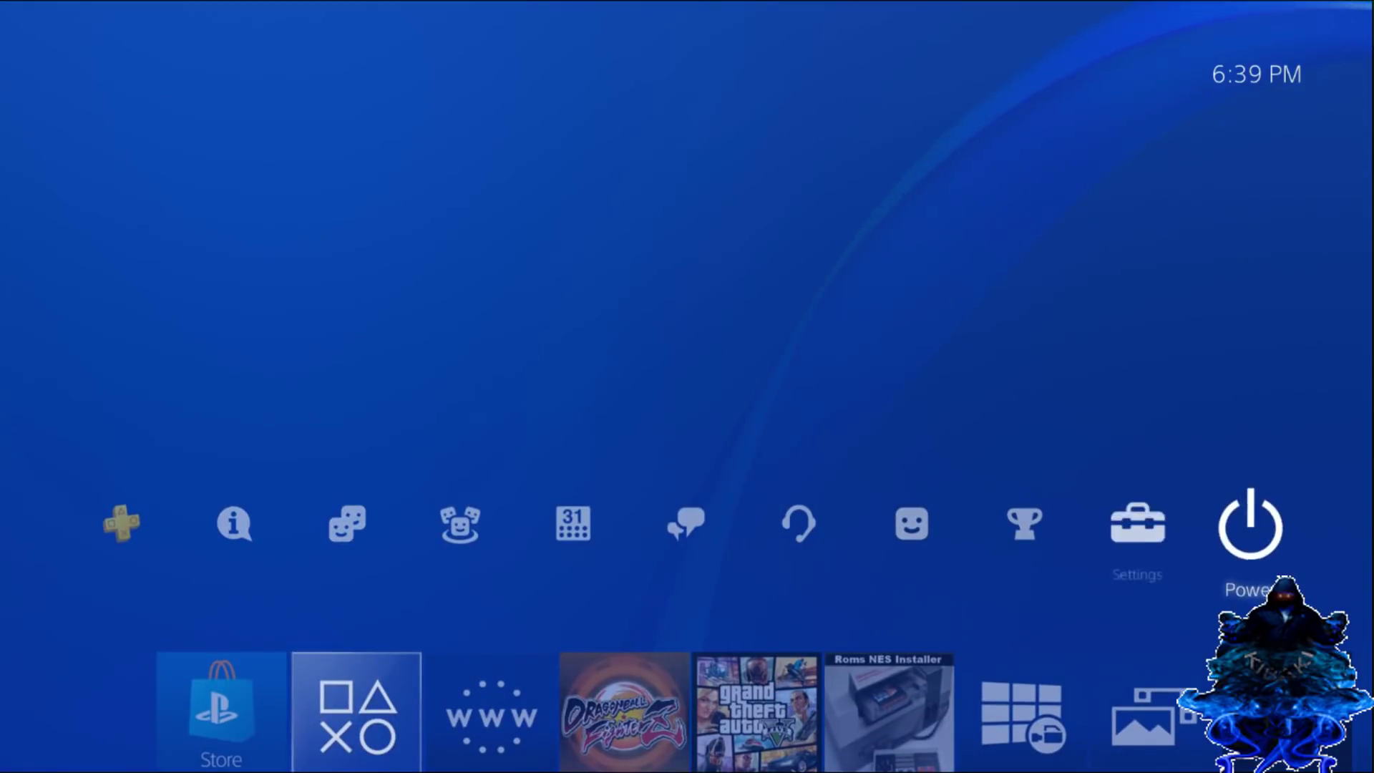
{"action": "key", "text": "Left"}
{"action": "key", "text": "Return"}
{"action": "key", "text": "Down"}
{"action": "key", "text": "Down"}
{"action": "key", "text": "Down"}
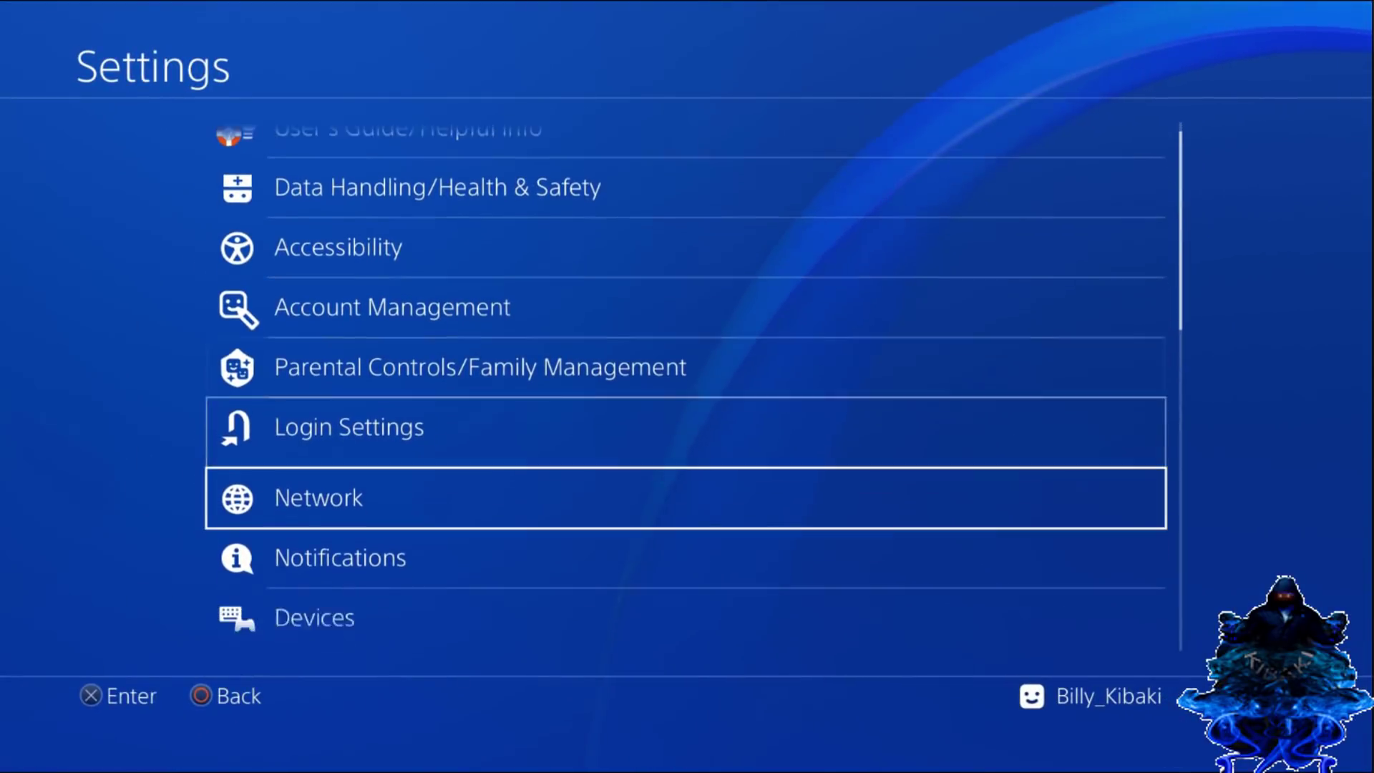
{"action": "key", "text": "Return"}
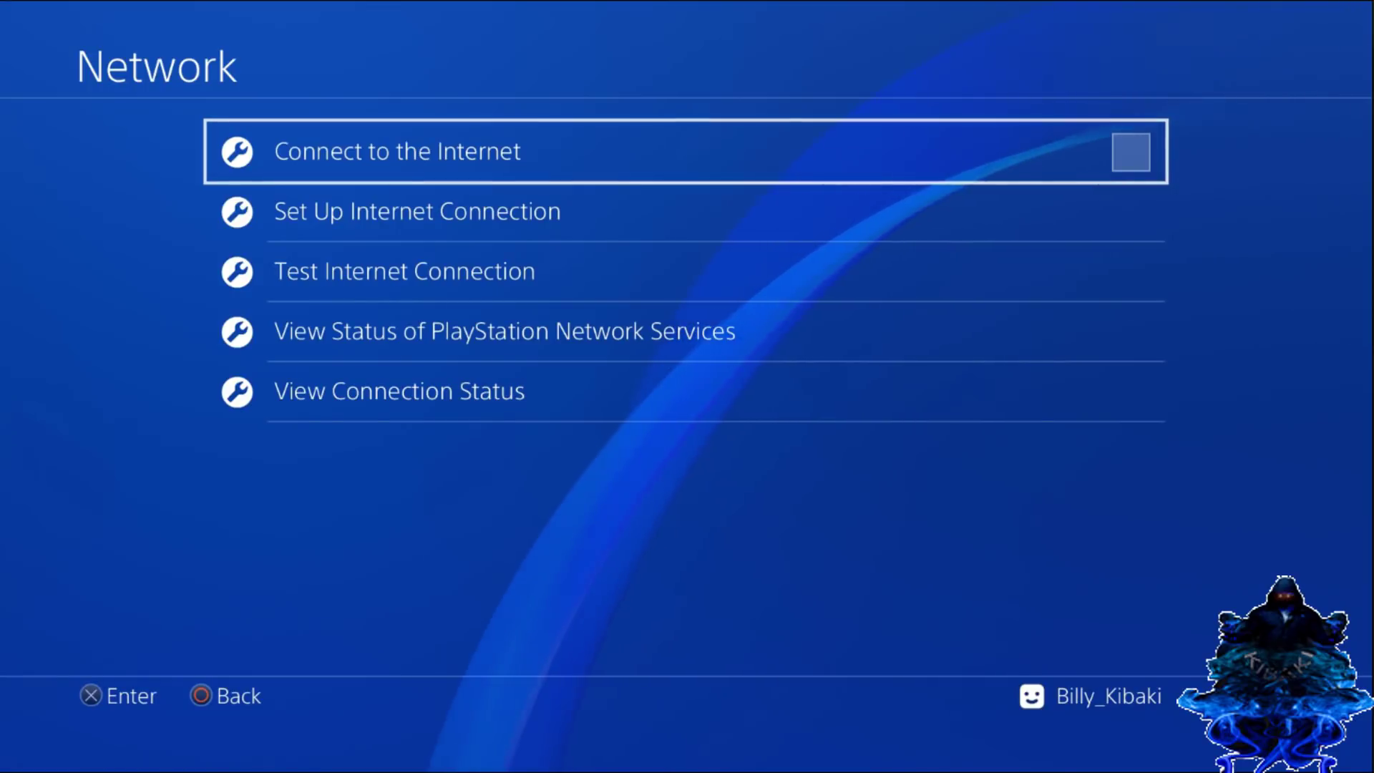
Step: Open the exploit host page through the User's Guide and show the exploits for firmware 5.05
{"action": "key", "text": "Escape"}
{"action": "key", "text": "Up"}
{"action": "key", "text": "Up"}
{"action": "key", "text": "Up"}
{"action": "key", "text": "Up"}
{"action": "key", "text": "Up"}
{"action": "key", "text": "Up"}
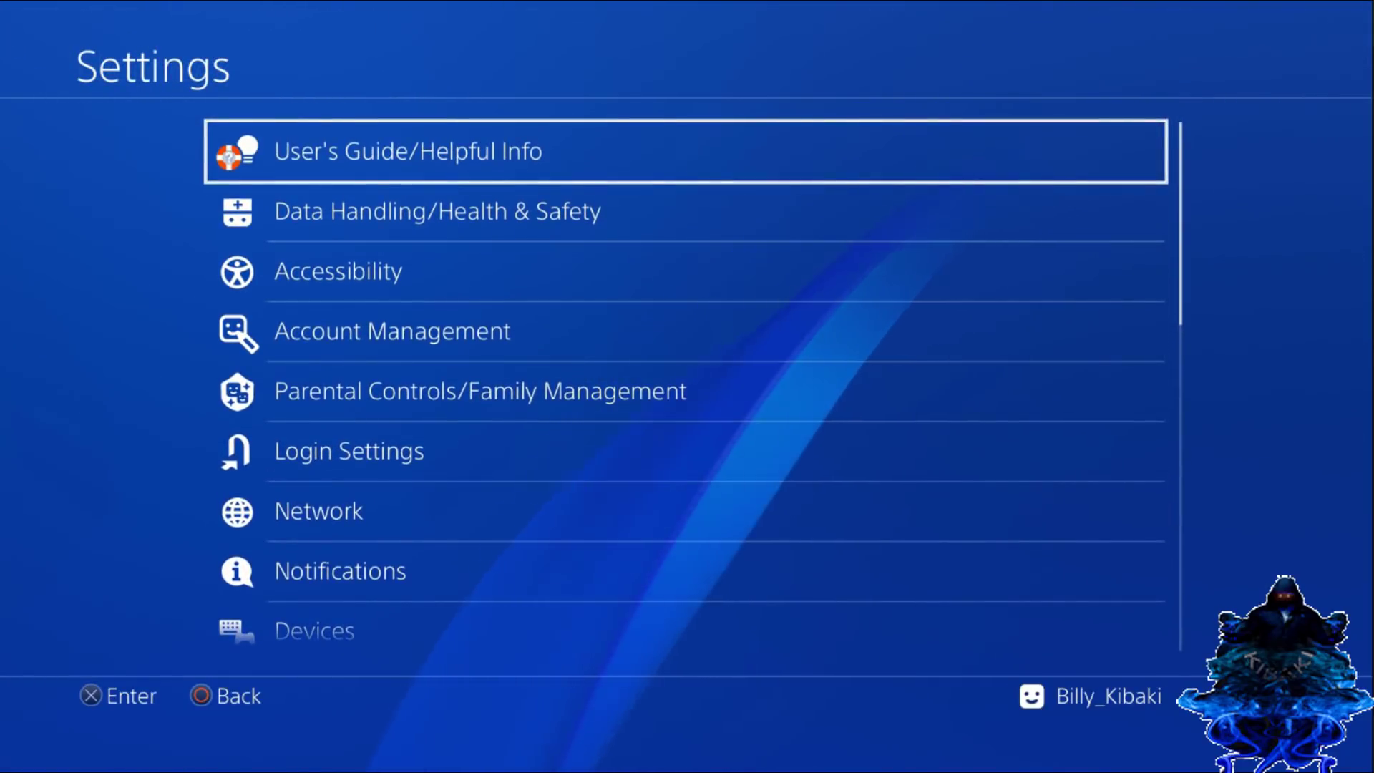
{"action": "key", "text": "Return"}
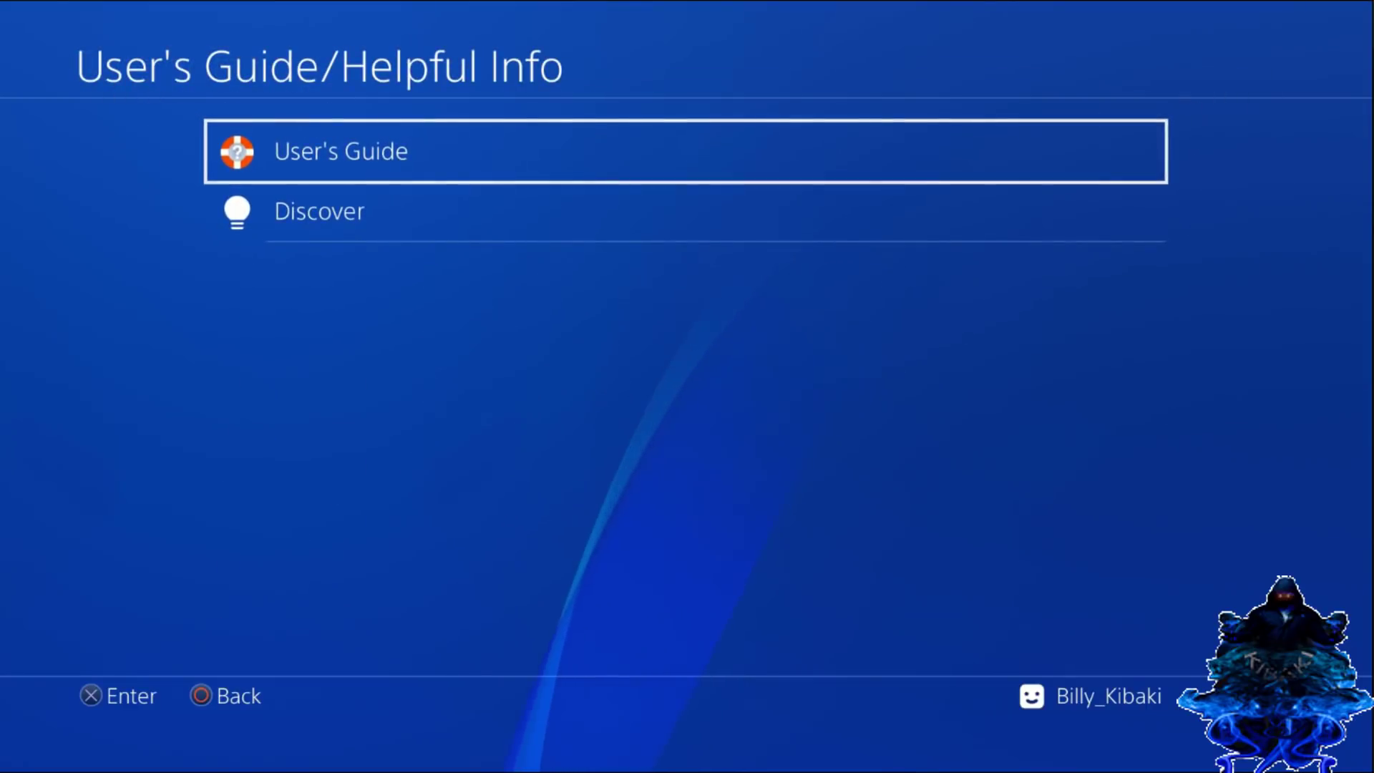
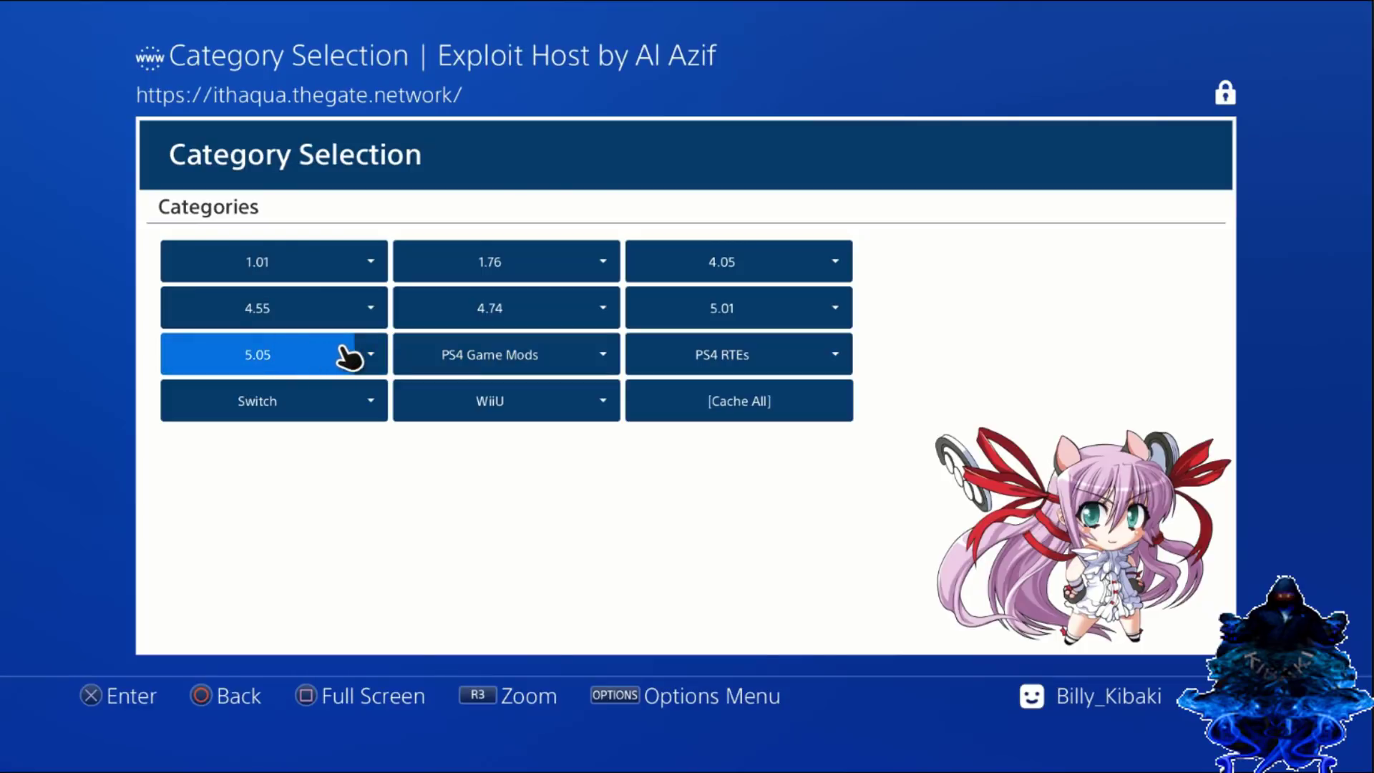
{"action": "left_click", "coordinate": [348, 357]}
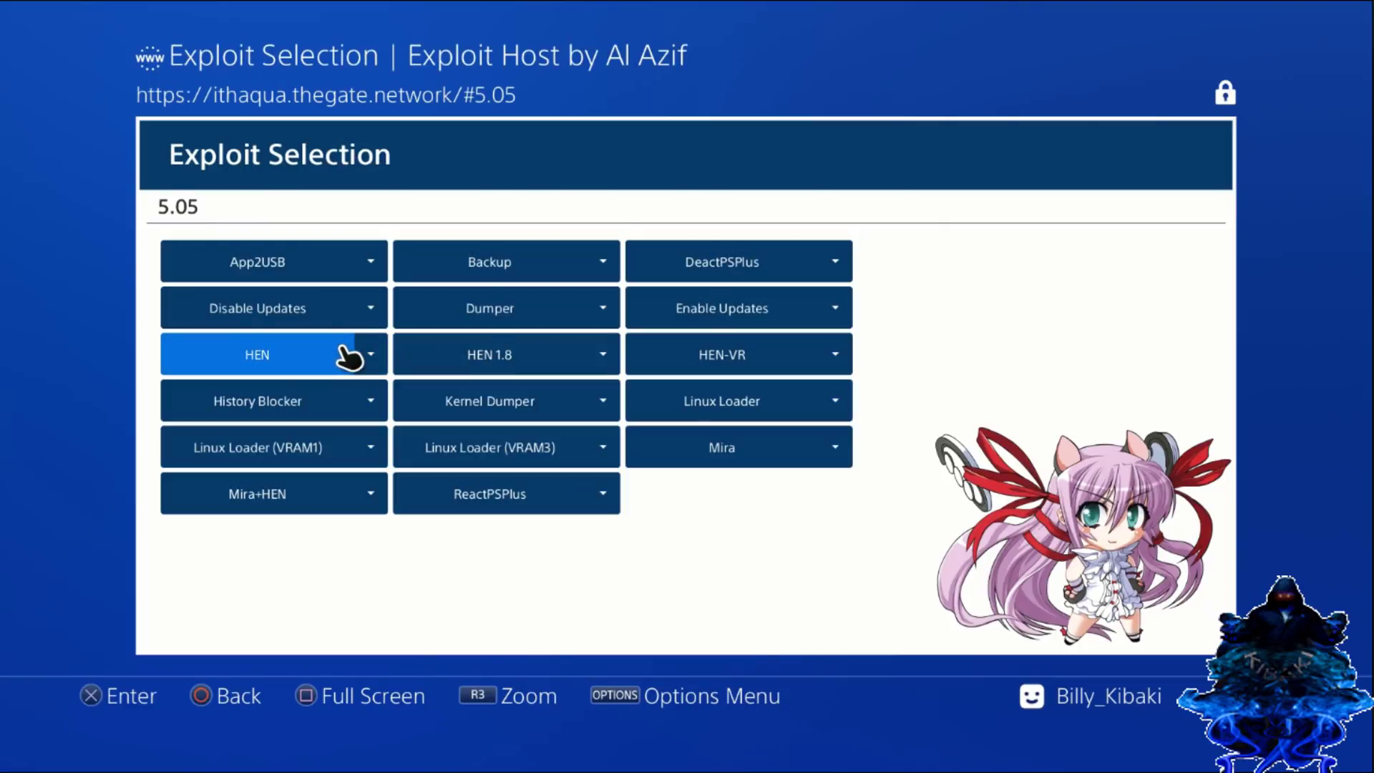
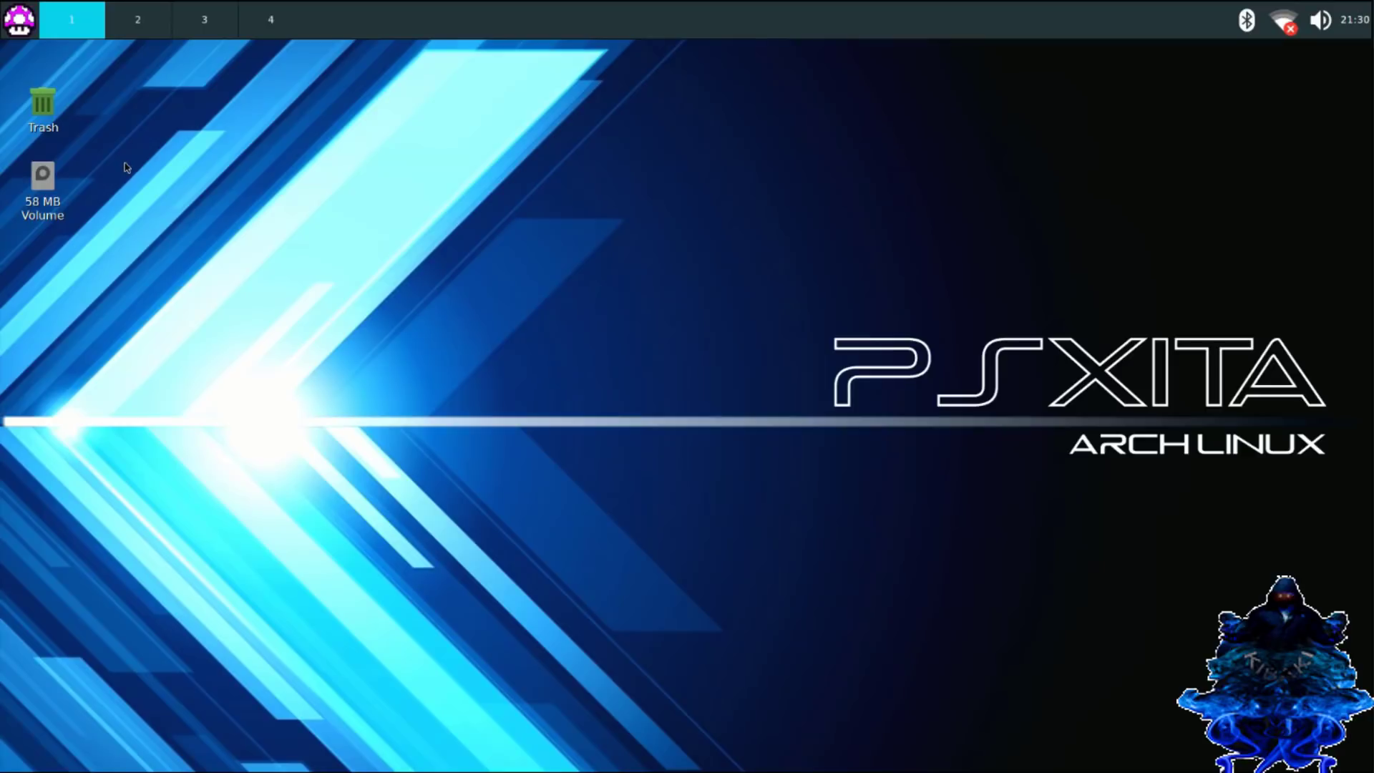
Step: Refresh the JWM application menu on the newly booted Psxitarch desktop
{"action": "left_click", "coordinate": [20, 19]}
{"action": "mouse_move", "coordinate": [79, 136]}
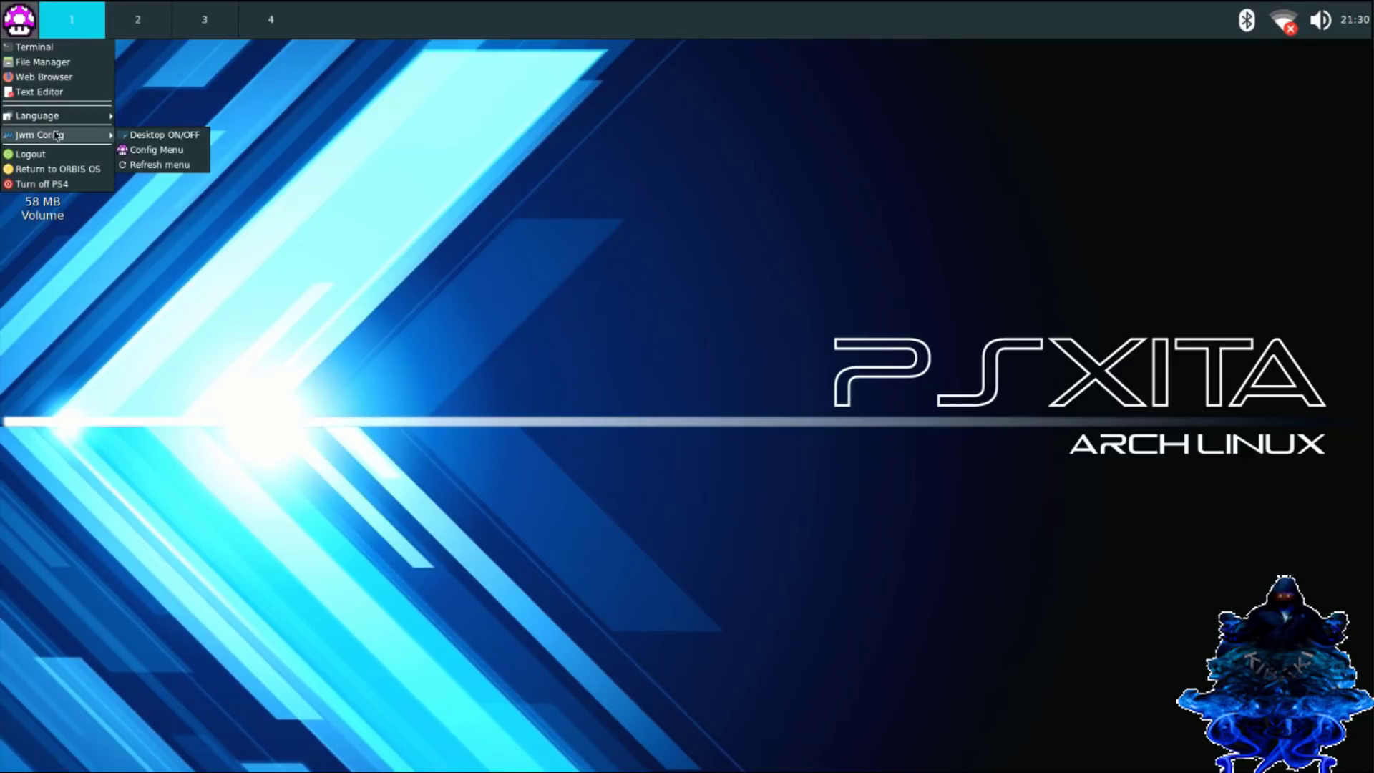
{"action": "left_click", "coordinate": [155, 166]}
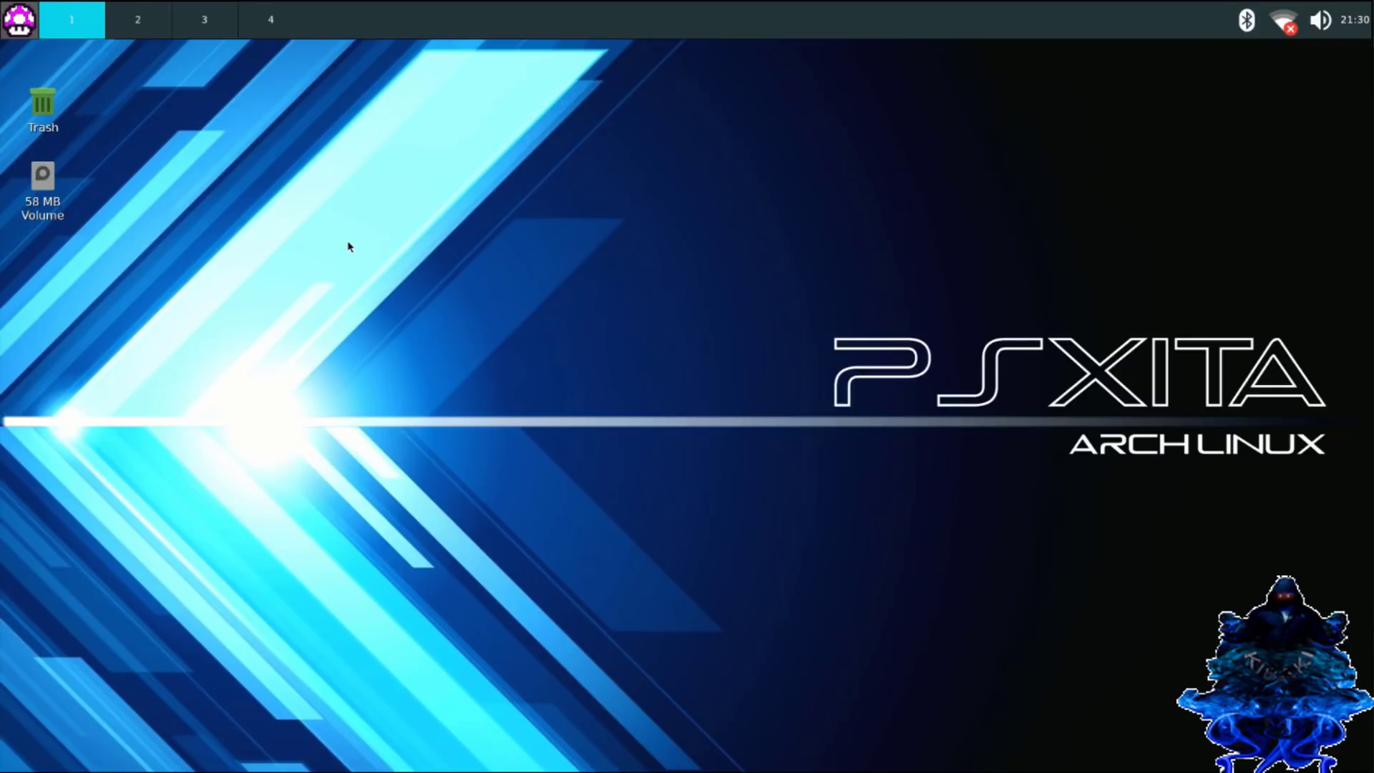
Step: Examine the applications offered in the Settings, System and Graphics categories, and return to the empty desktop
{"action": "left_click", "coordinate": [32, 27]}
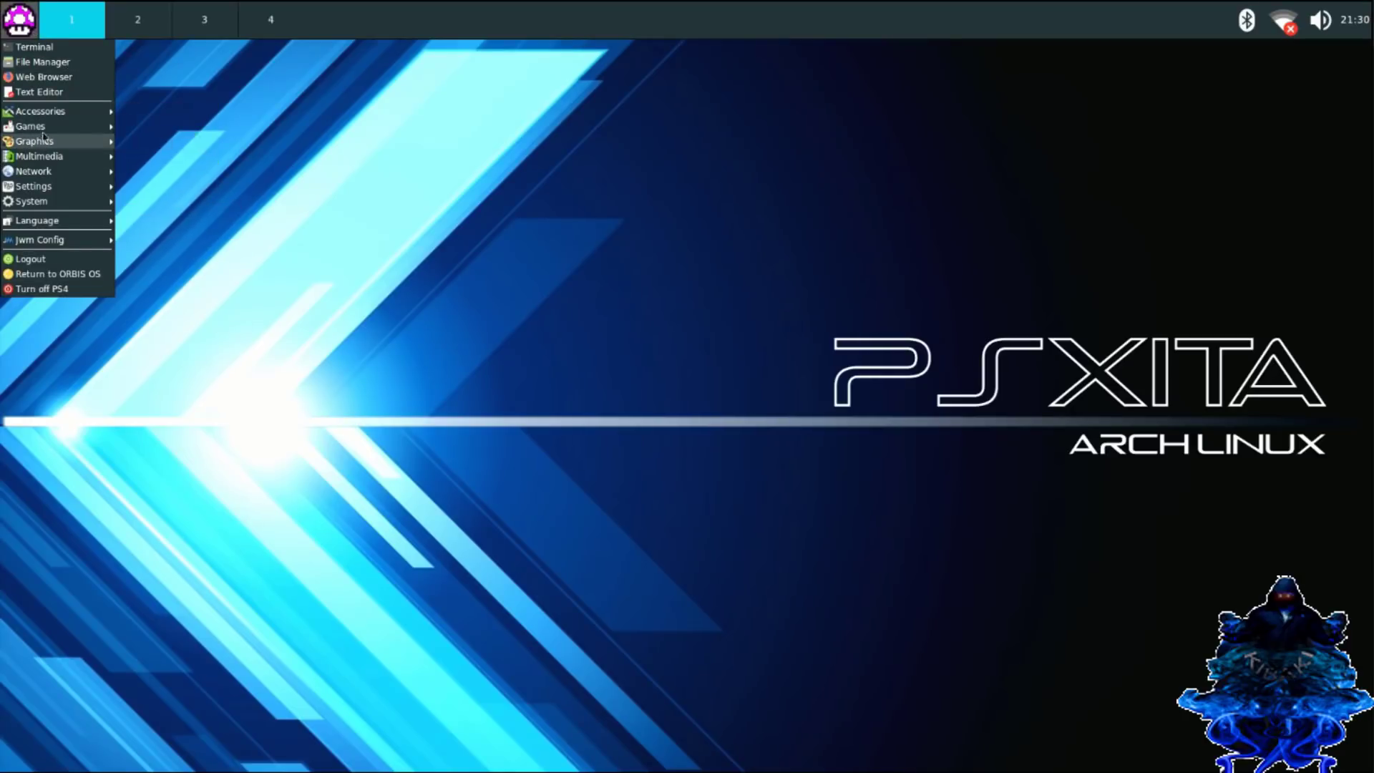
{"action": "mouse_move", "coordinate": [59, 182]}
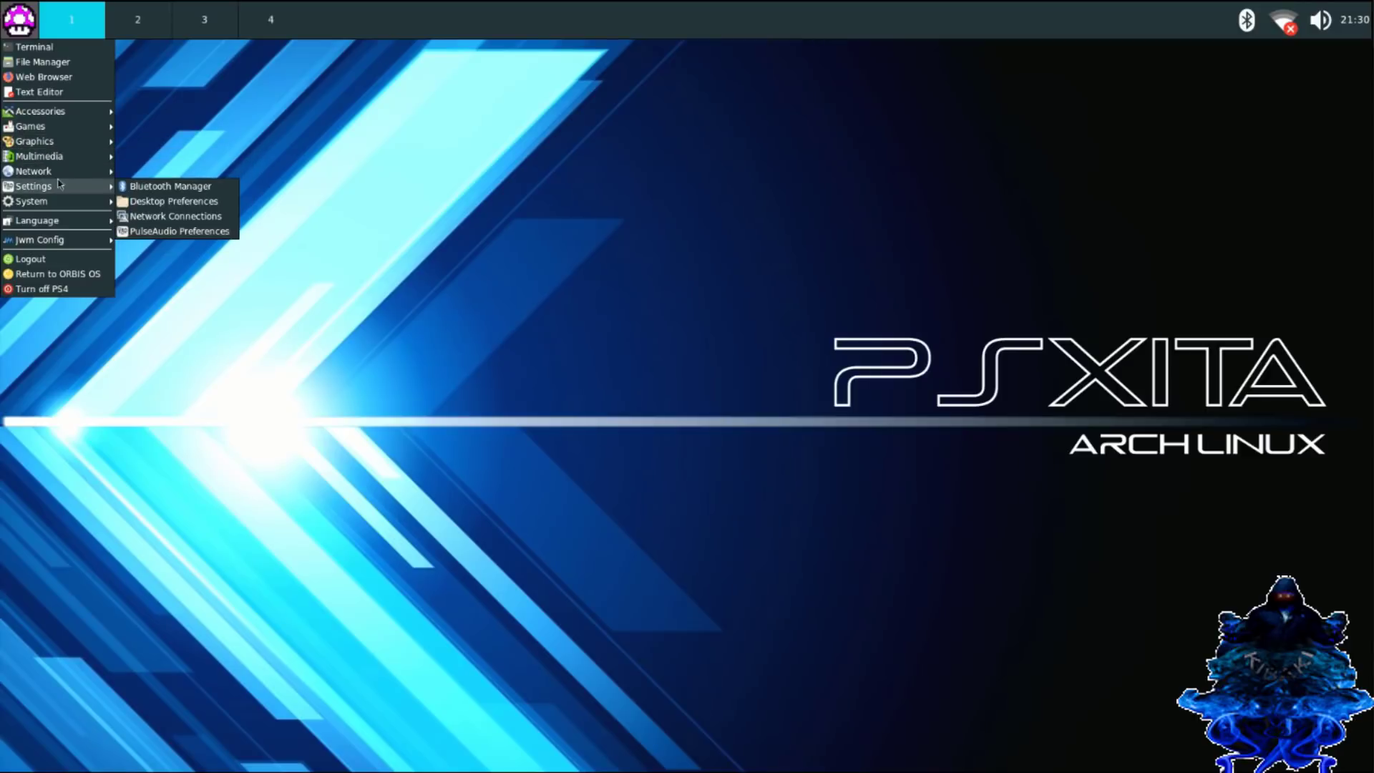
{"action": "mouse_move", "coordinate": [61, 209]}
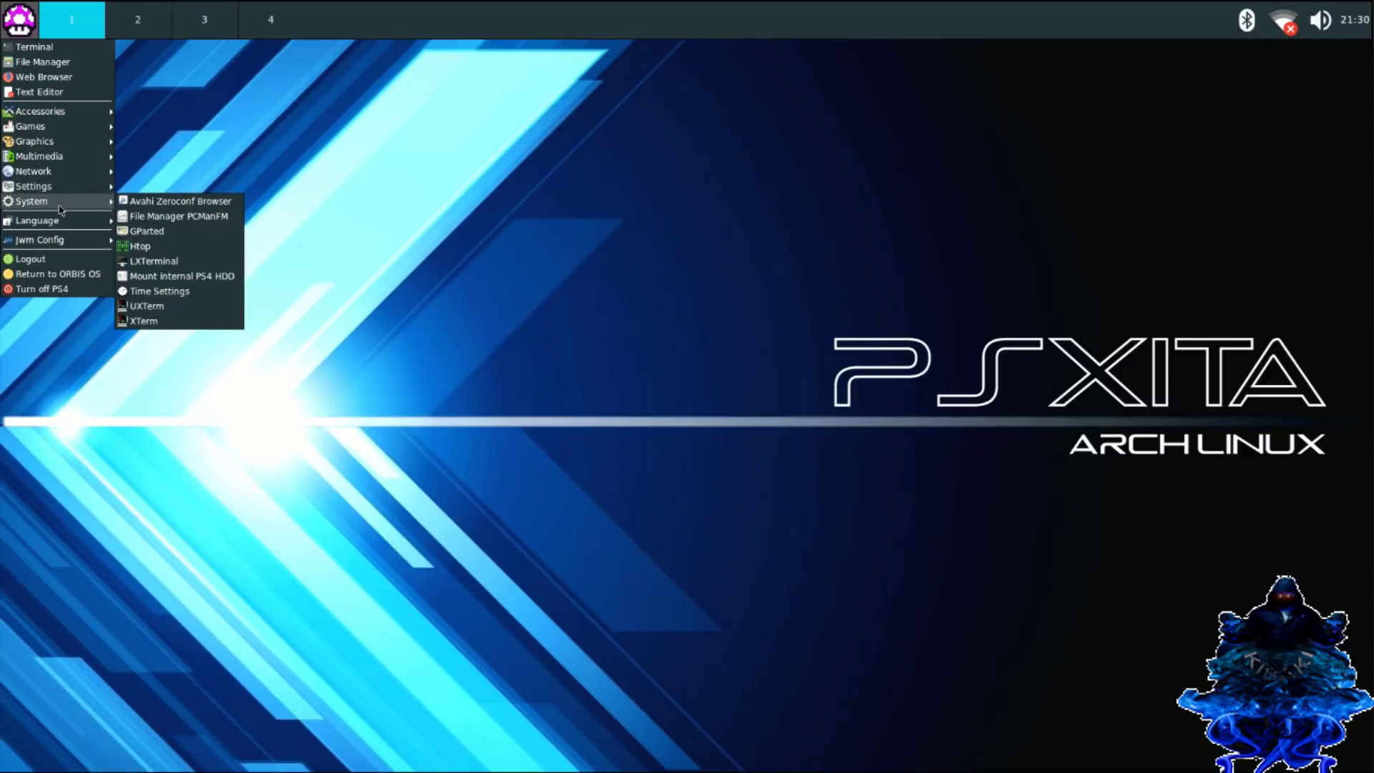
{"action": "mouse_move", "coordinate": [66, 139]}
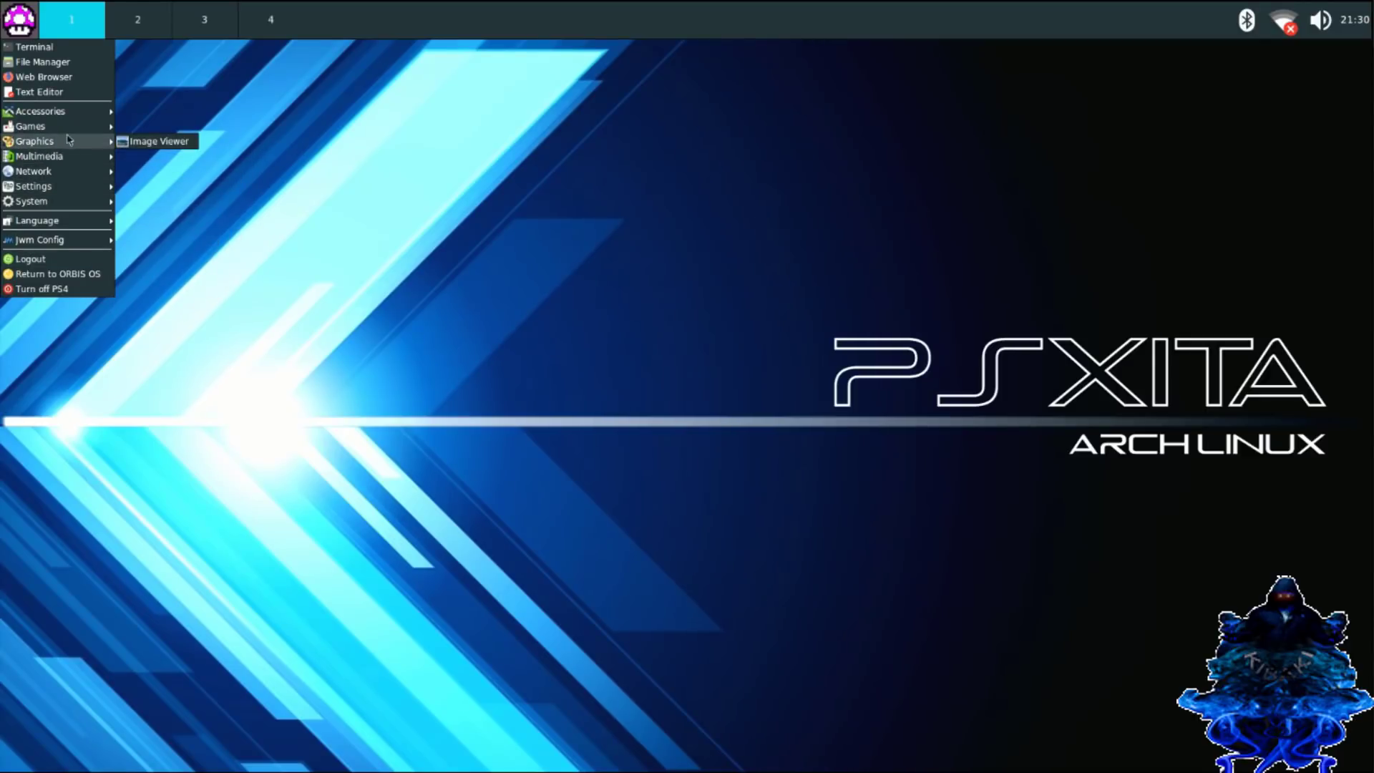
{"action": "left_click", "coordinate": [532, 162]}
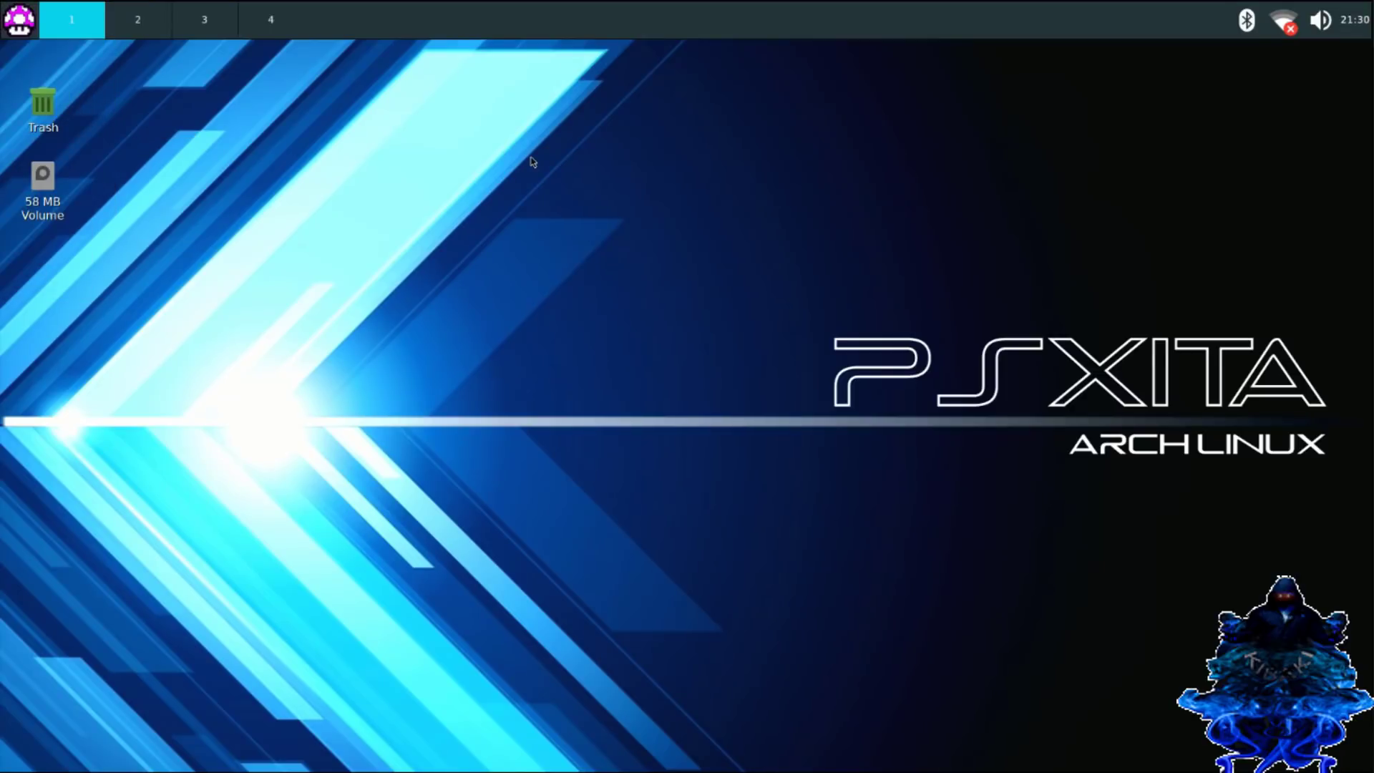